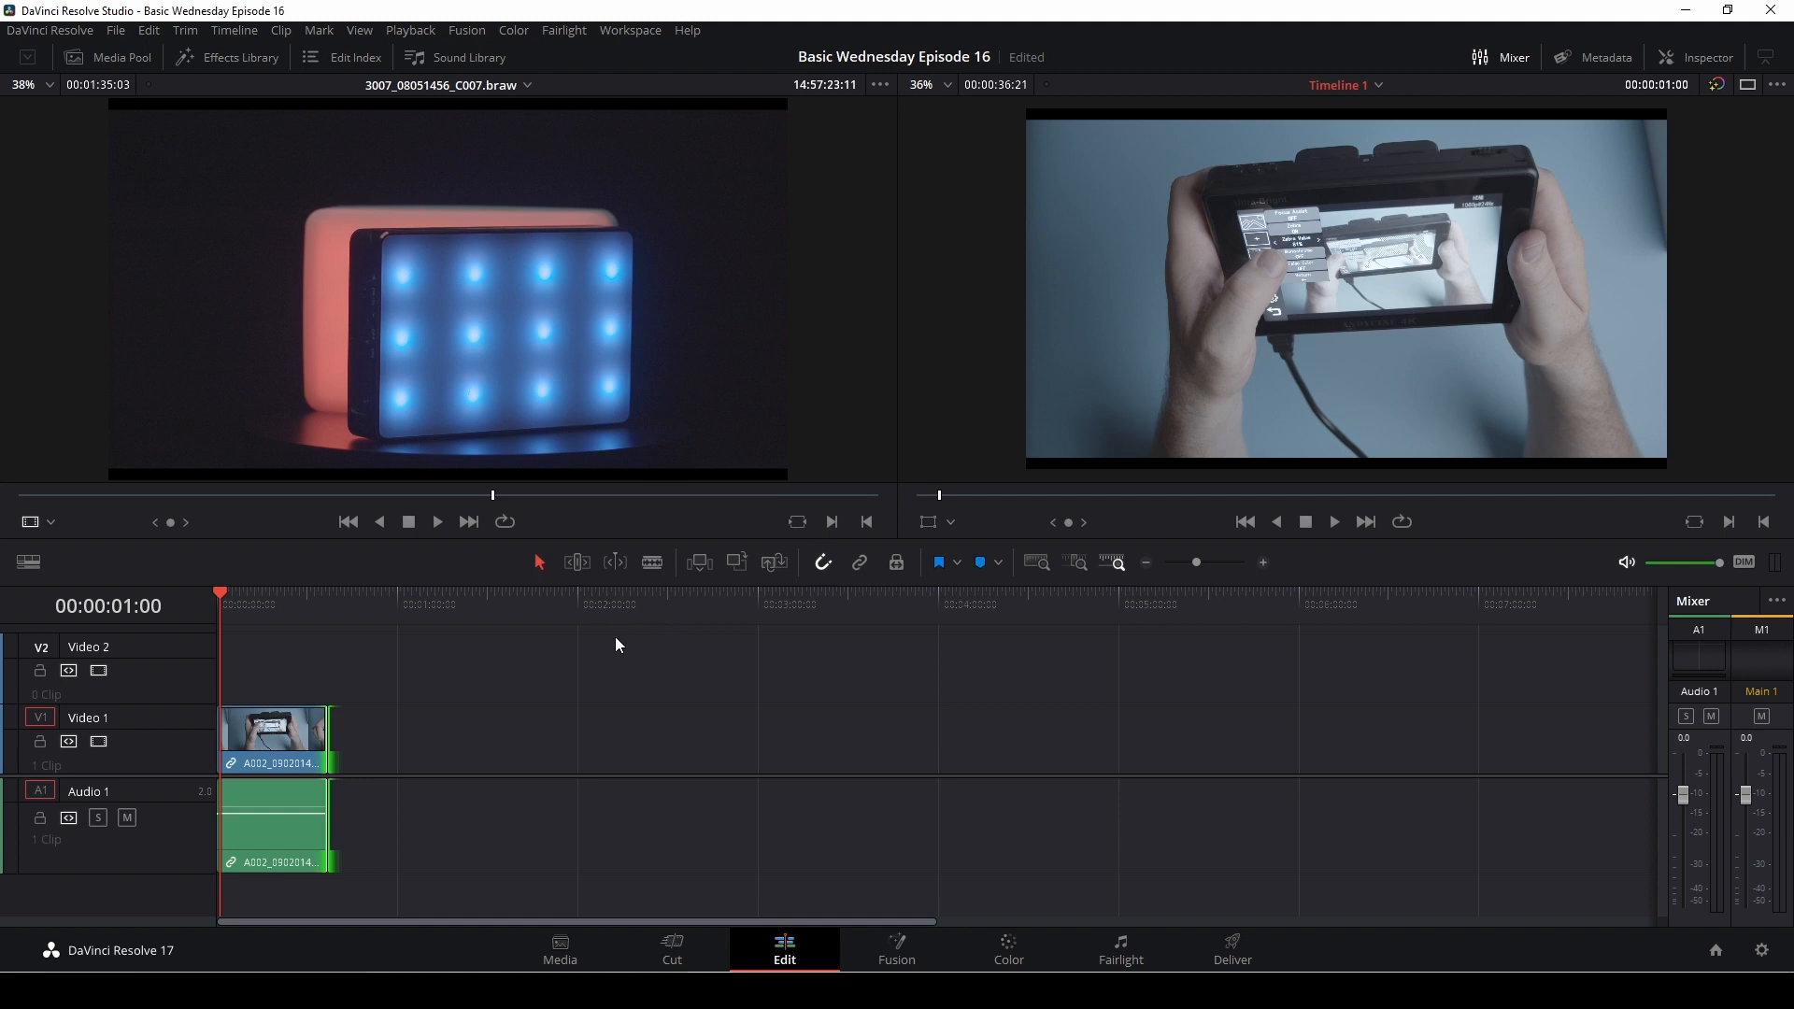
Step: Return the playhead to the start of the timeline and show the Open FX effects in the Effects Library
{"action": "left_click", "coordinate": [215, 600]}
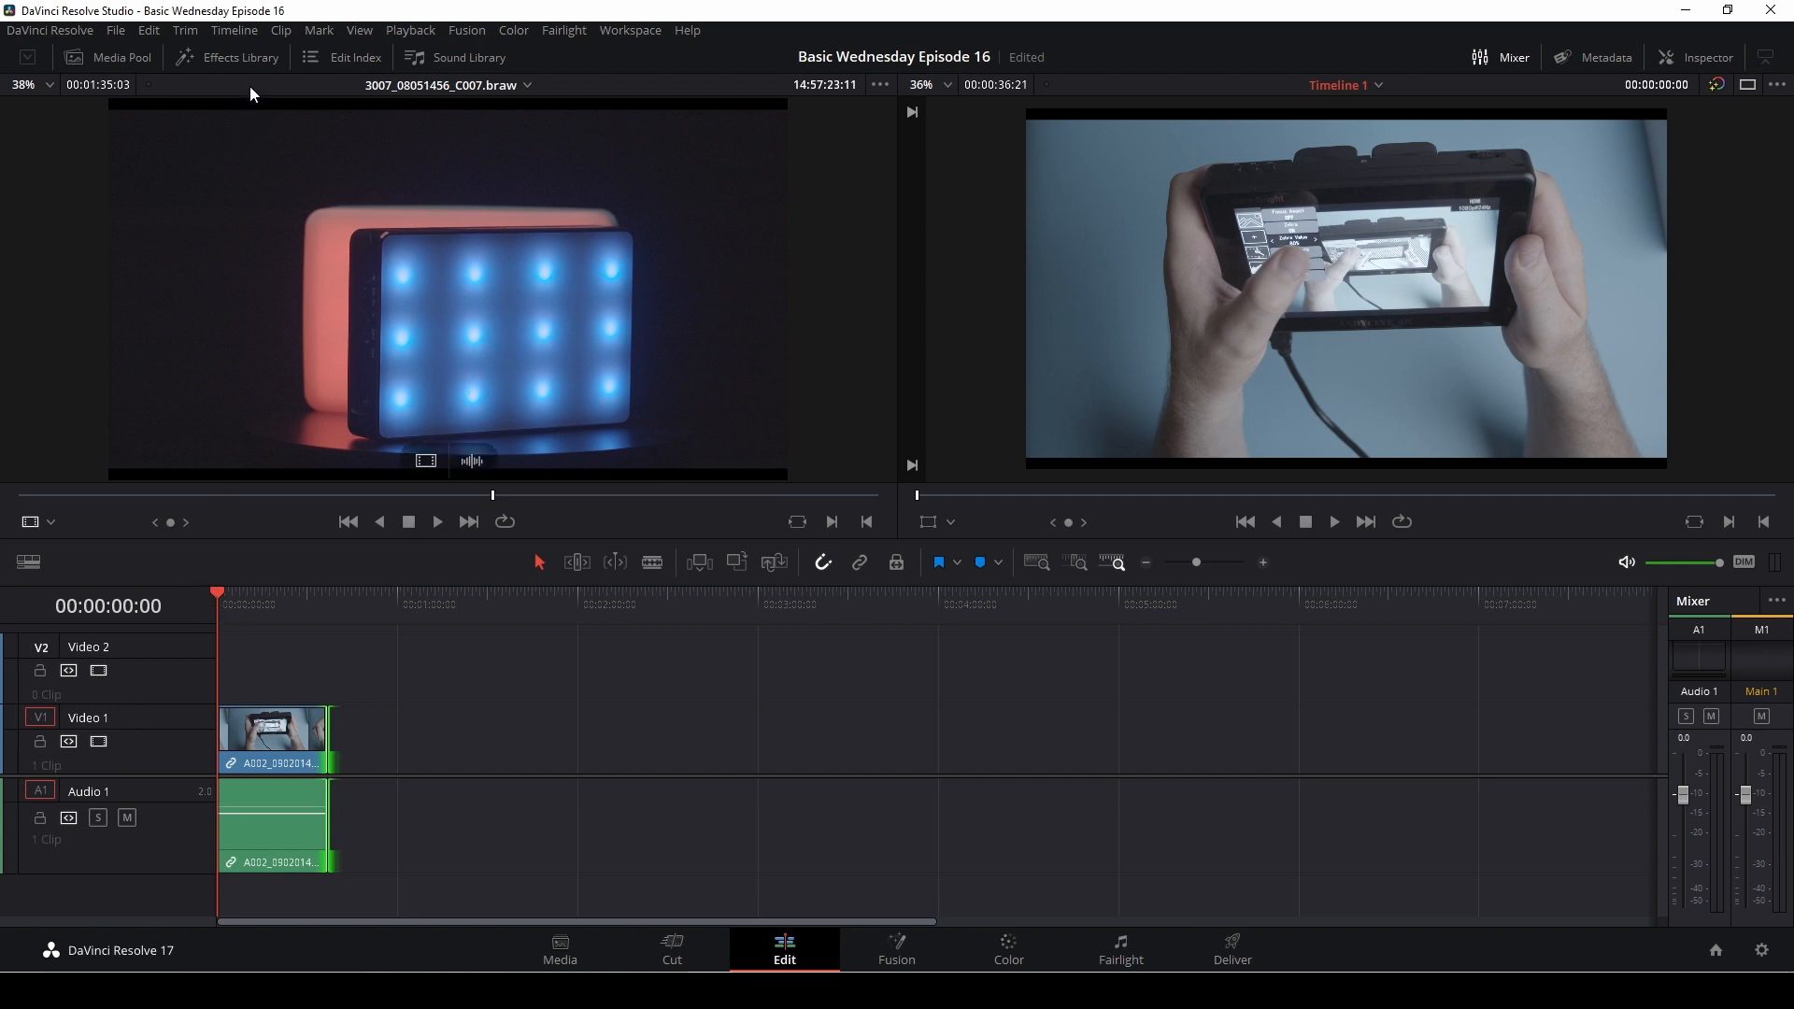
{"action": "left_click", "coordinate": [239, 58]}
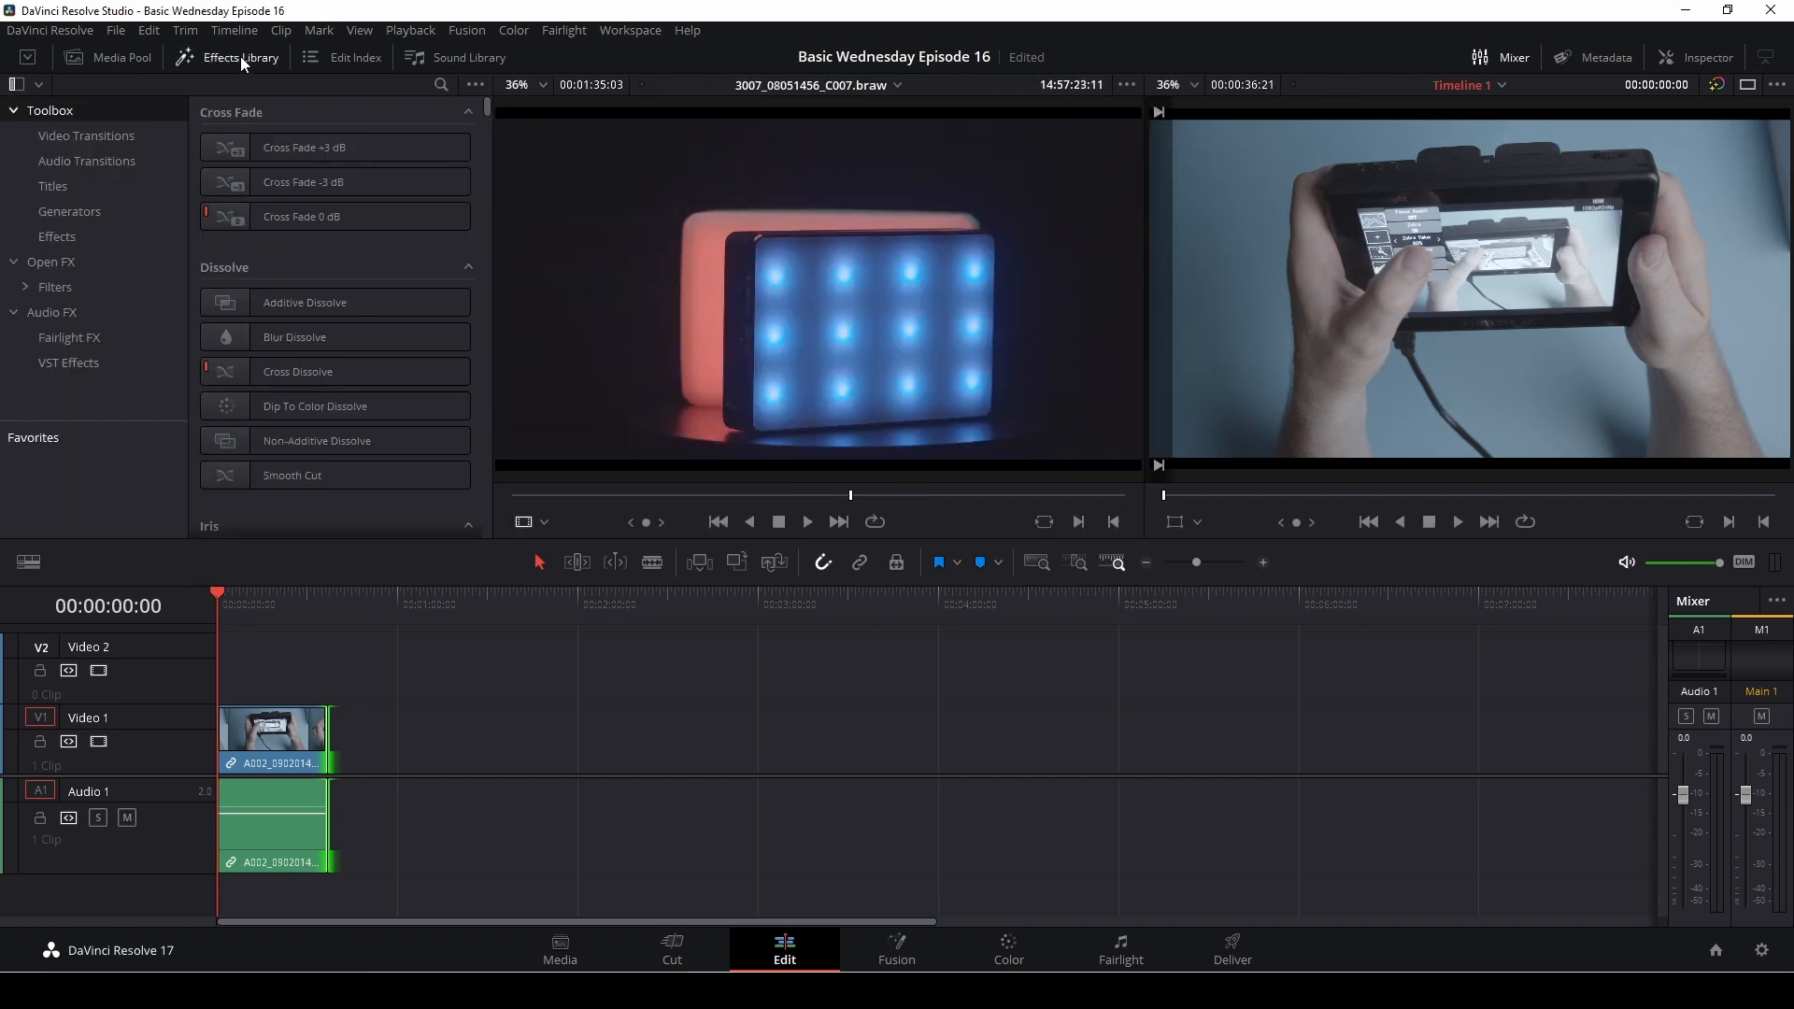
{"action": "left_click", "coordinate": [51, 262]}
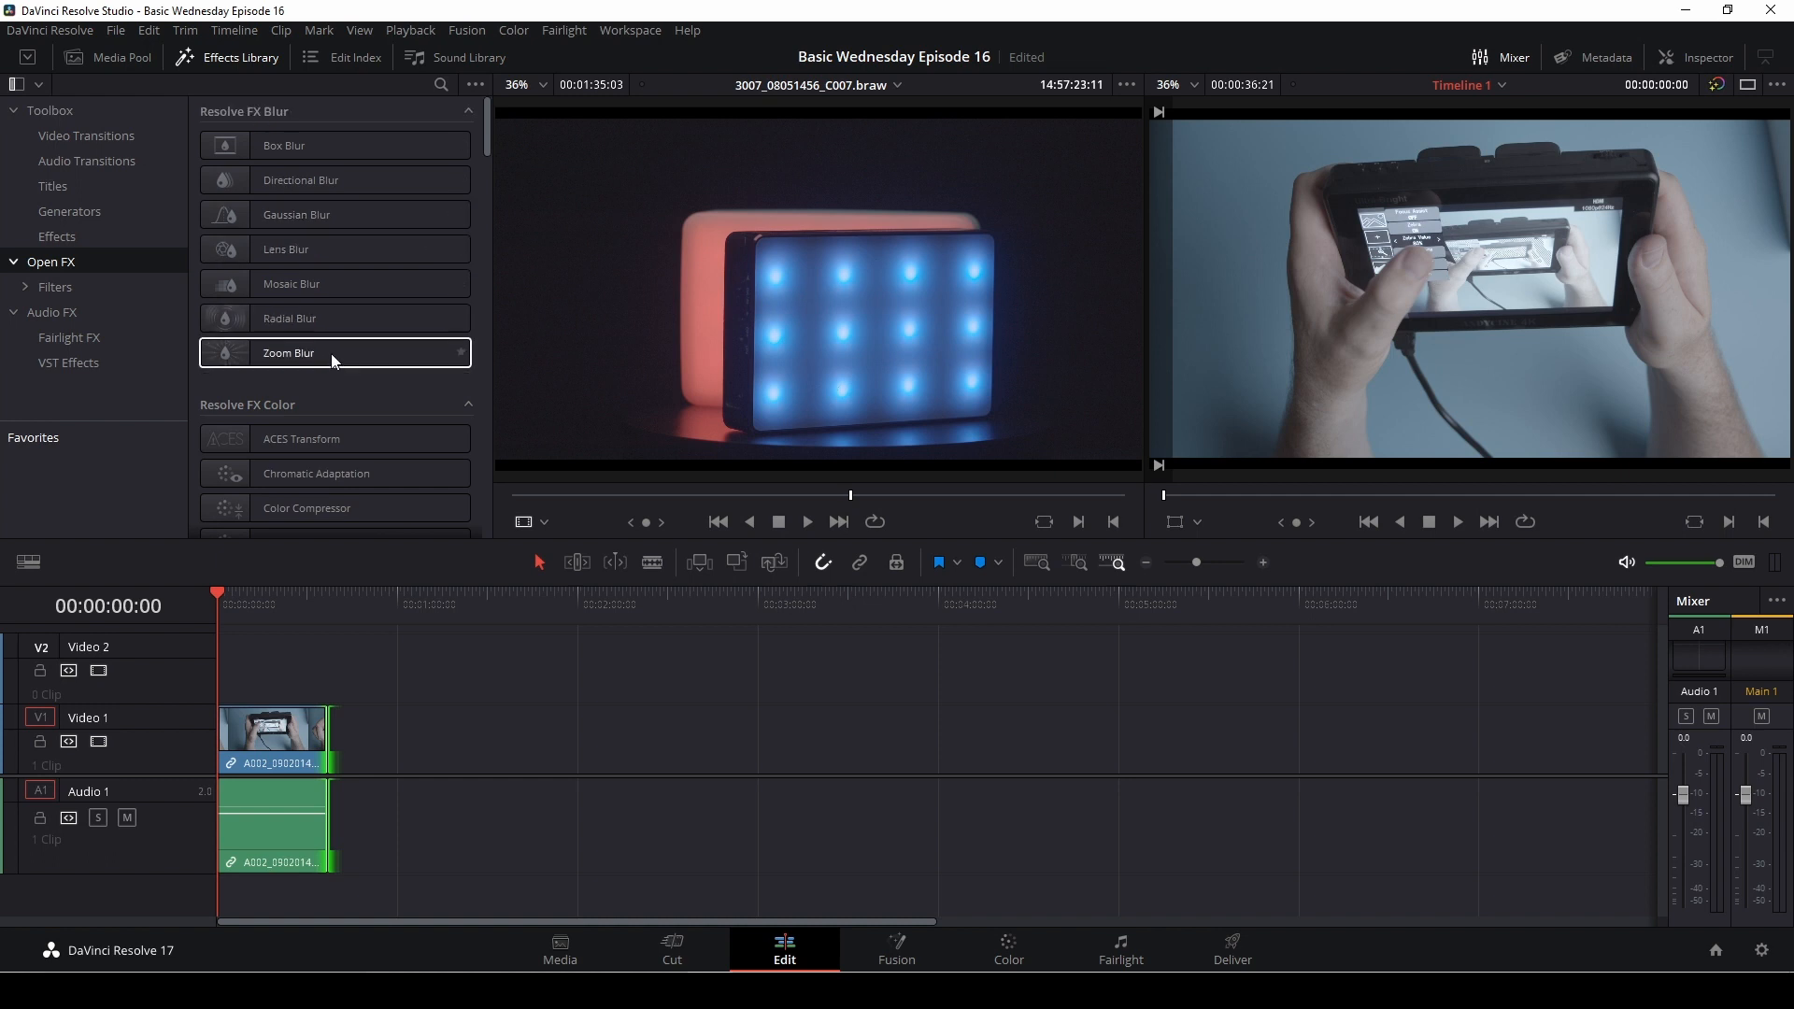
Step: Browse the Resolve FX categories from Blur to Transform, previewing effects such as False Color, Grid, Light Rays and Scanlines on the clip
{"action": "scroll", "coordinate": [335, 360], "scroll_direction": "down", "scroll_amount": 2}
{"action": "scroll", "coordinate": [334, 359], "scroll_direction": "down", "scroll_amount": 1}
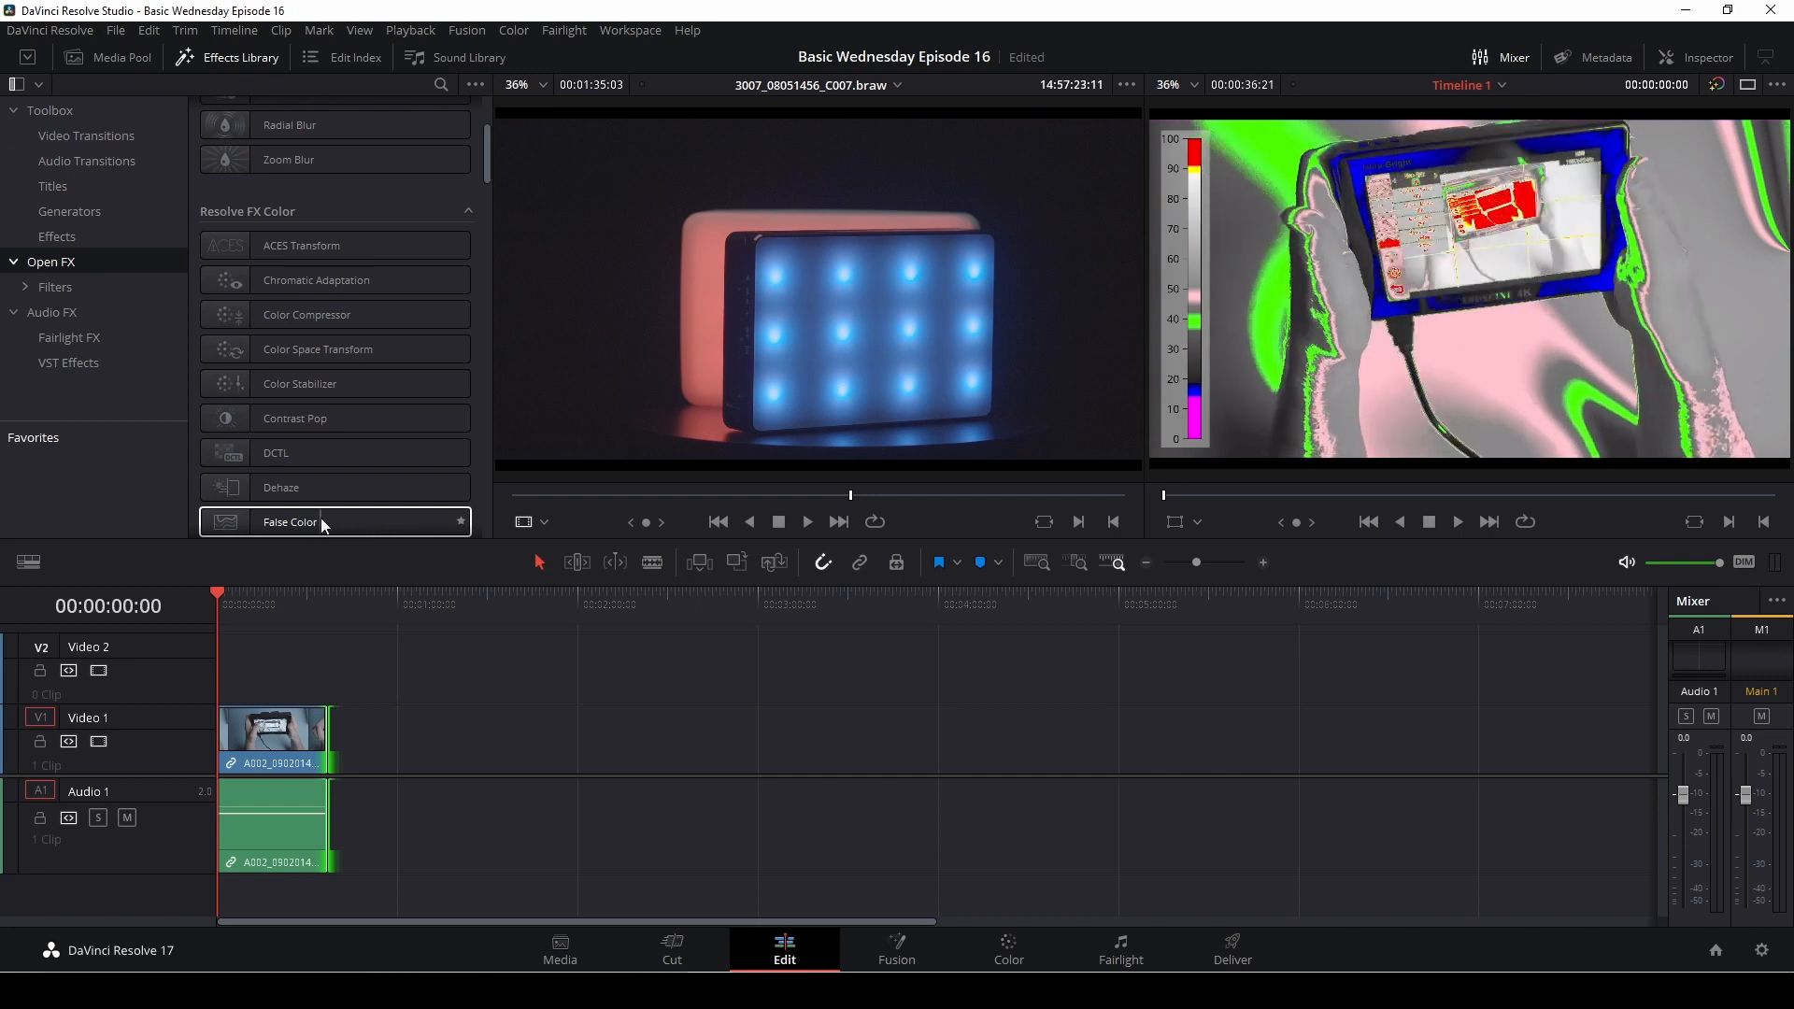
{"action": "scroll", "coordinate": [249, 422], "scroll_direction": "down", "scroll_amount": 6}
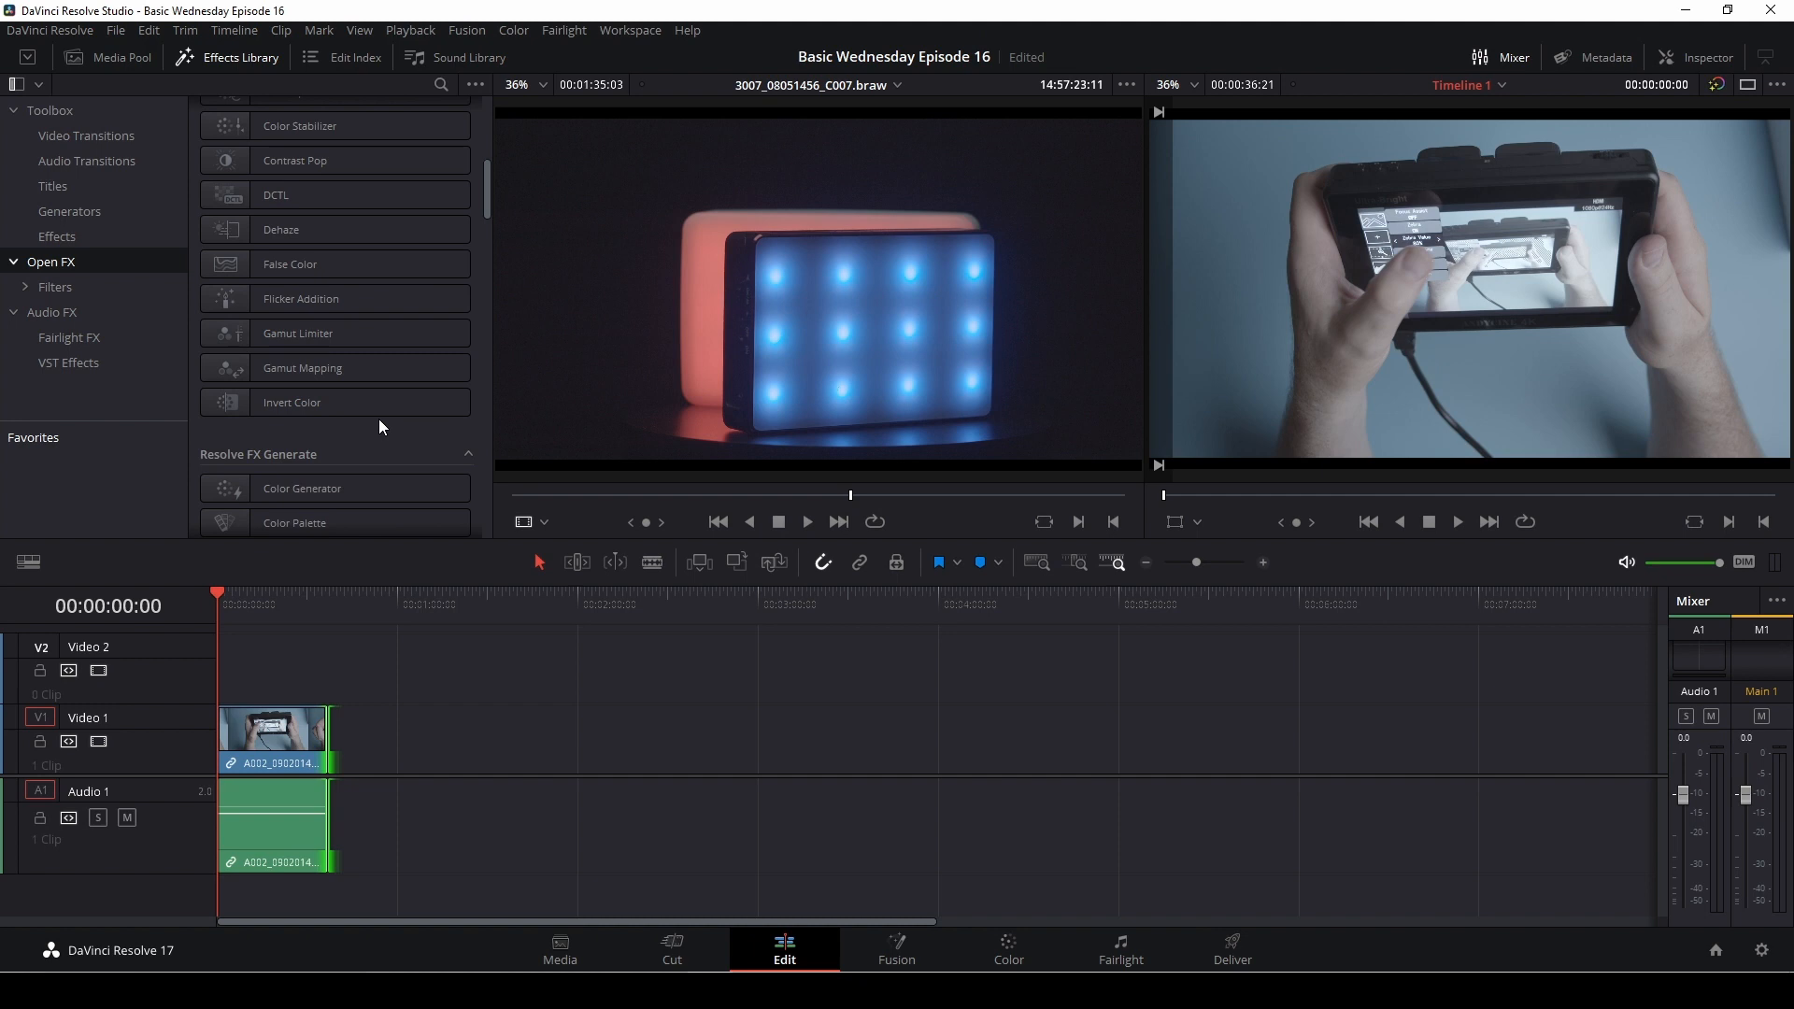
{"action": "scroll", "coordinate": [379, 419], "scroll_direction": "down", "scroll_amount": 2}
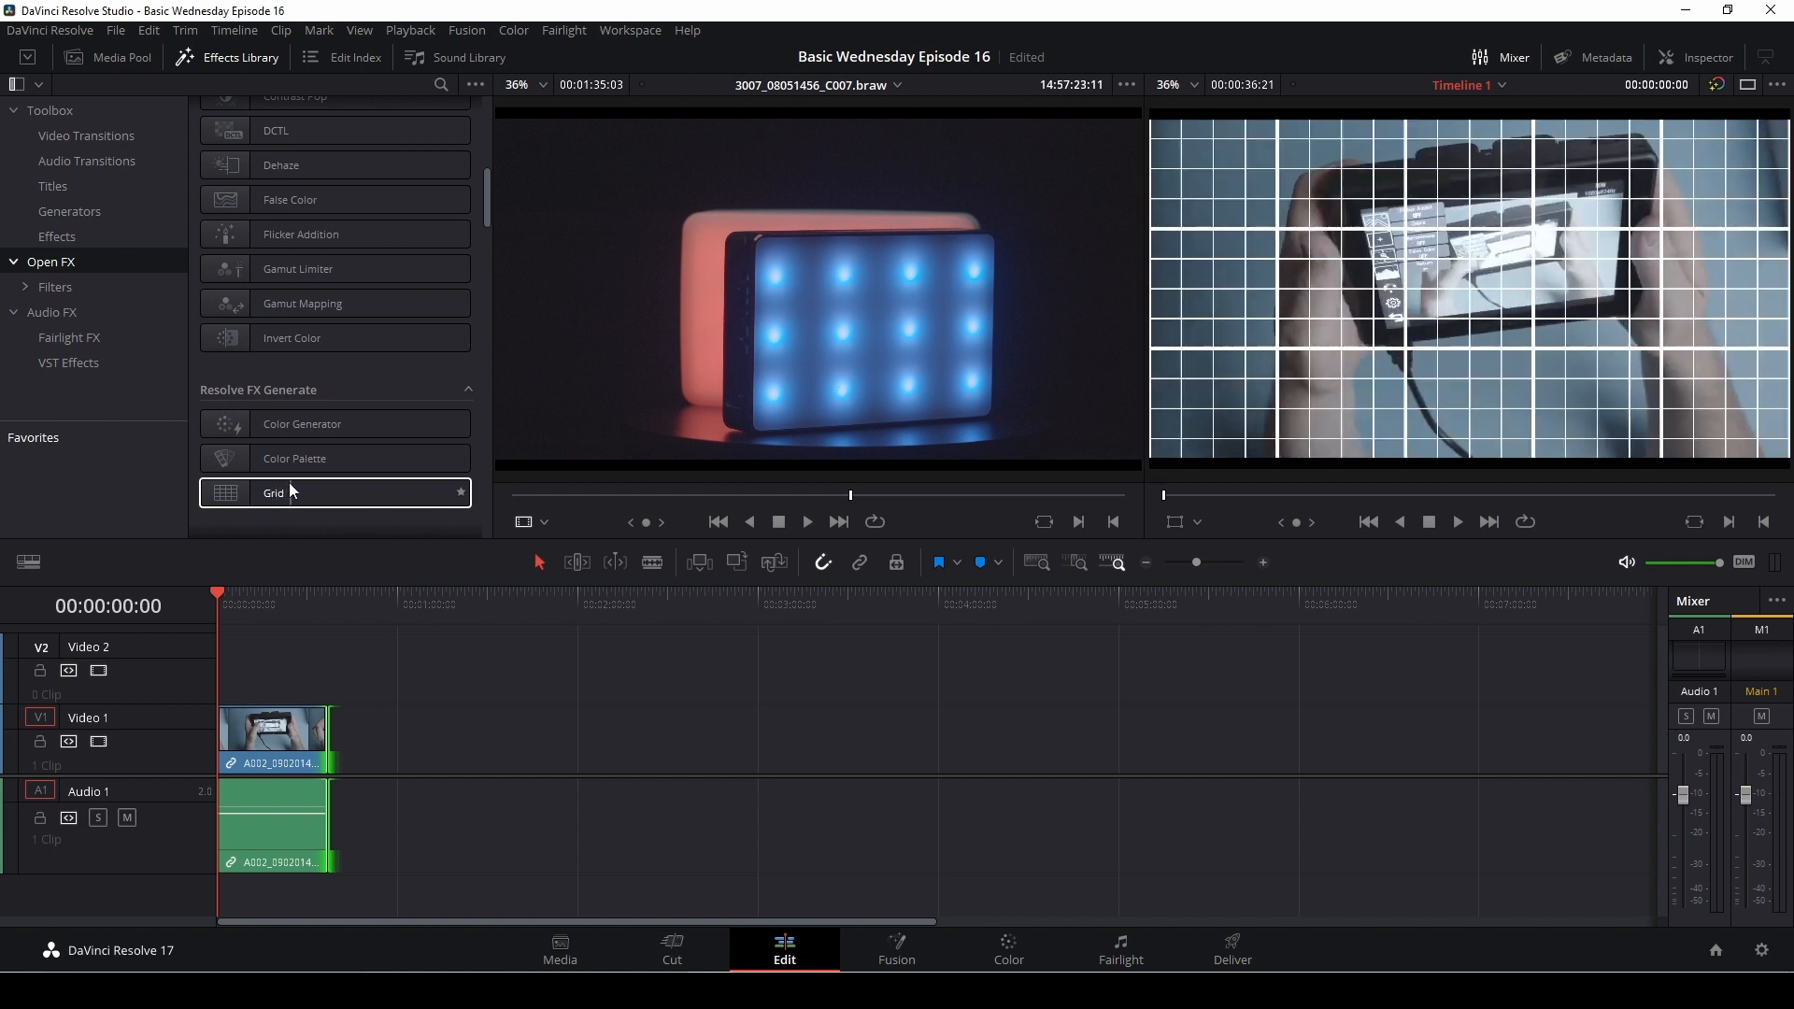
{"action": "scroll", "coordinate": [289, 482], "scroll_direction": "down", "scroll_amount": 5}
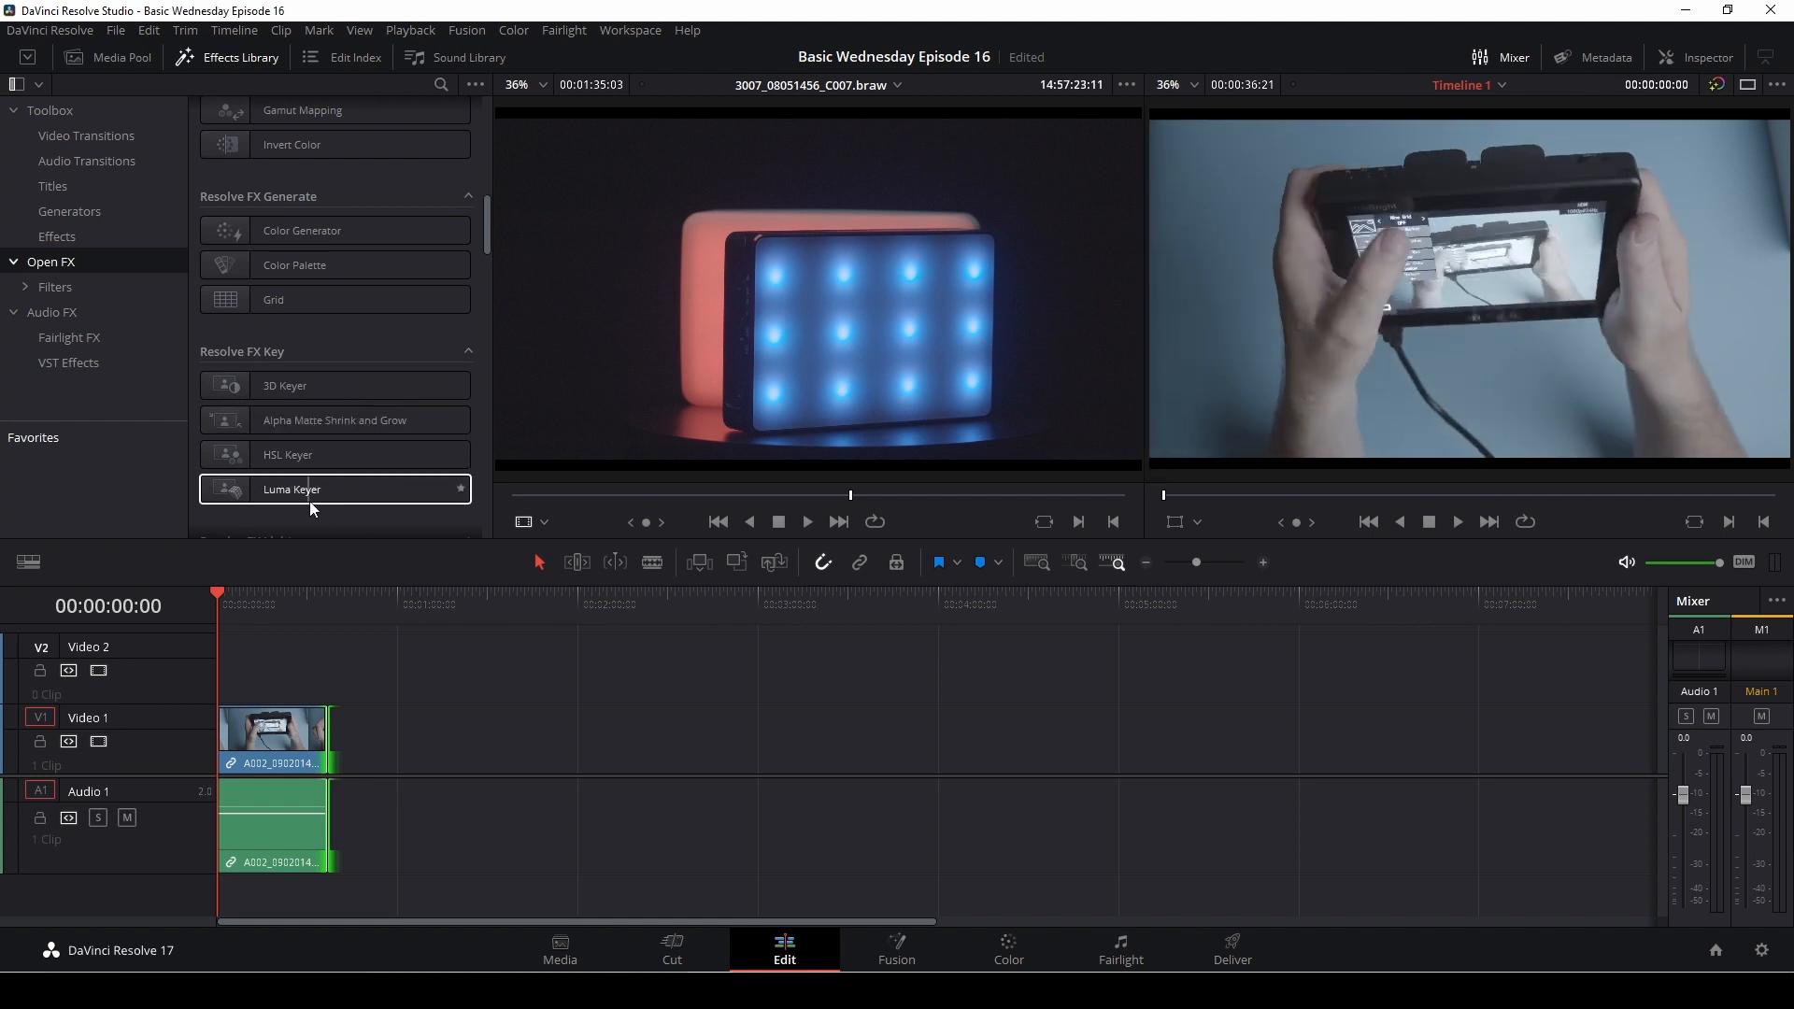
{"action": "scroll", "coordinate": [323, 501], "scroll_direction": "down", "scroll_amount": 3}
{"action": "scroll", "coordinate": [372, 402], "scroll_direction": "down", "scroll_amount": 4}
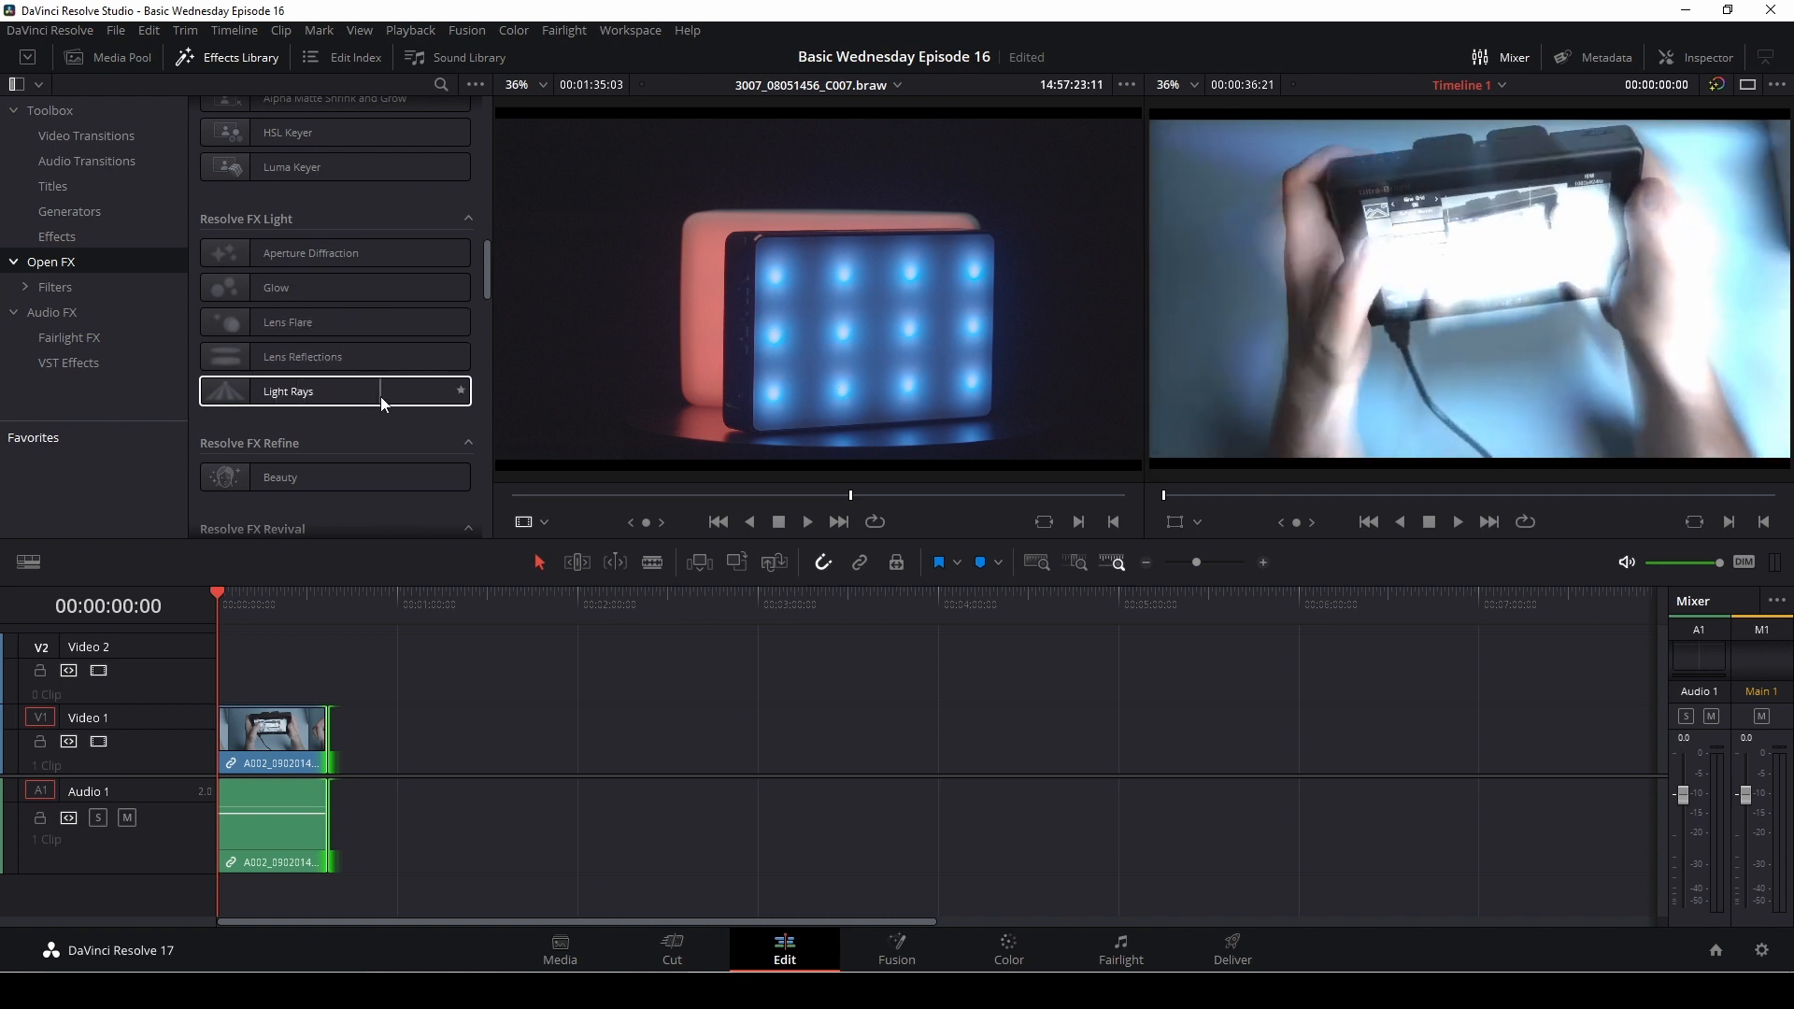
{"action": "scroll", "coordinate": [316, 412], "scroll_direction": "down", "scroll_amount": 3}
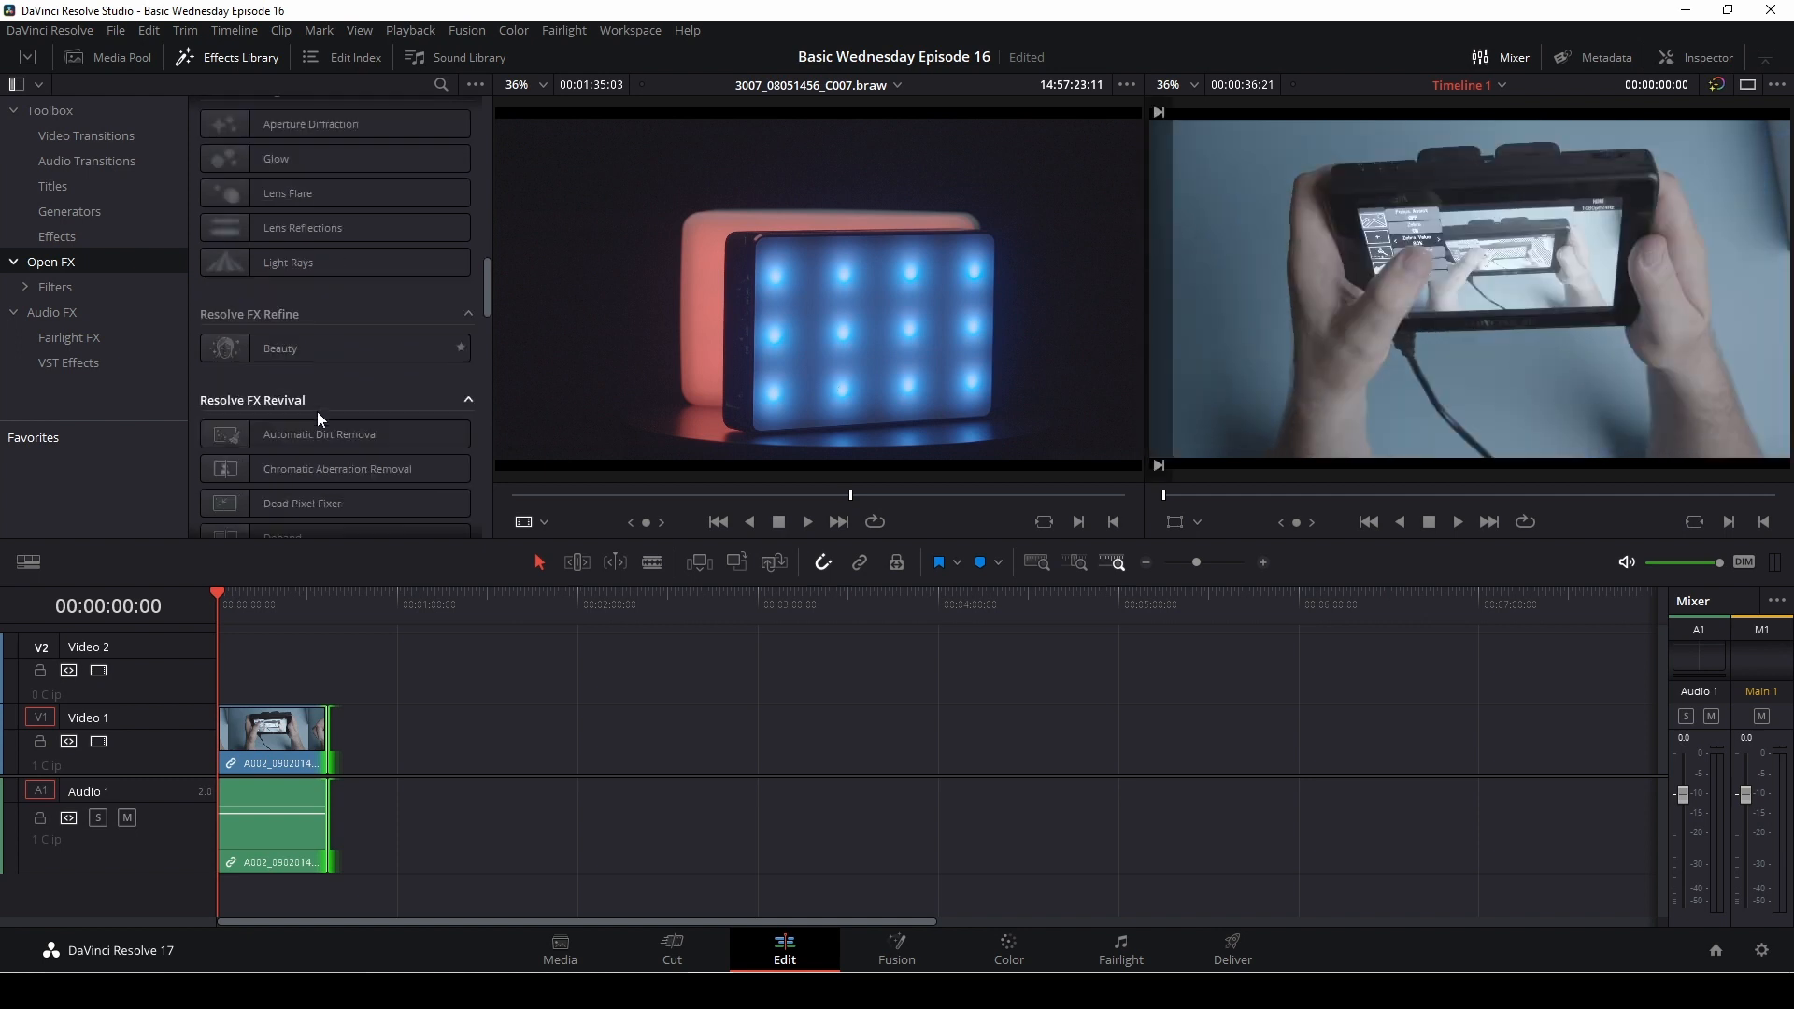
{"action": "scroll", "coordinate": [317, 412], "scroll_direction": "down", "scroll_amount": 2}
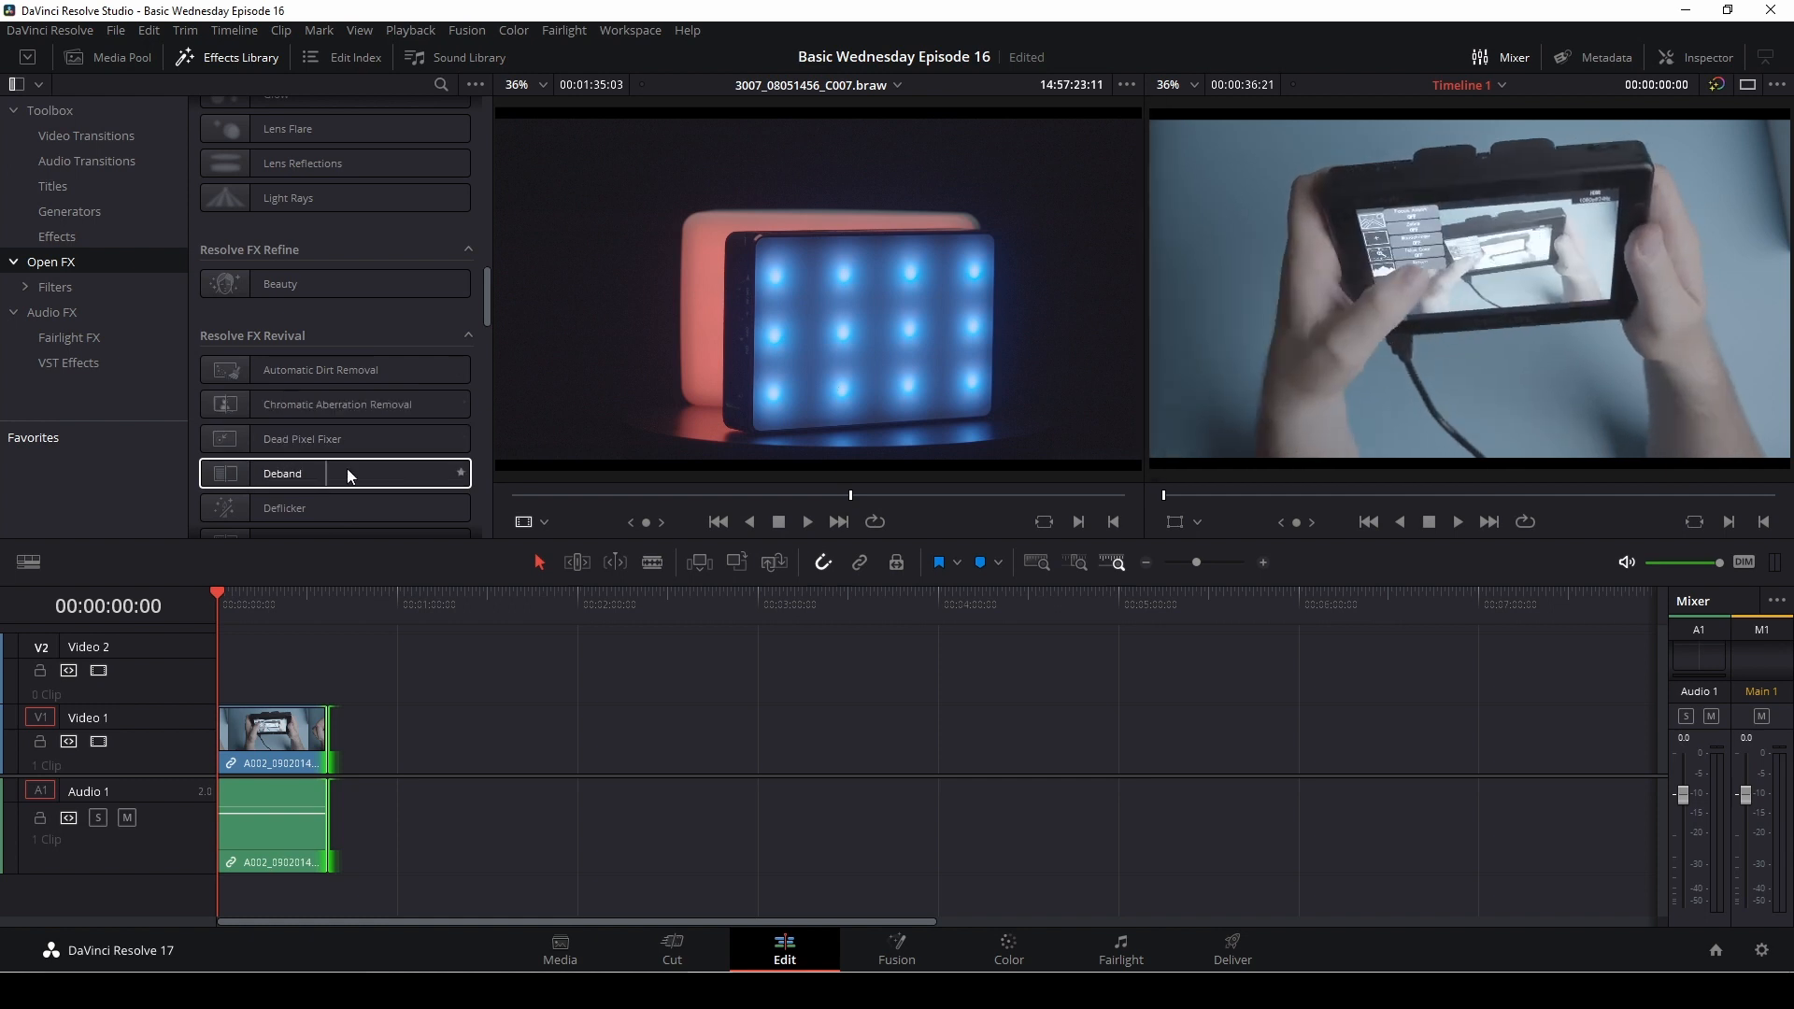
{"action": "scroll", "coordinate": [355, 497], "scroll_direction": "down", "scroll_amount": 2}
{"action": "scroll", "coordinate": [355, 497], "scroll_direction": "down", "scroll_amount": 1}
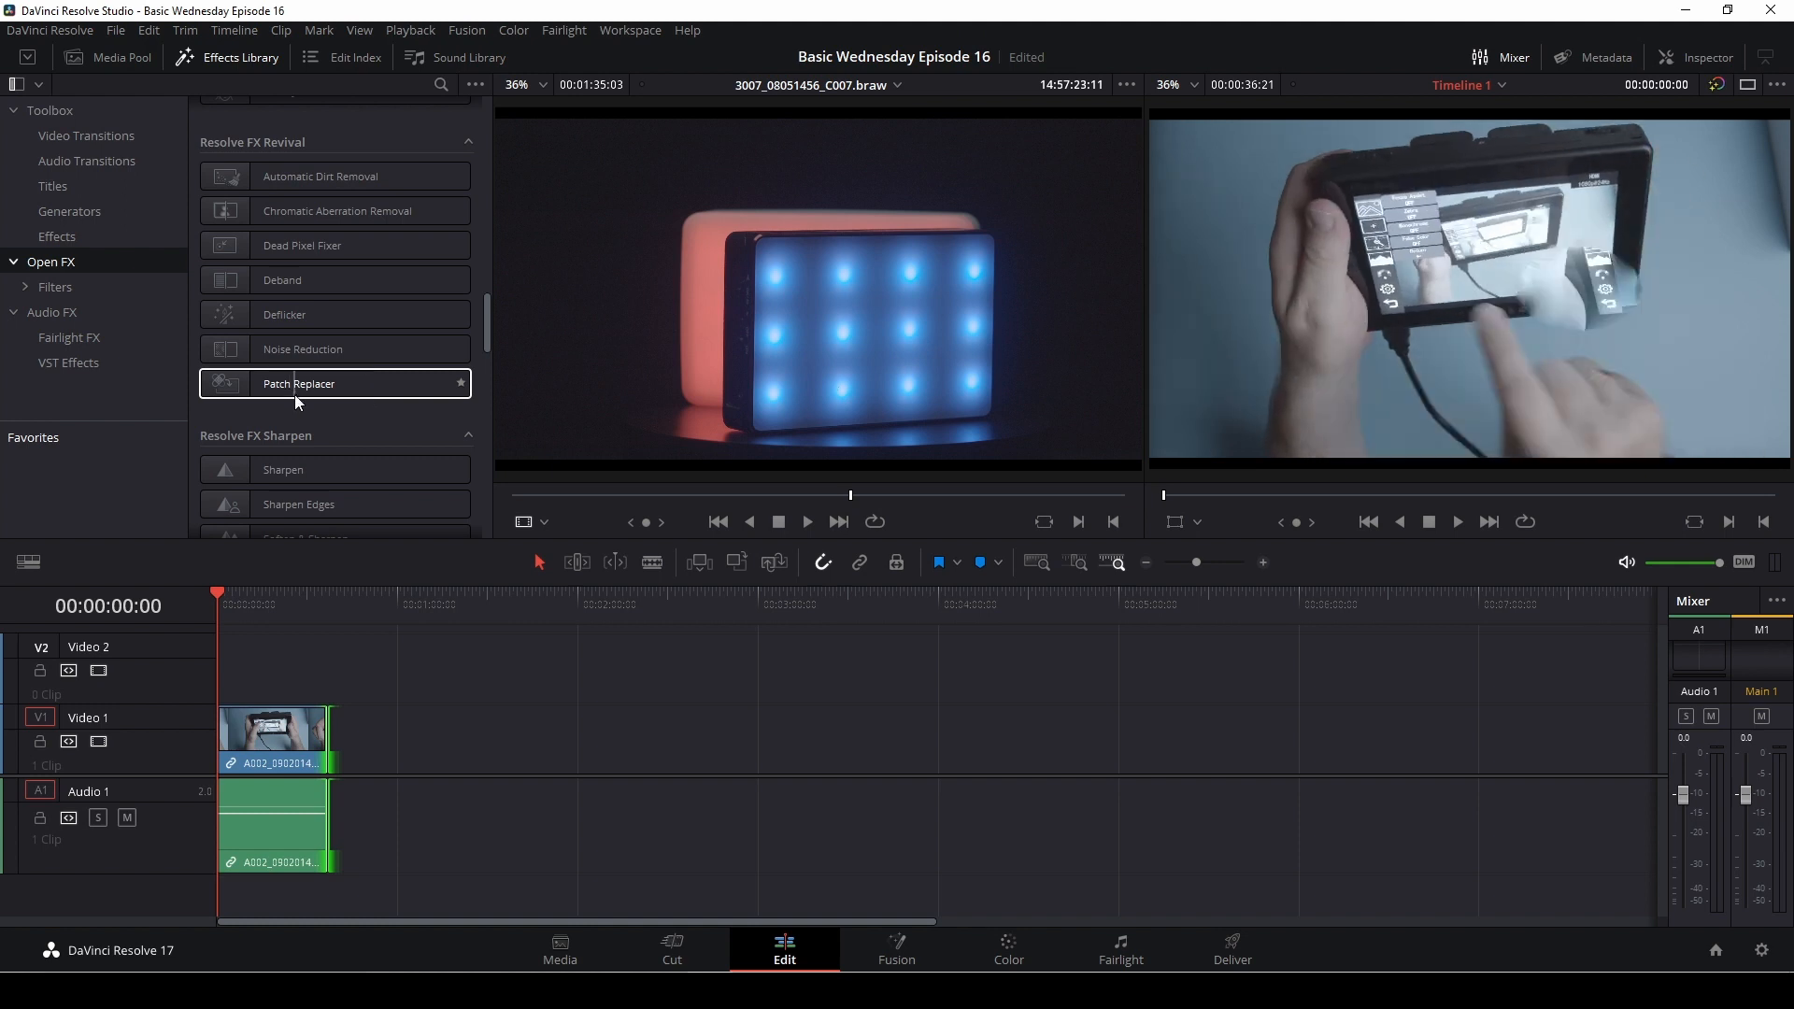
{"action": "scroll", "coordinate": [327, 411], "scroll_direction": "down", "scroll_amount": 3}
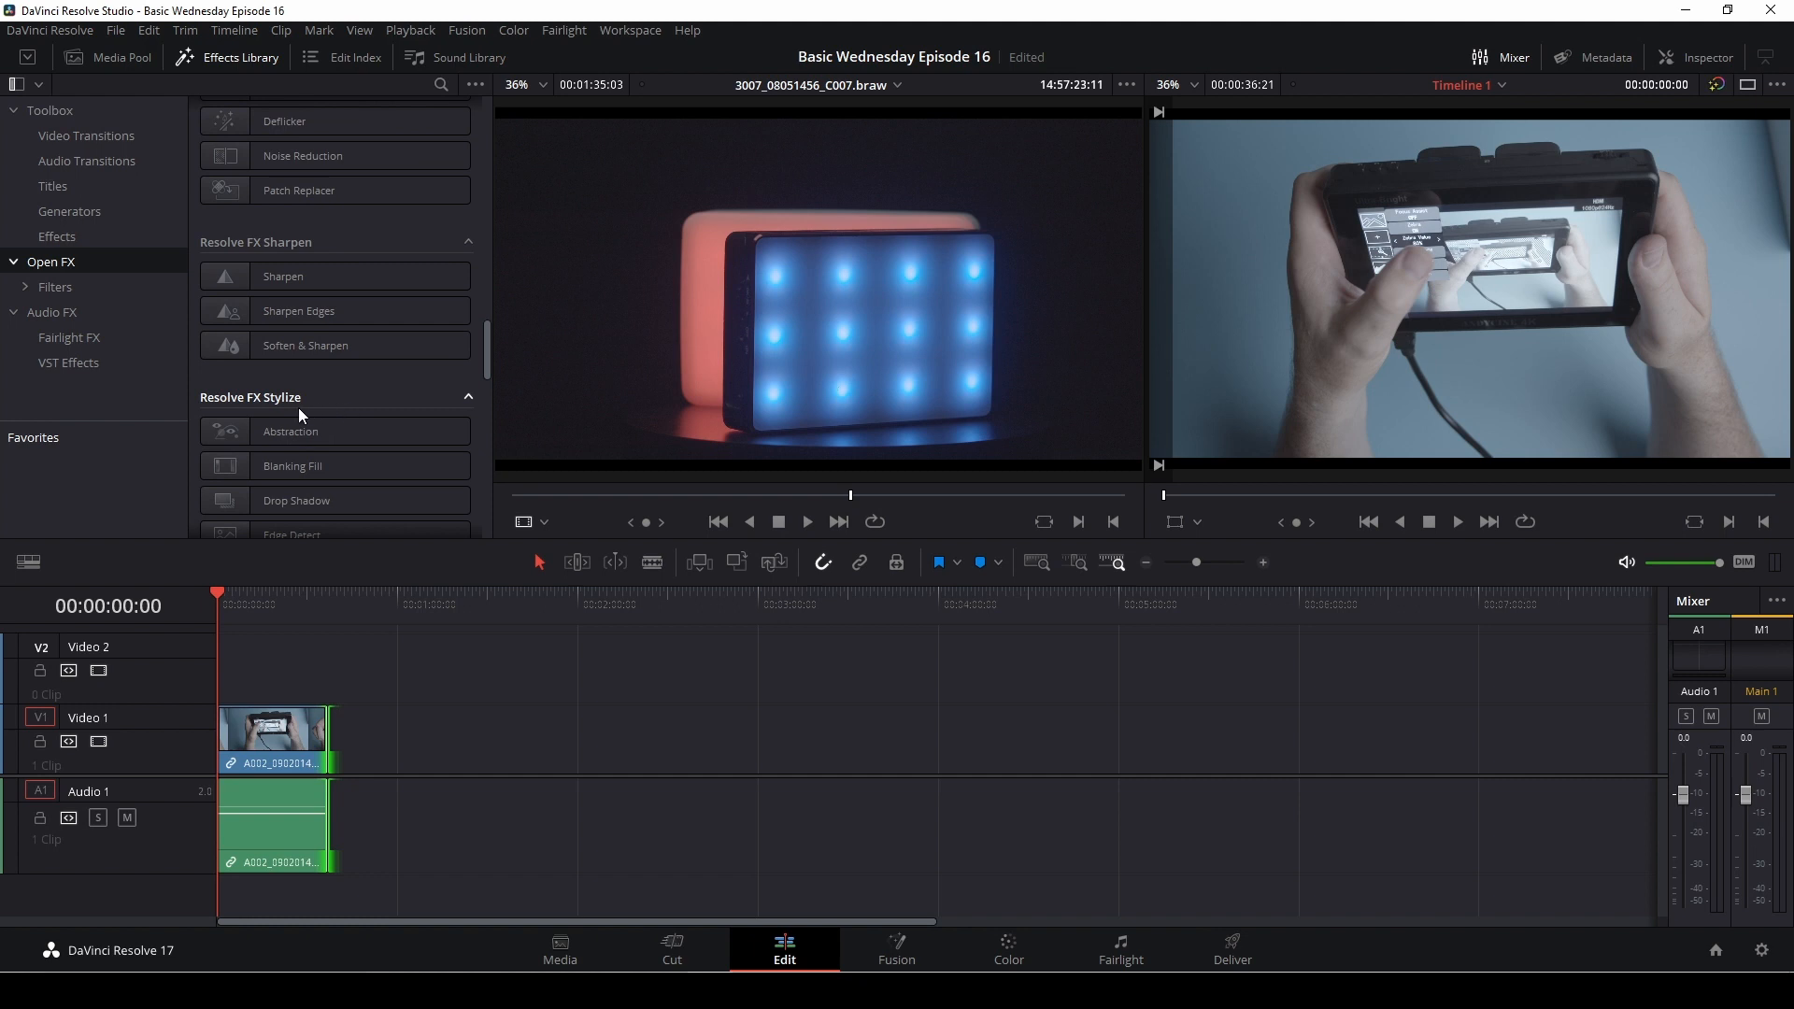
{"action": "scroll", "coordinate": [328, 399], "scroll_direction": "down", "scroll_amount": 1}
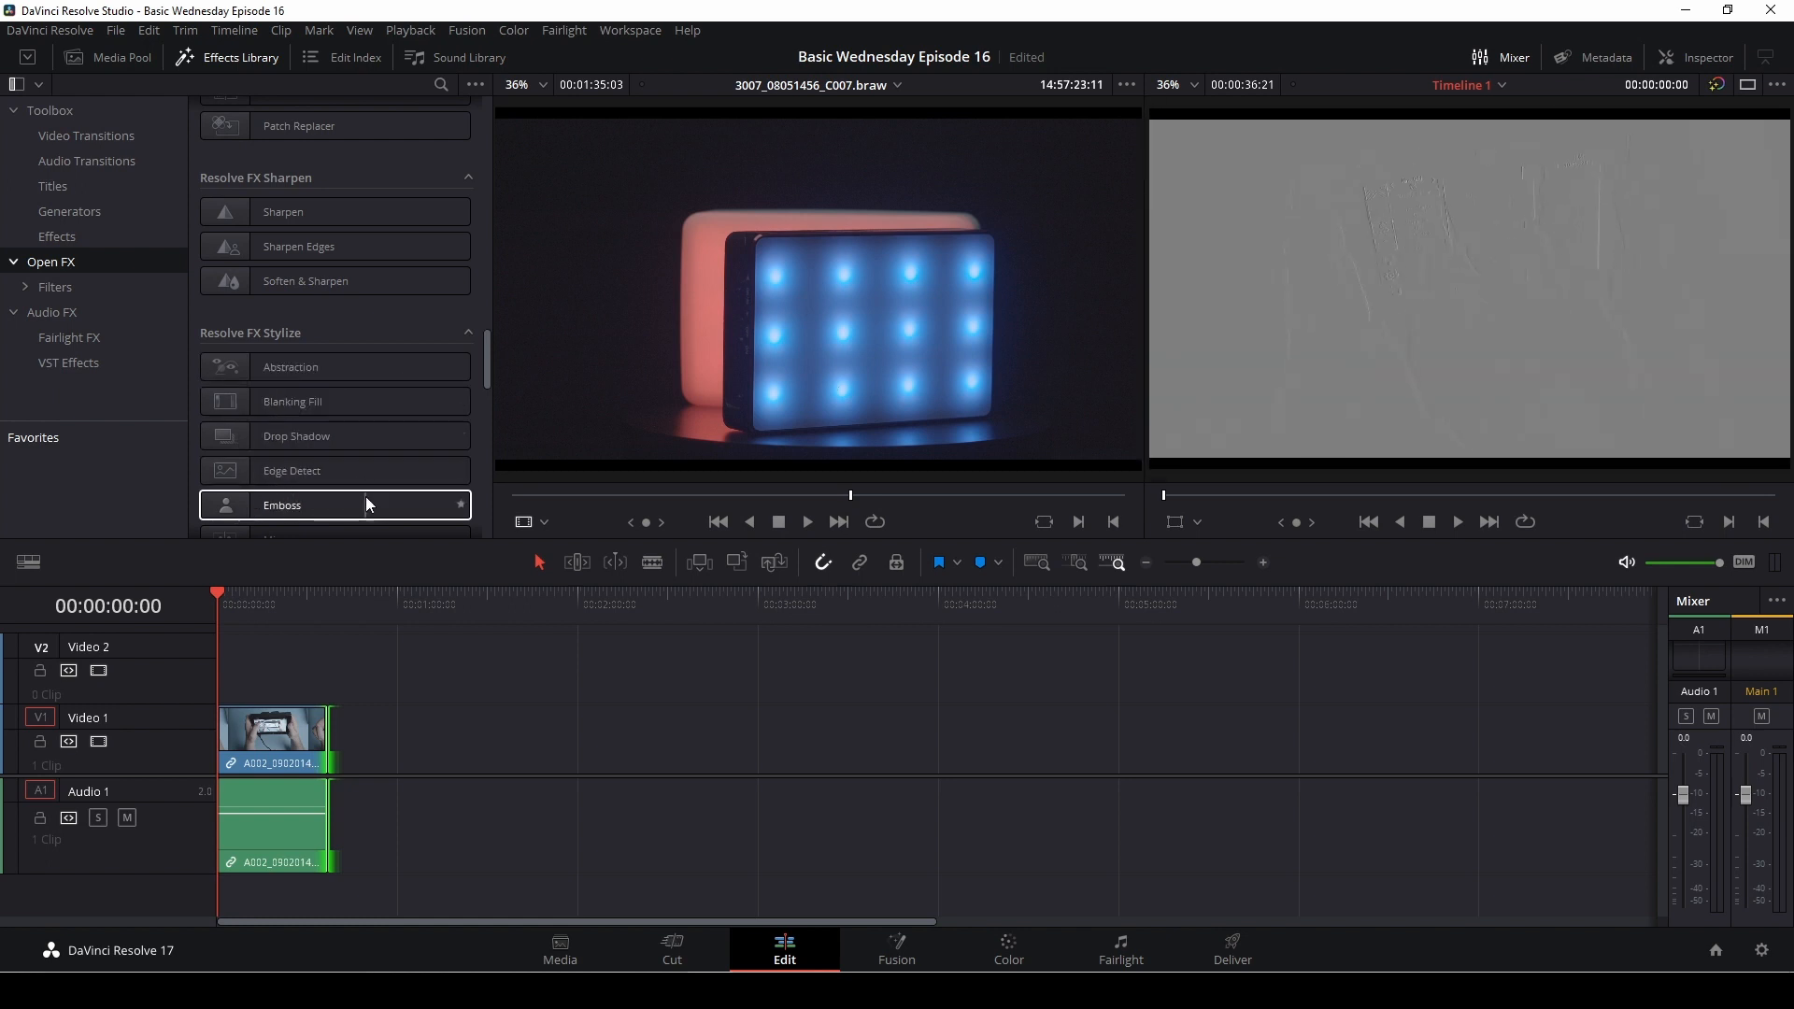
{"action": "scroll", "coordinate": [366, 496], "scroll_direction": "down", "scroll_amount": 2}
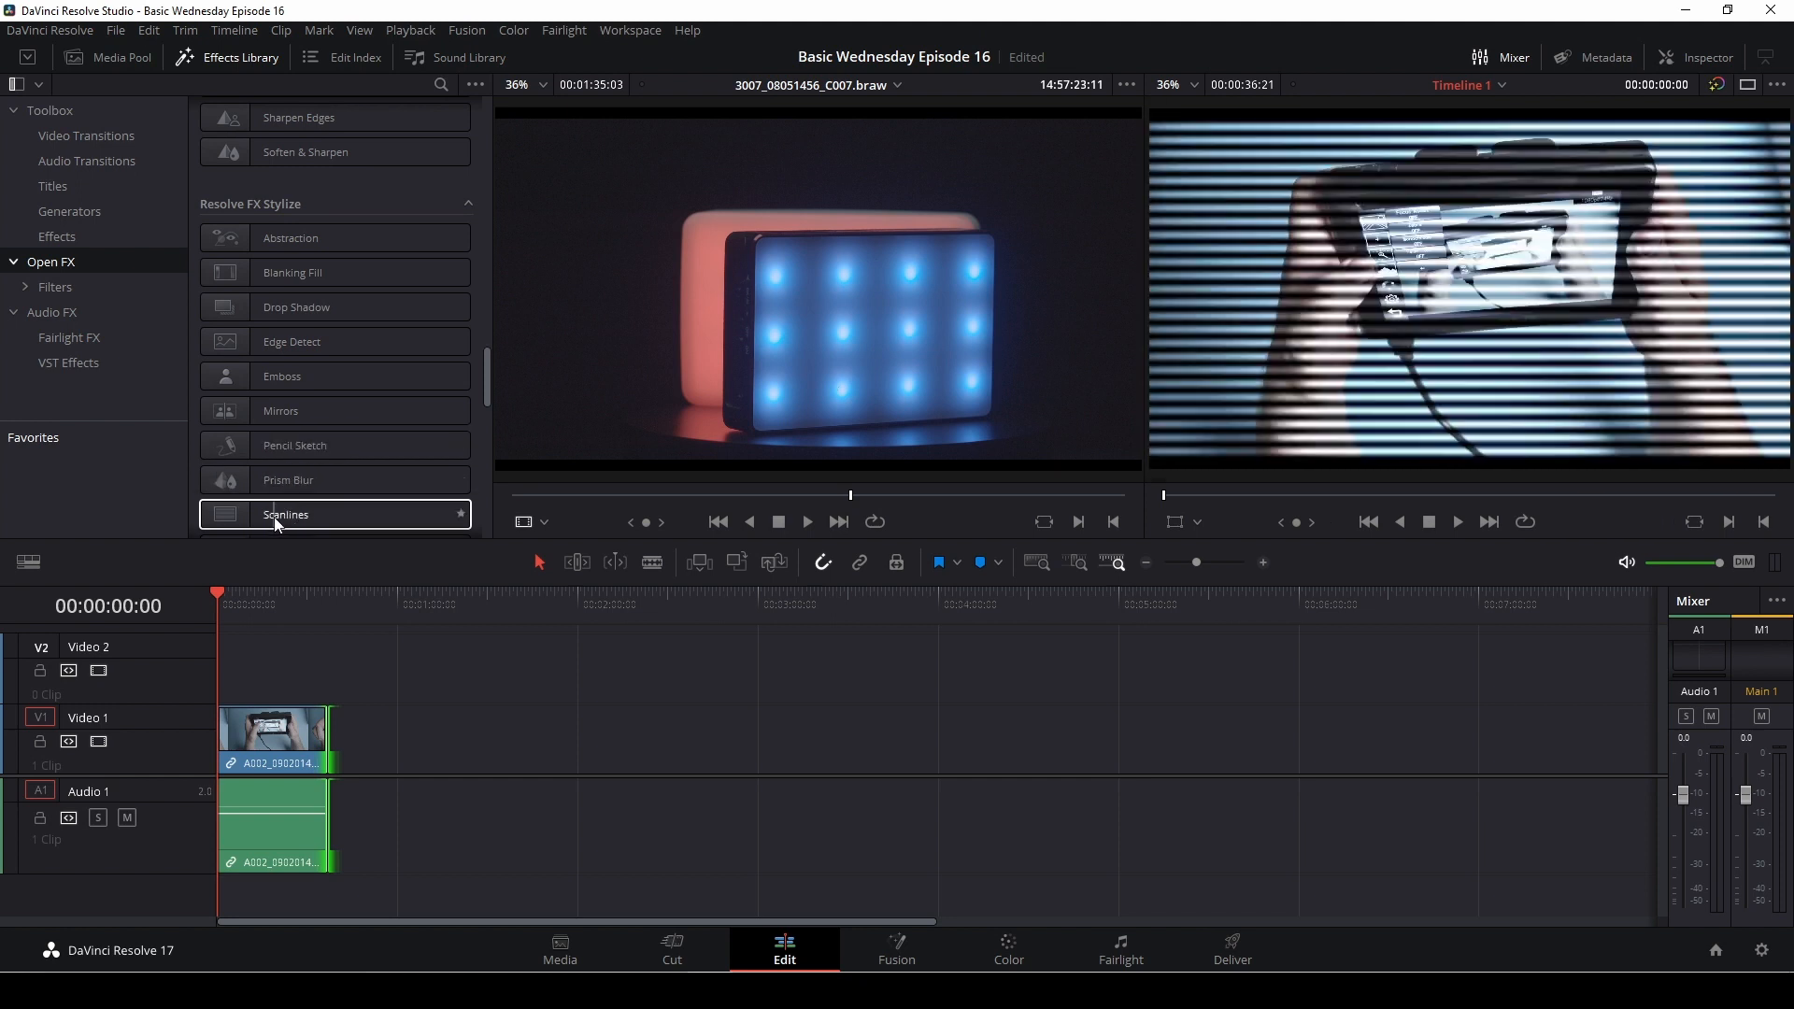
{"action": "scroll", "coordinate": [333, 512], "scroll_direction": "down", "scroll_amount": 2}
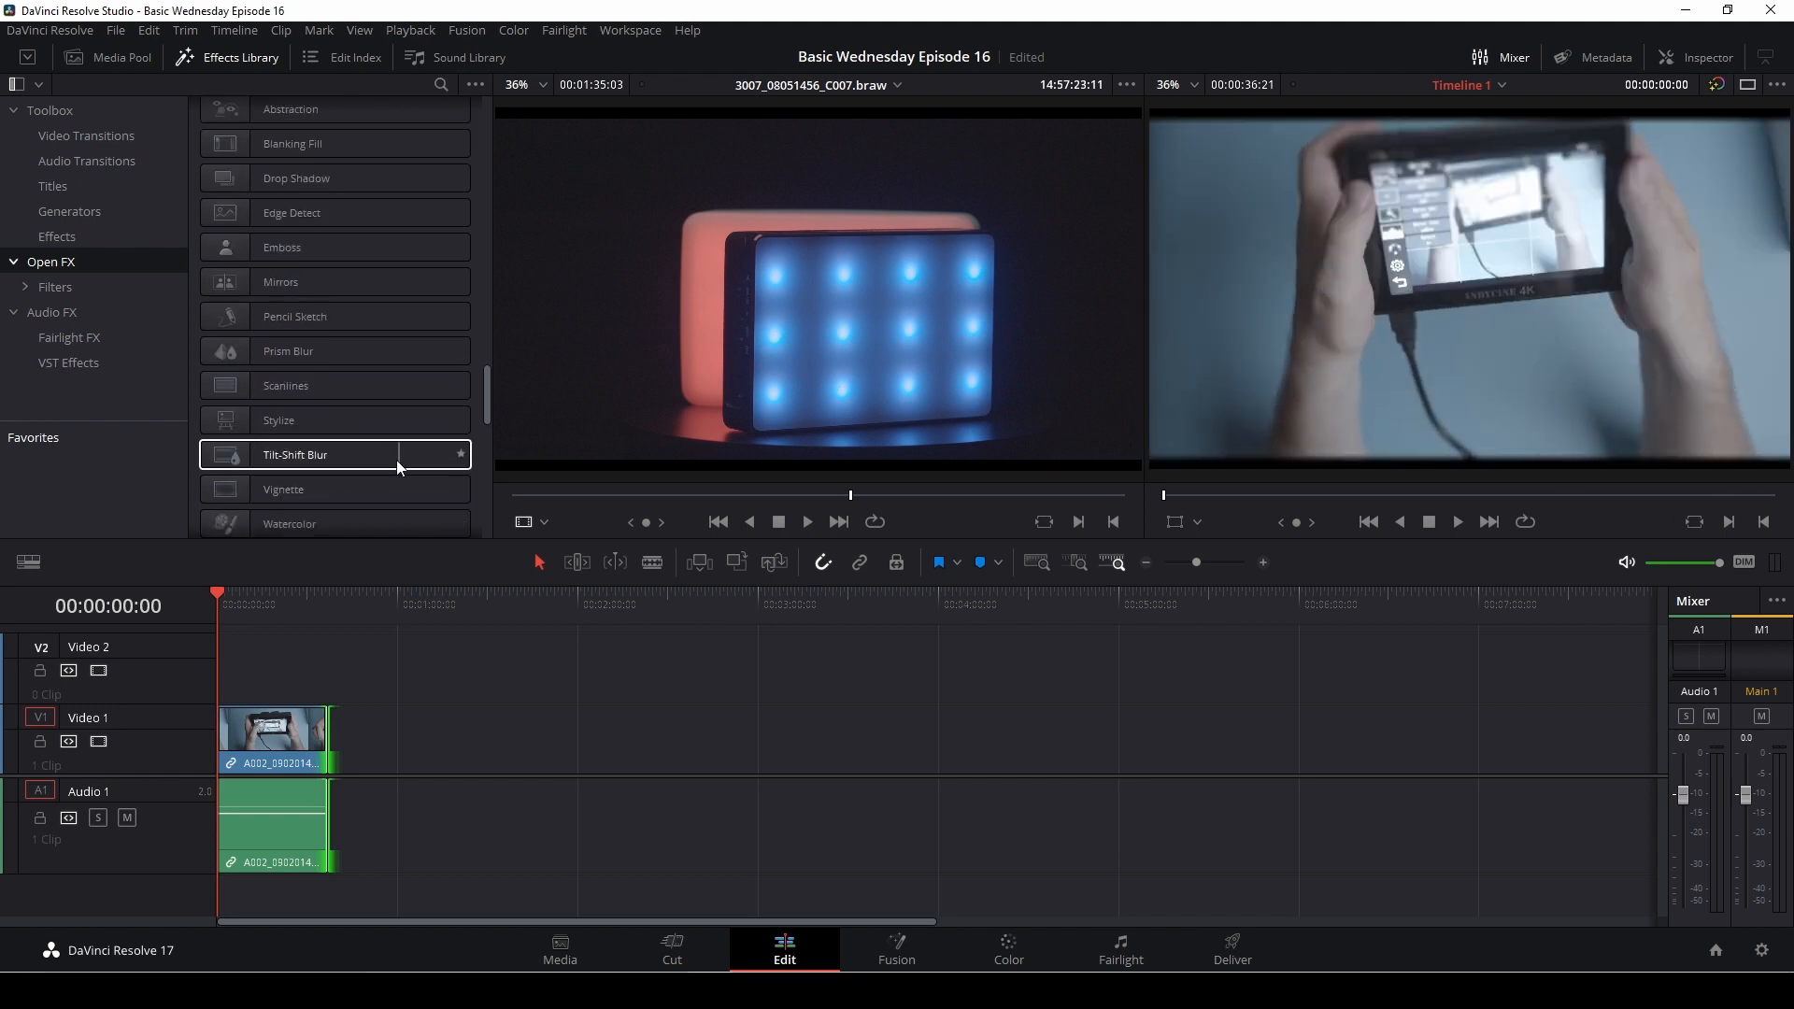
{"action": "scroll", "coordinate": [344, 489], "scroll_direction": "down", "scroll_amount": 4}
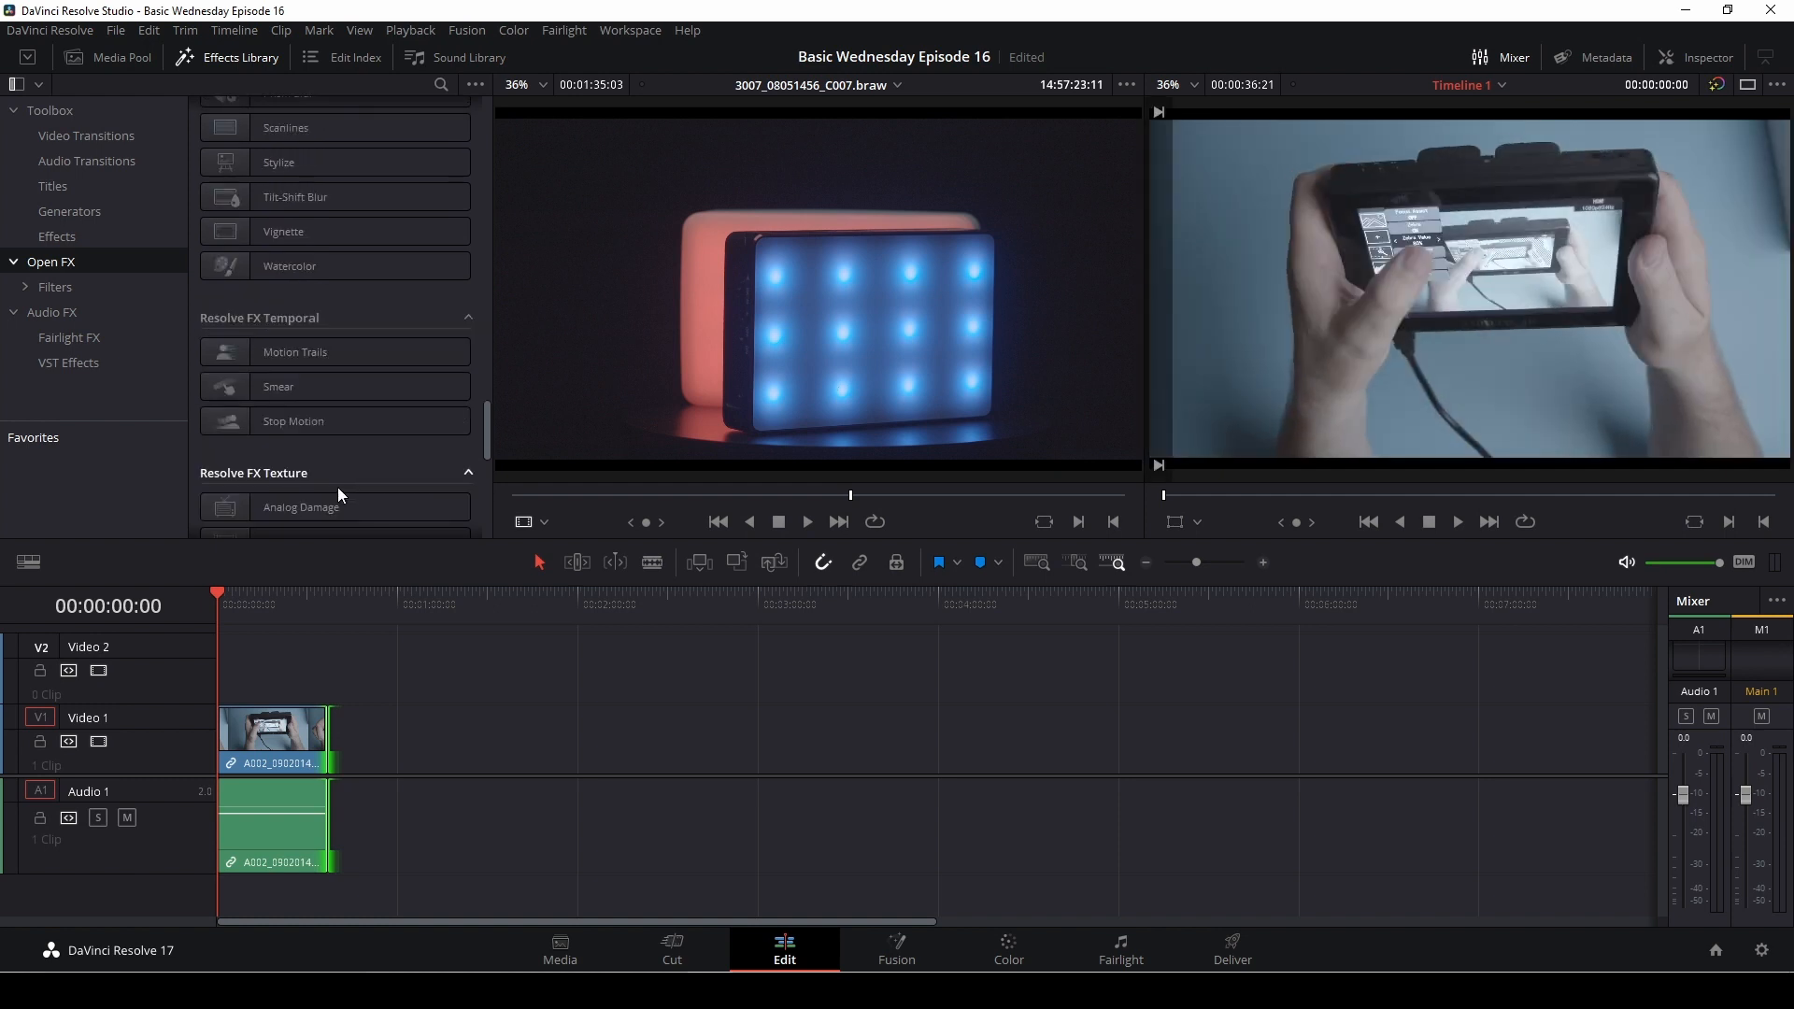
{"action": "scroll", "coordinate": [338, 486], "scroll_direction": "down", "scroll_amount": 2}
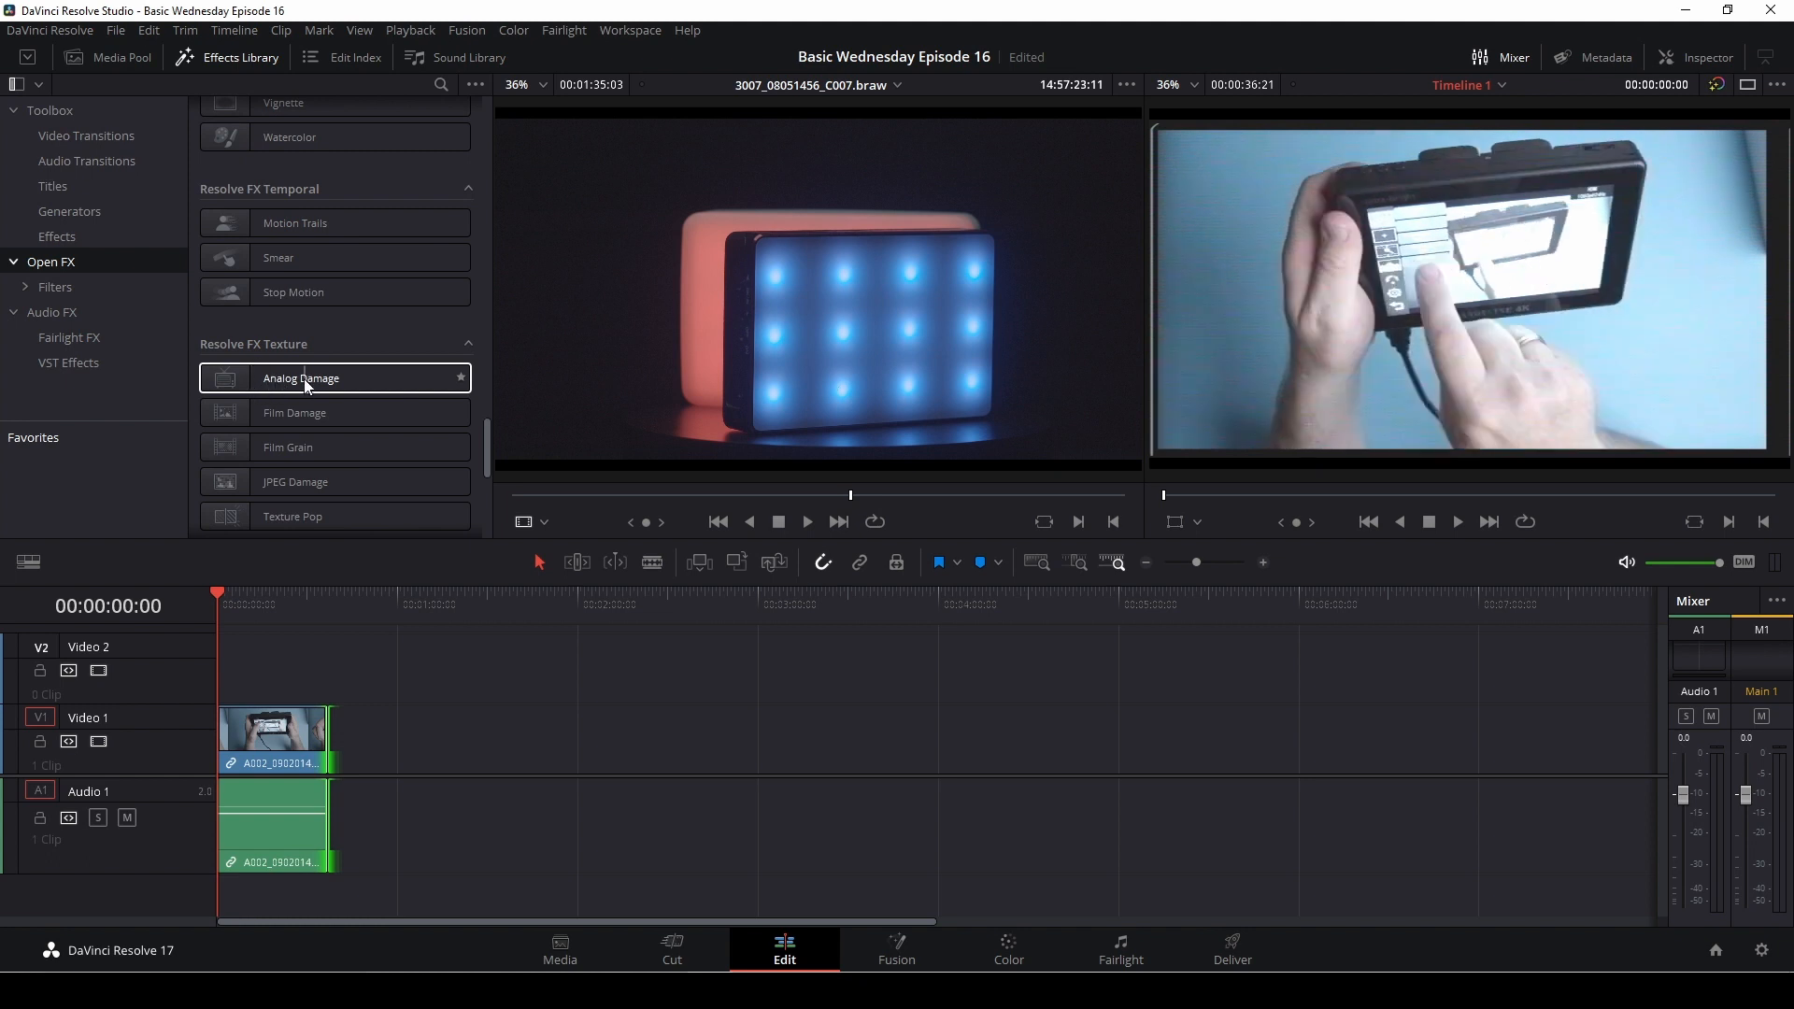
{"action": "scroll", "coordinate": [334, 441], "scroll_direction": "down", "scroll_amount": 7}
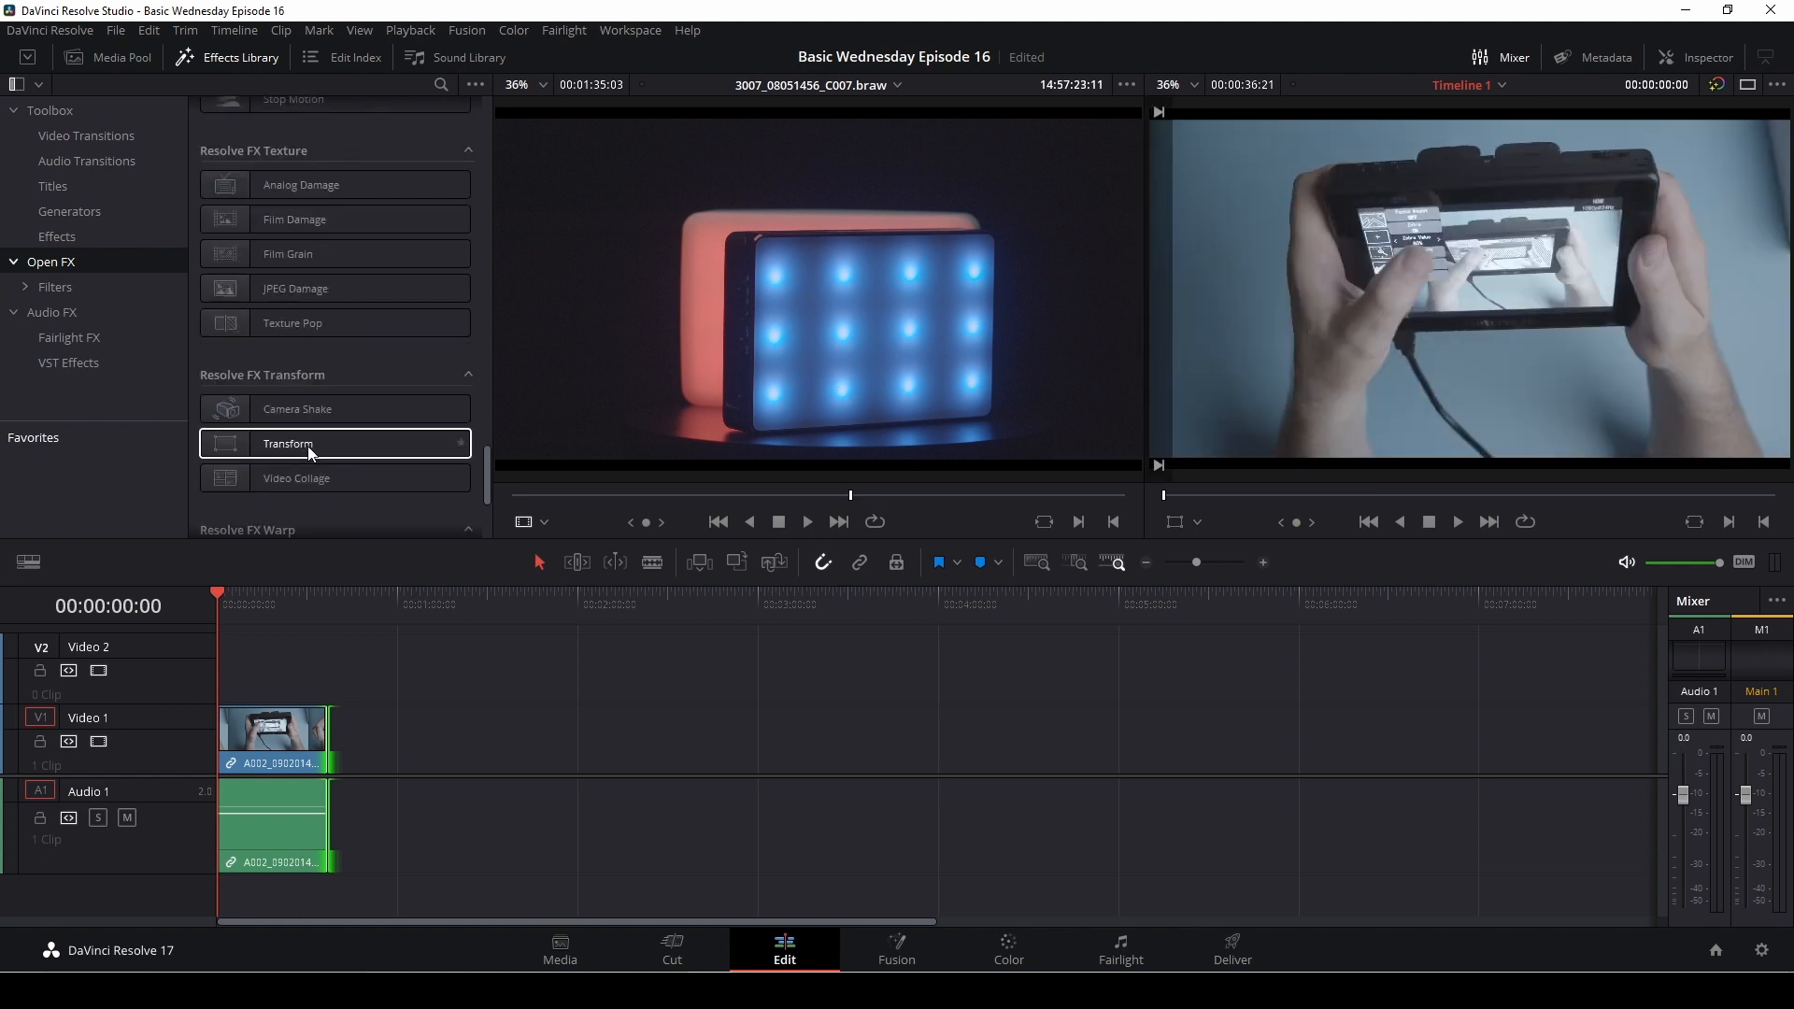
{"action": "scroll", "coordinate": [316, 450], "scroll_direction": "up", "scroll_amount": 15}
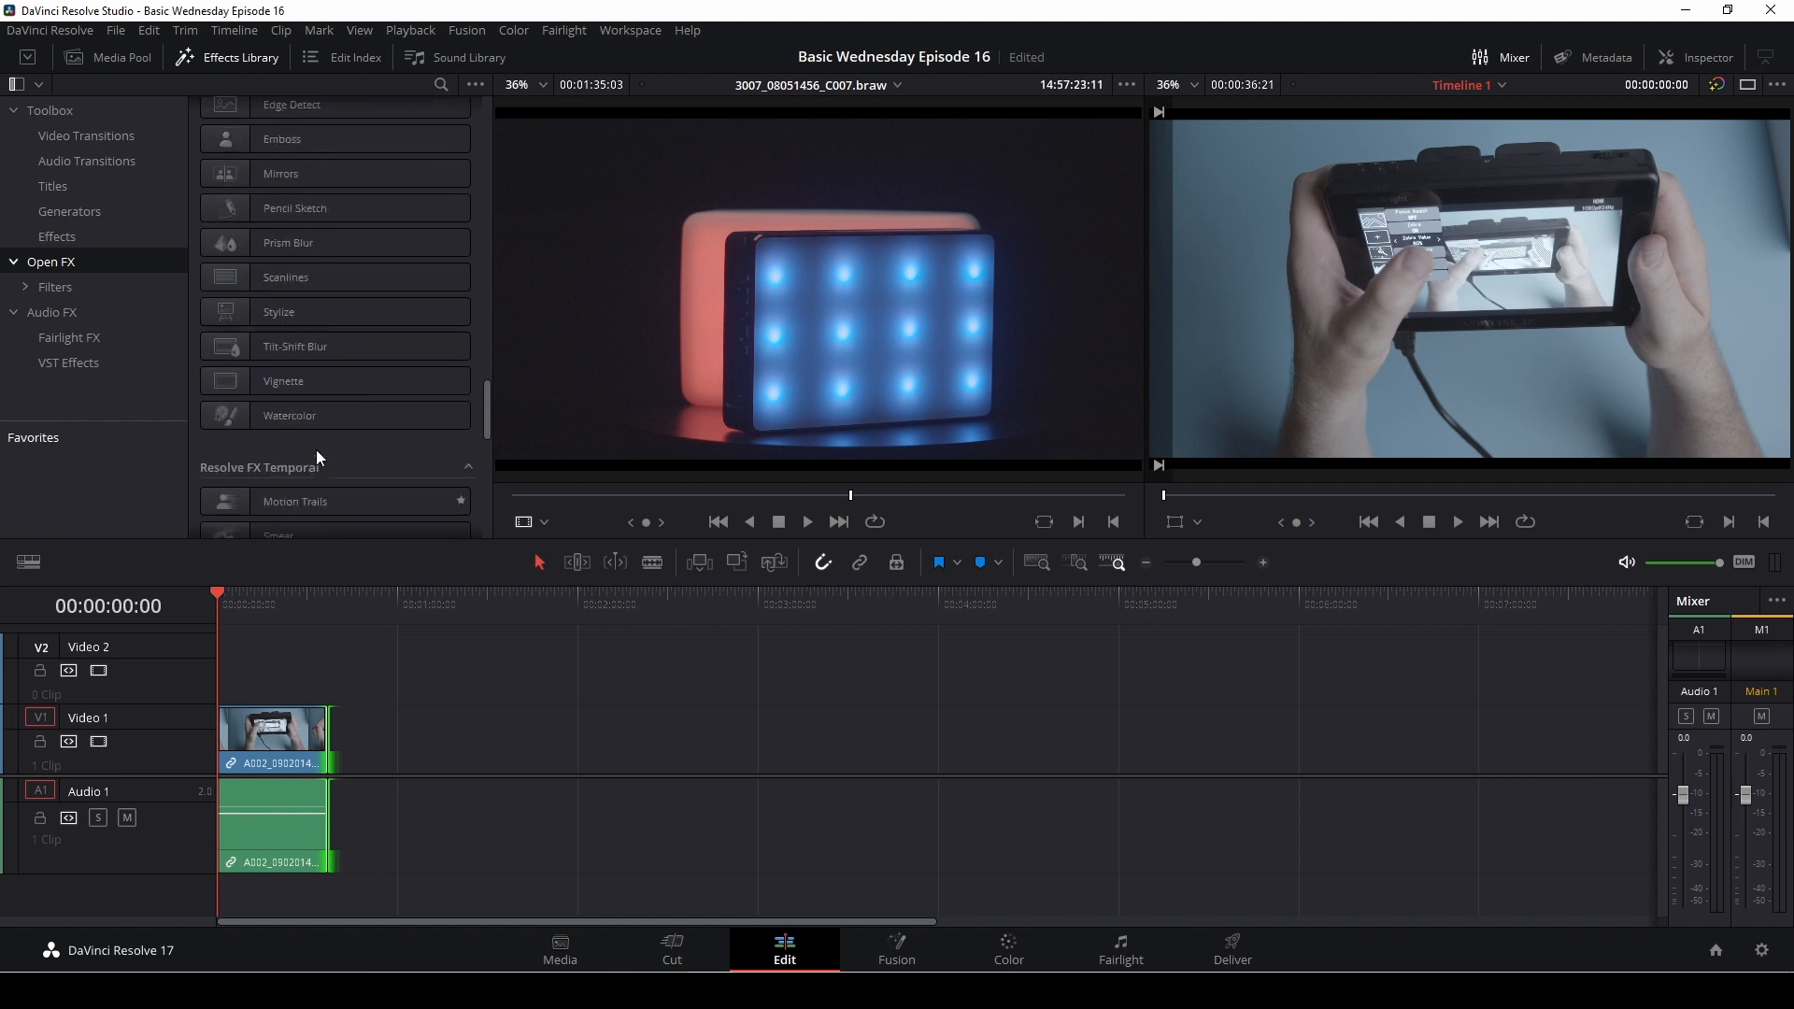
{"action": "scroll", "coordinate": [323, 386], "scroll_direction": "up", "scroll_amount": 1}
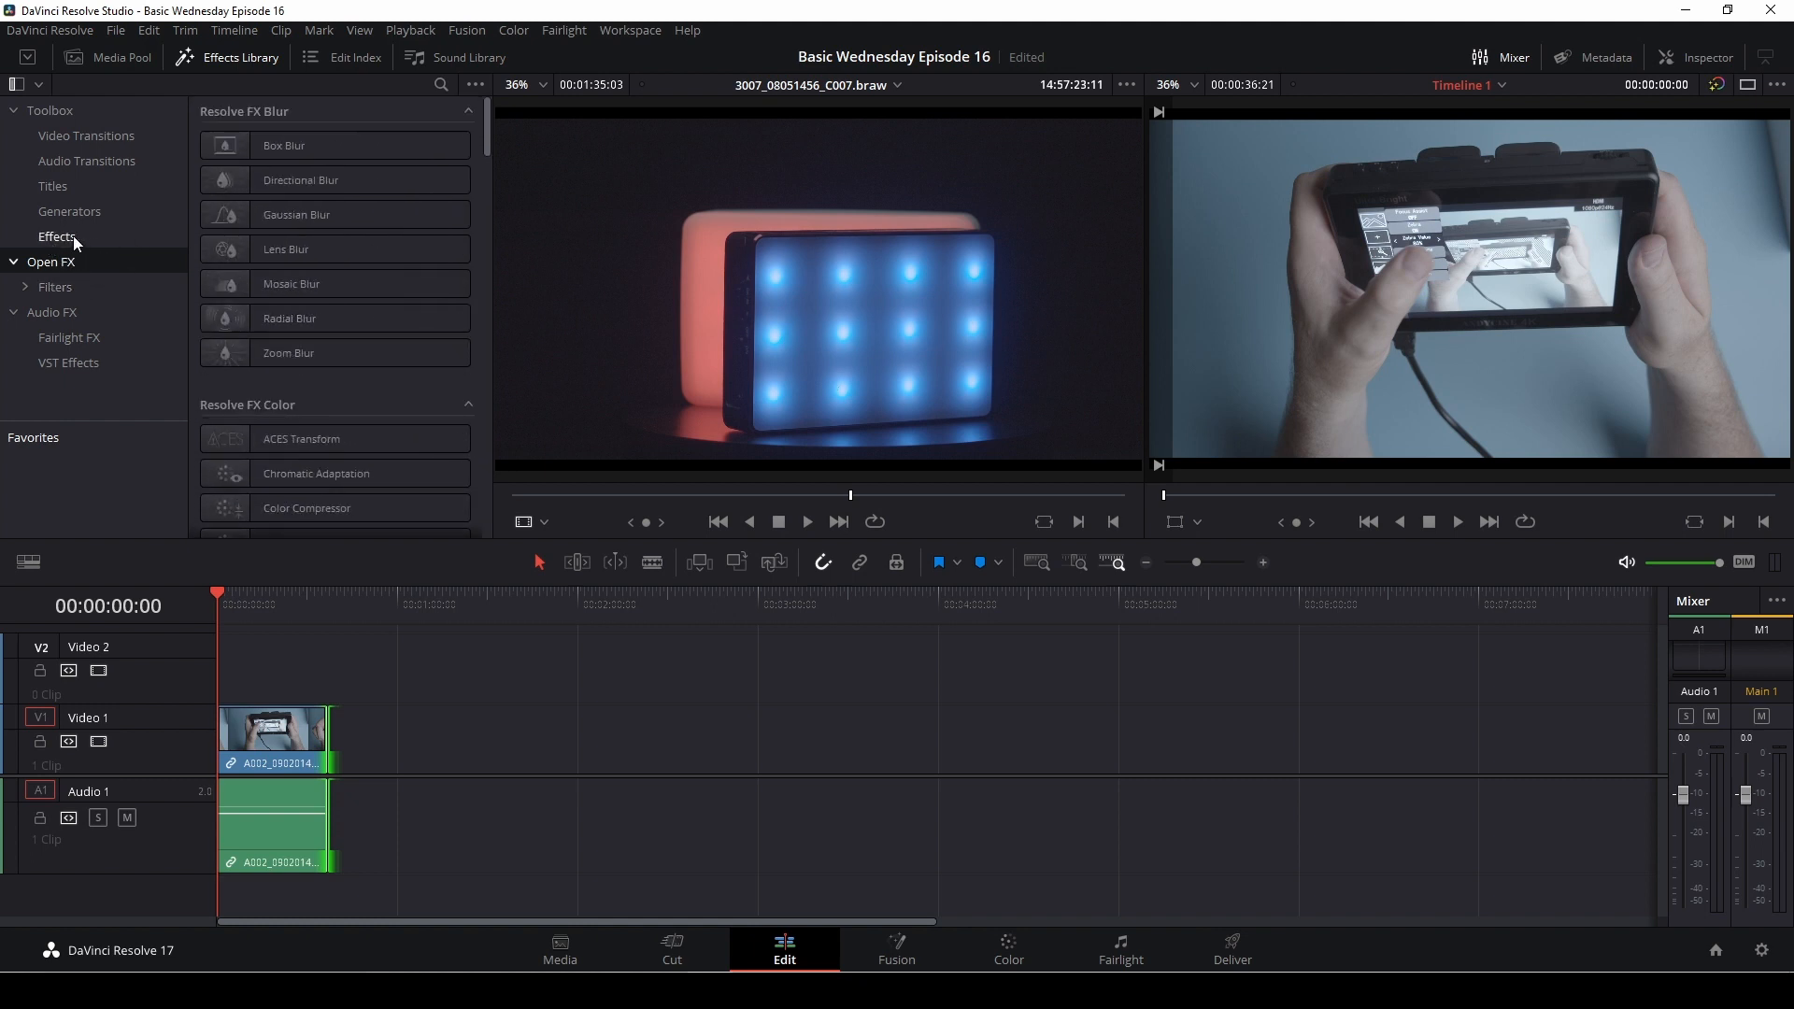
Step: Apply the Digital Glitch Fusion effect to the clip on Video 1 and show its effect controls
{"action": "left_click", "coordinate": [74, 239]}
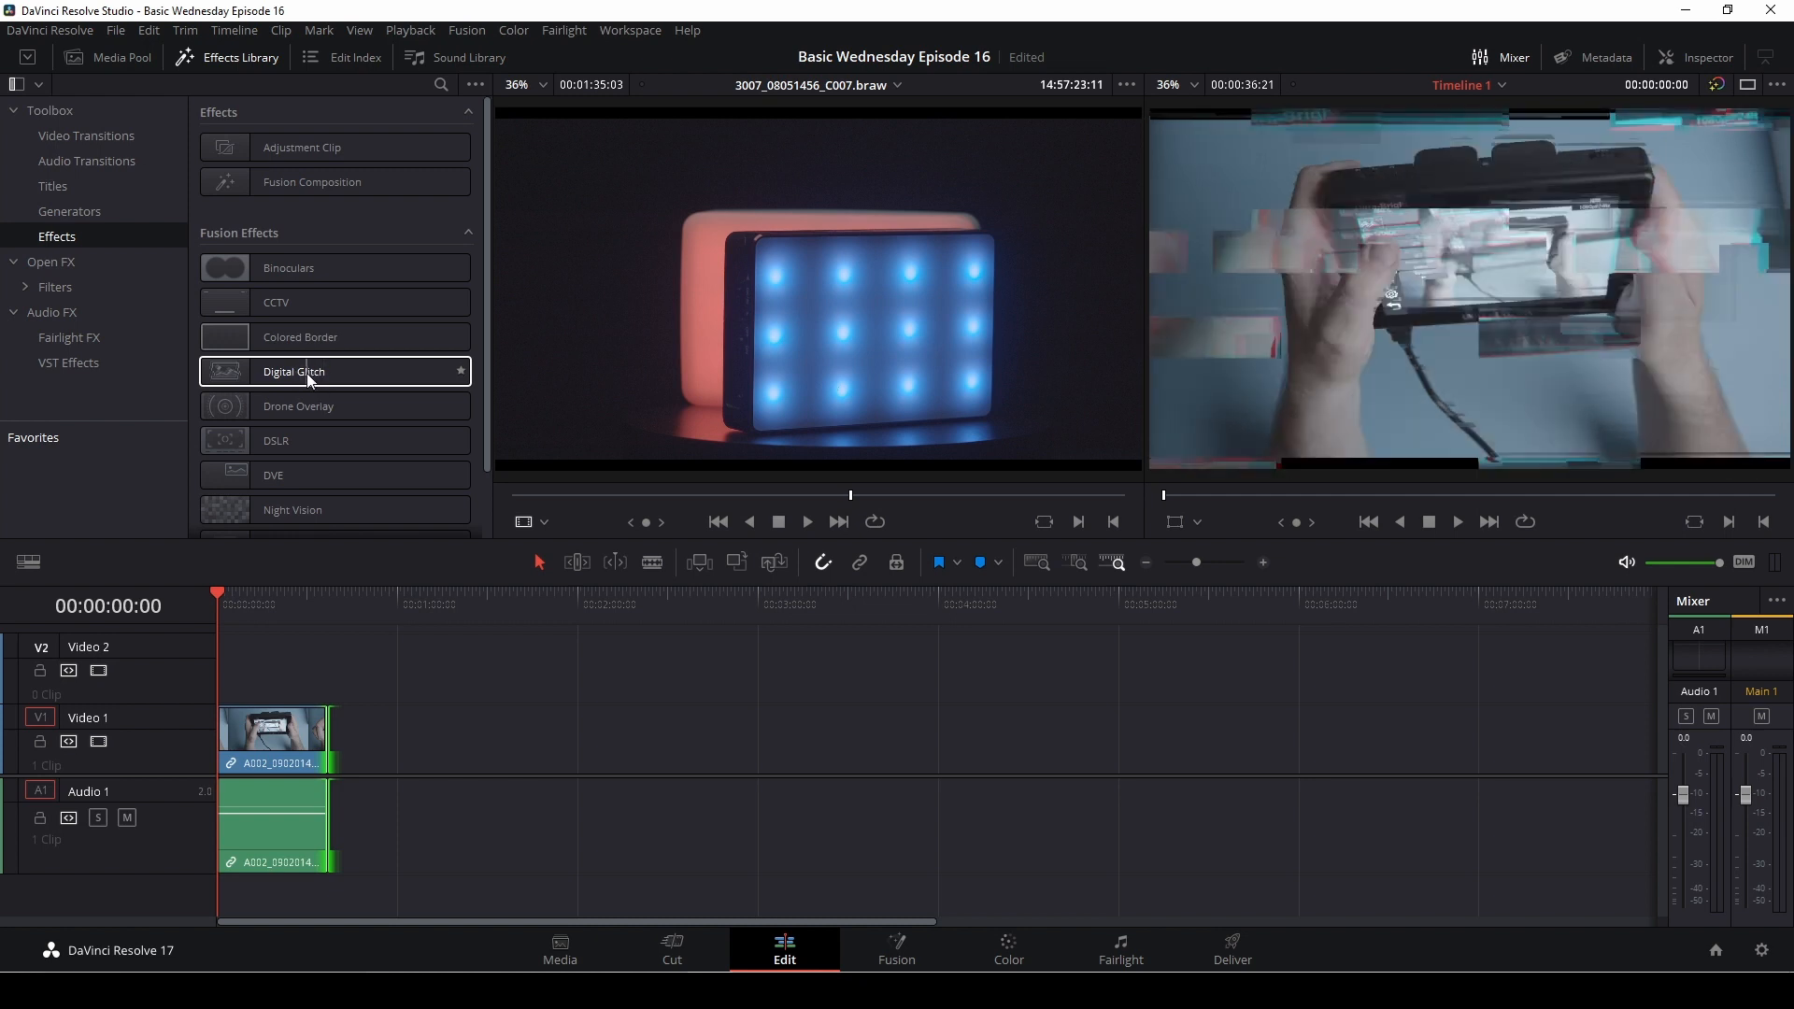
{"action": "left_click_drag", "start_coordinate": [306, 373], "coordinate": [266, 731]}
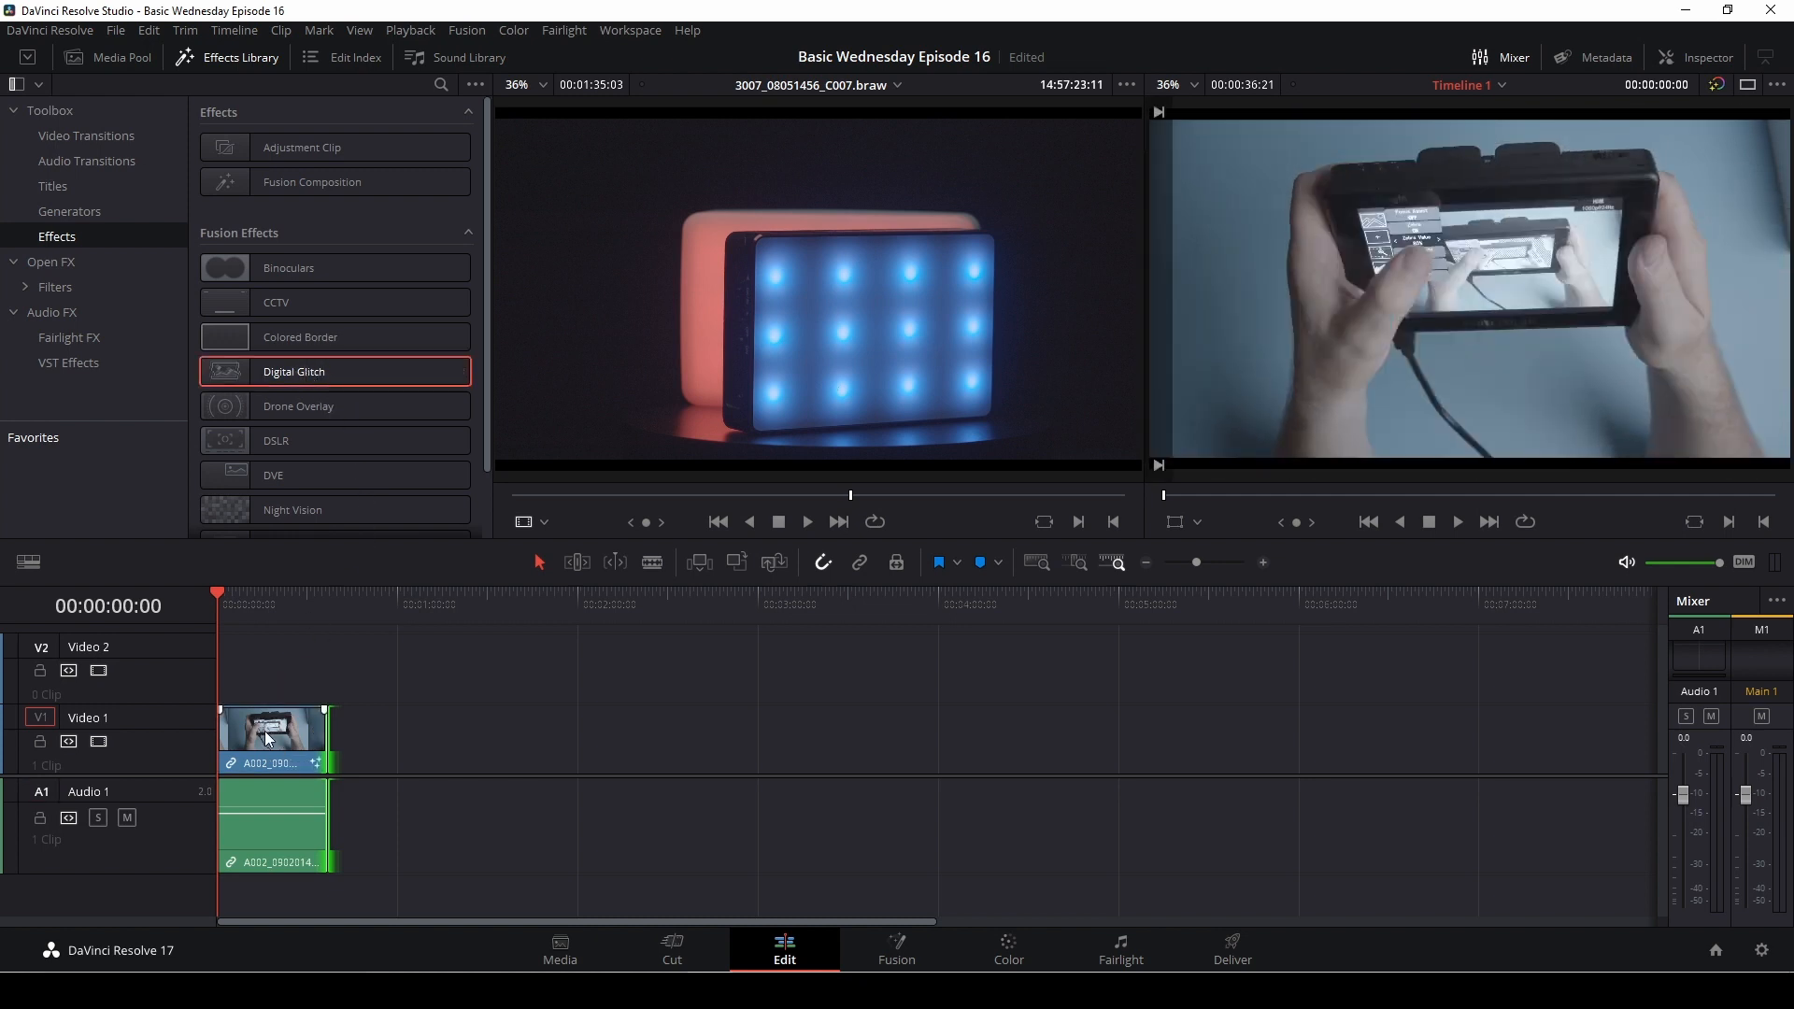
{"action": "left_click", "coordinate": [267, 753]}
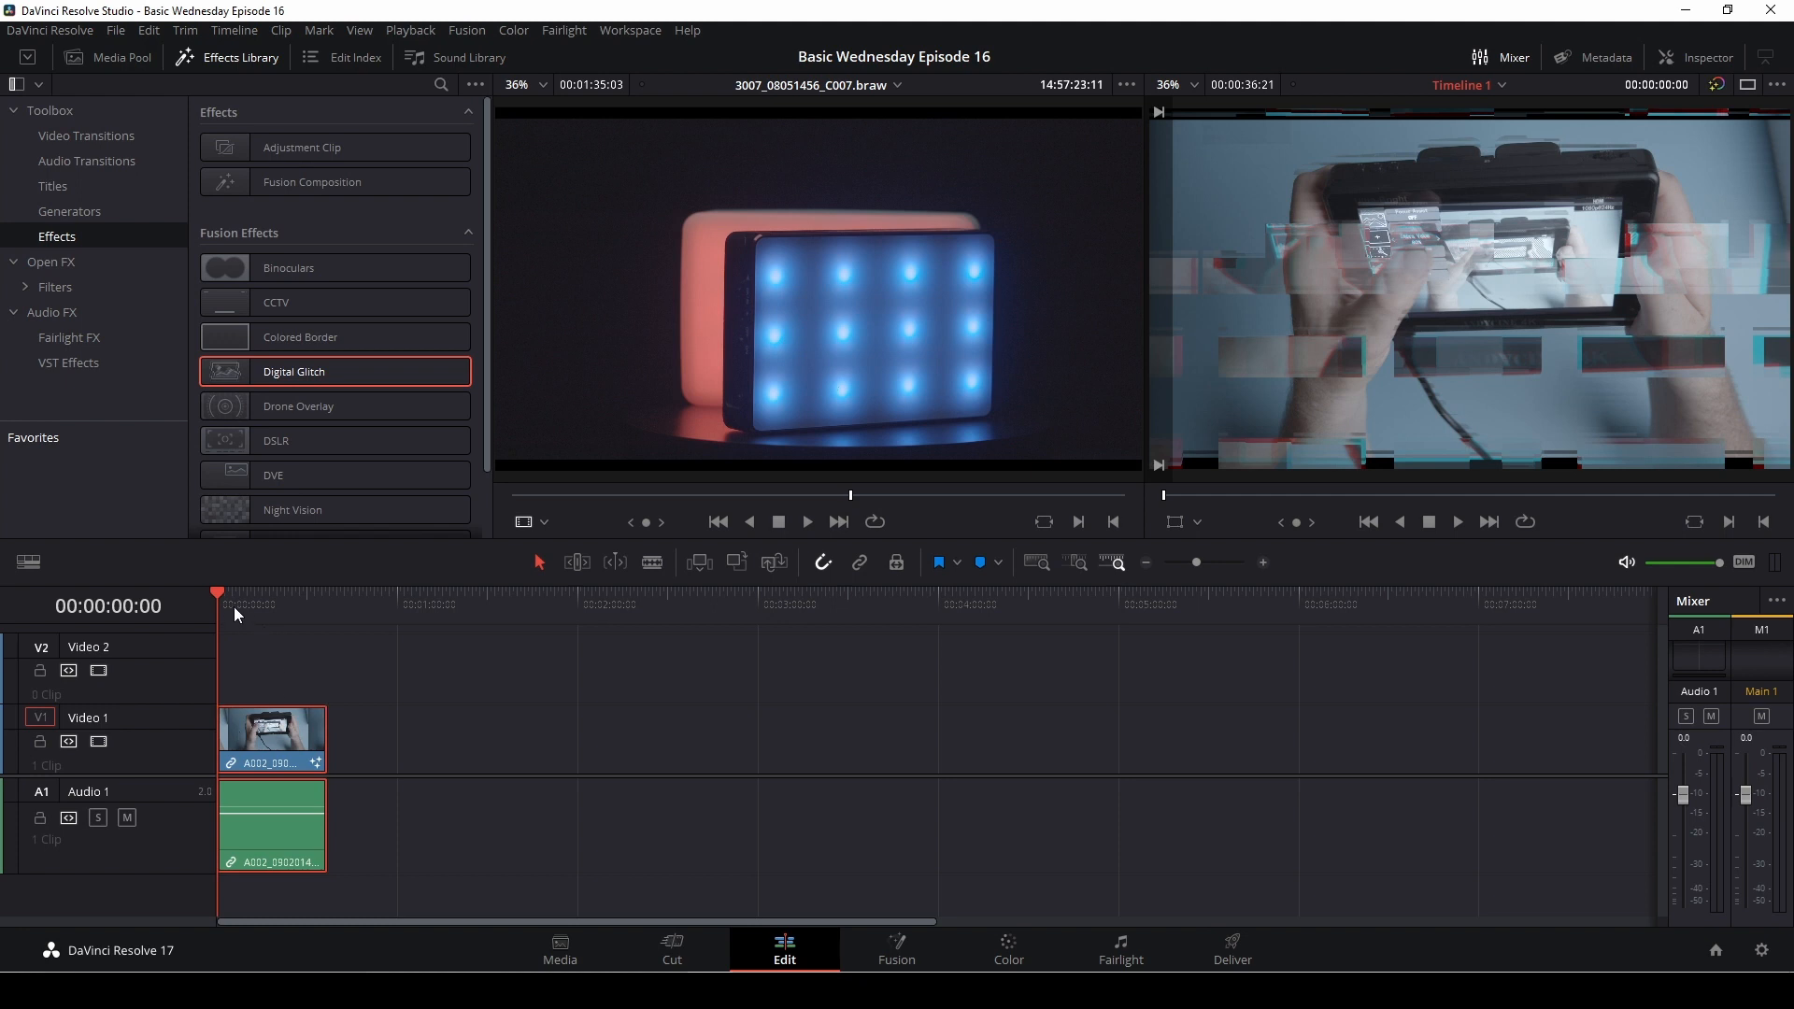
{"action": "left_click", "coordinate": [1708, 57]}
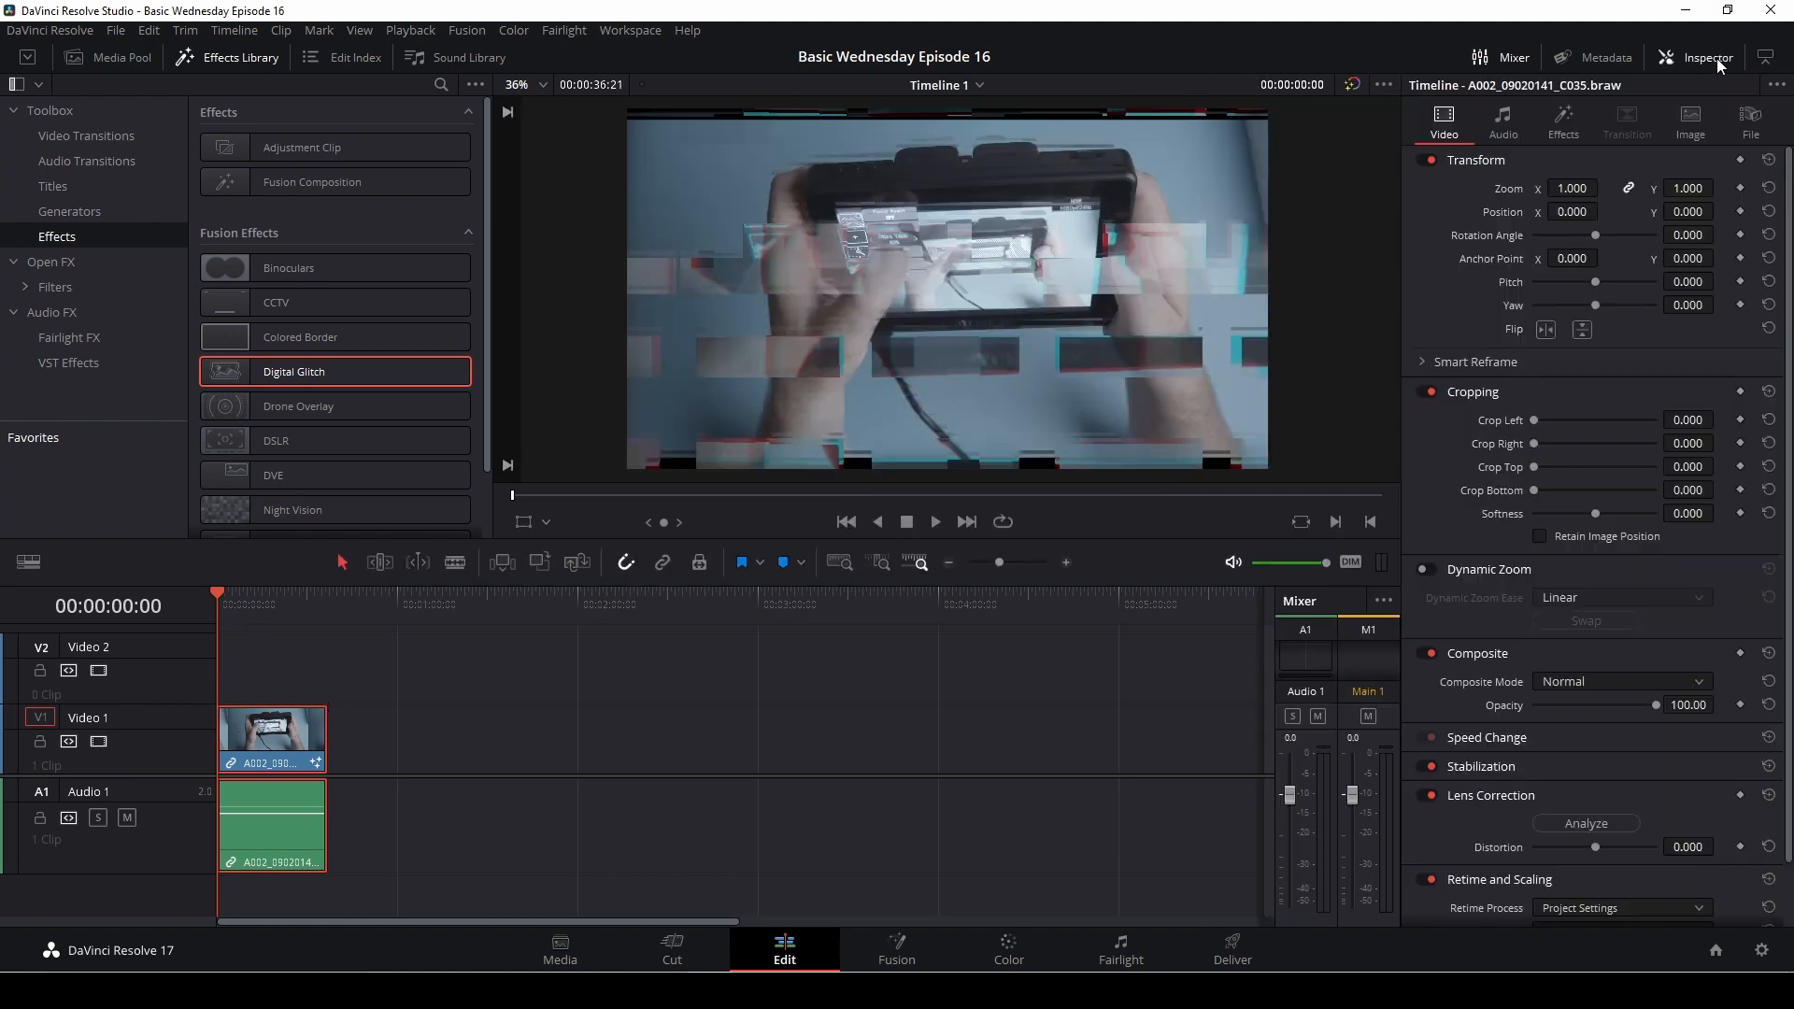
{"action": "left_click", "coordinate": [1575, 135]}
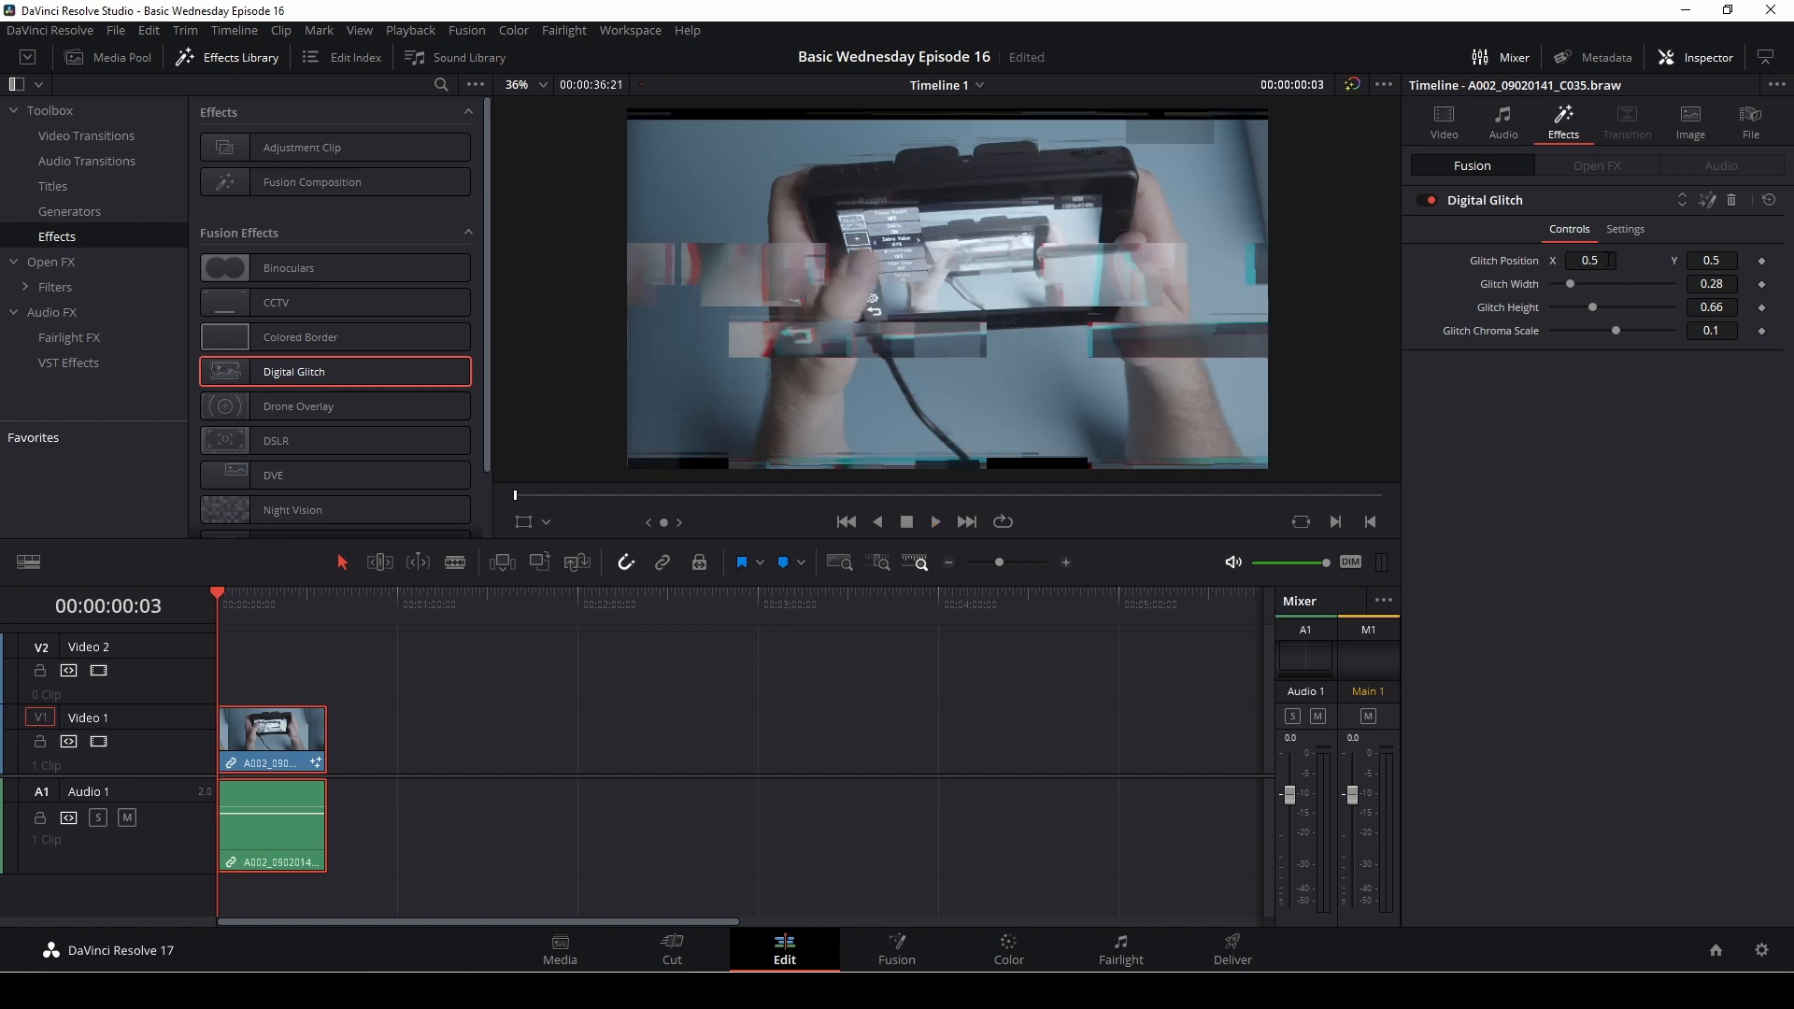
{"action": "left_click_drag", "start_coordinate": [1615, 262], "coordinate": [1600, 261]}
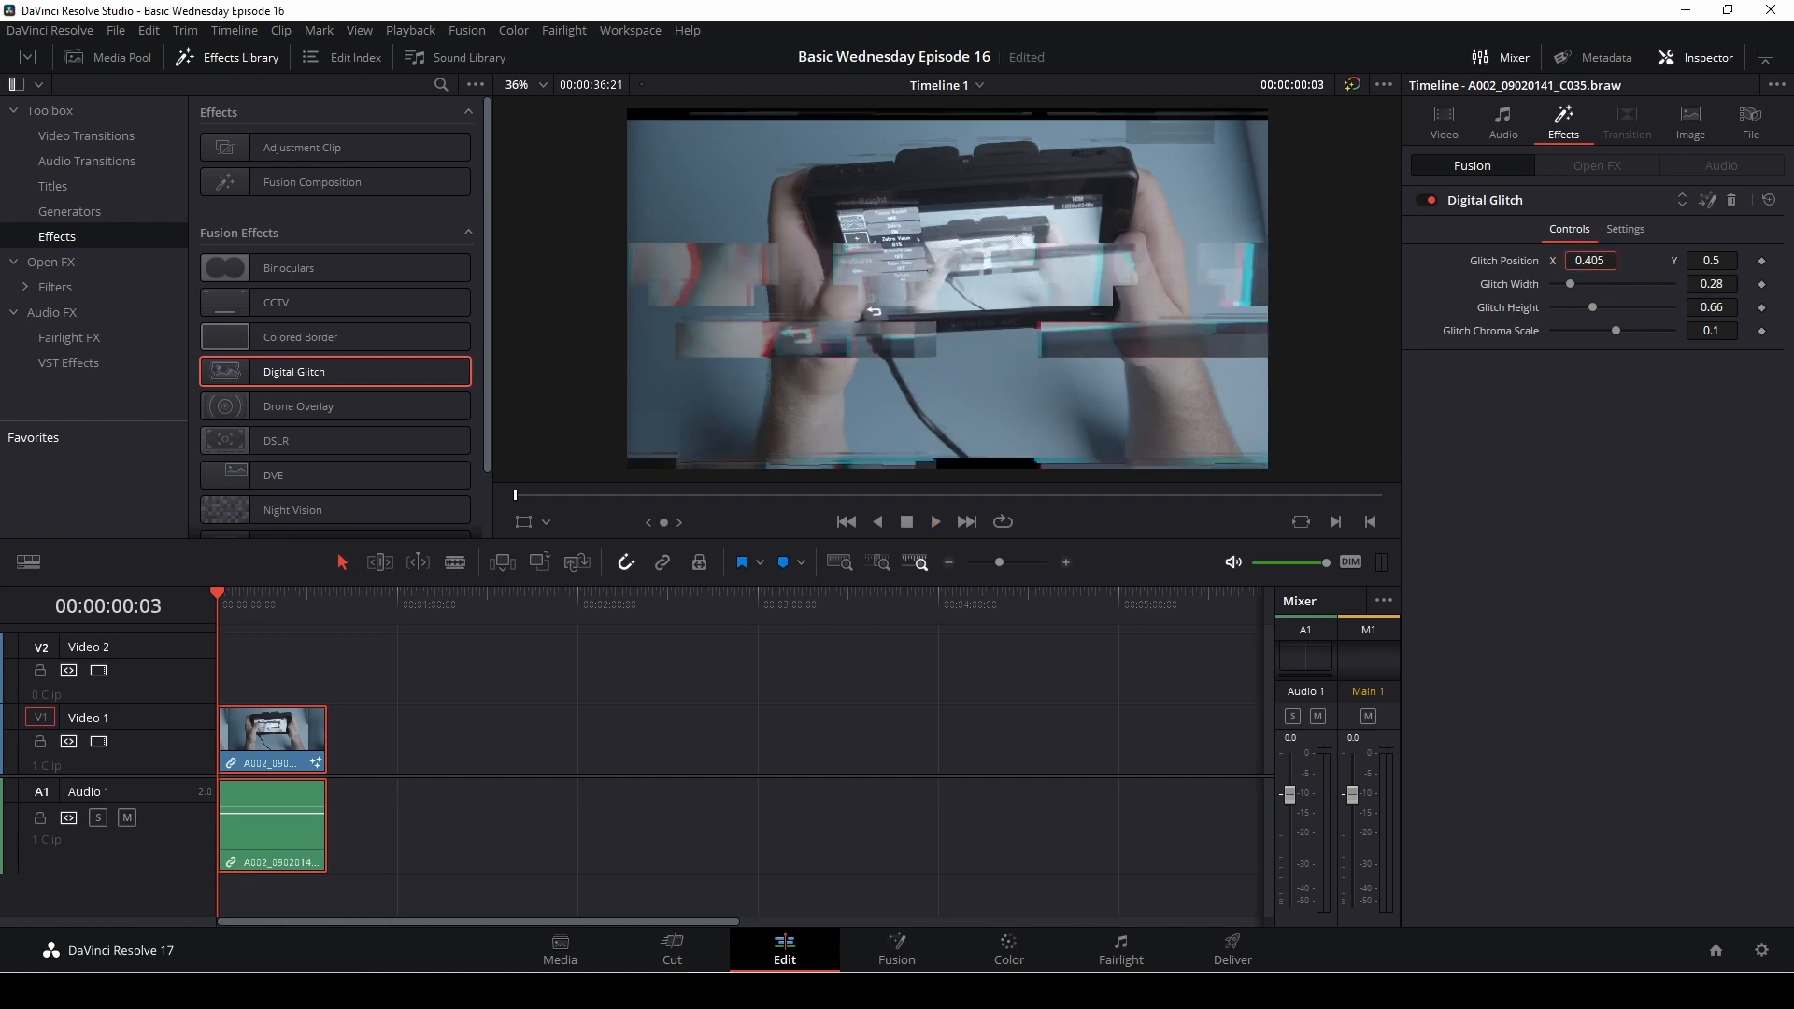
{"action": "left_click_drag", "start_coordinate": [1590, 260], "coordinate": [1634, 331]}
{"action": "left_click", "coordinate": [1769, 200]}
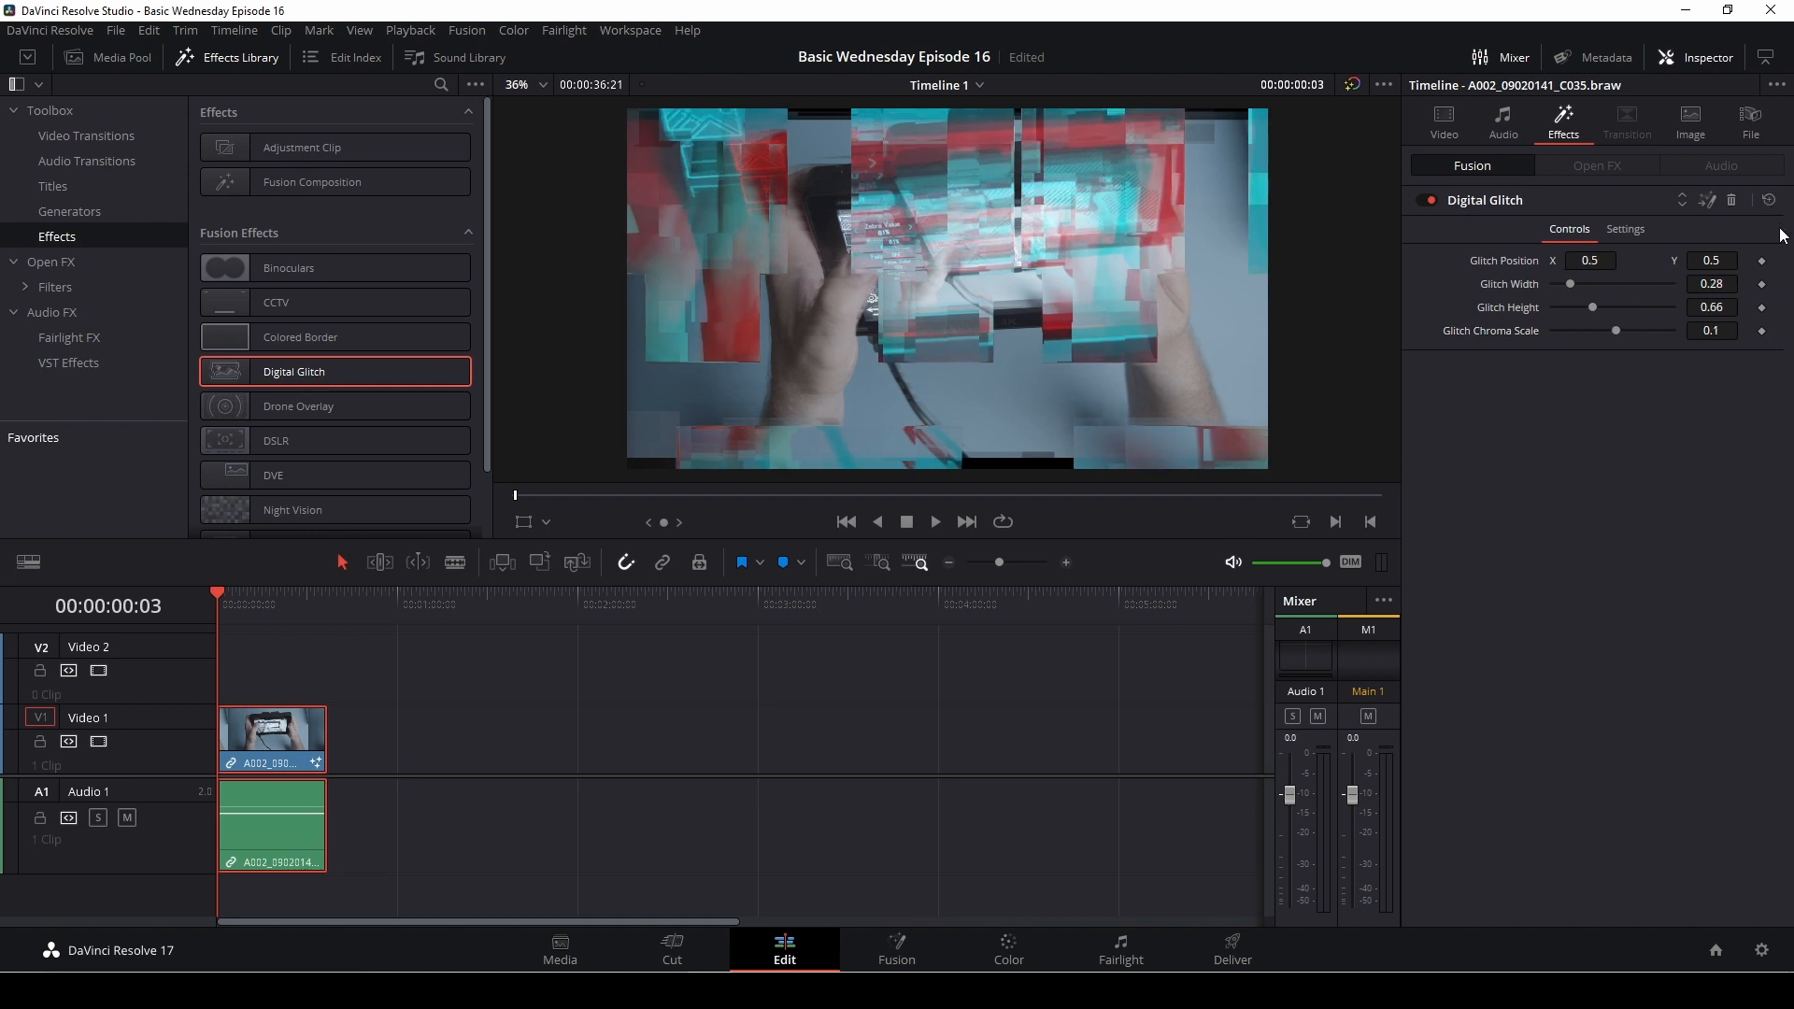
Step: At the start of the timeline, set Digital Glitch's Glitch Width, Glitch Height and Glitch Chroma Scale to 0.0
{"action": "left_click", "coordinate": [214, 604]}
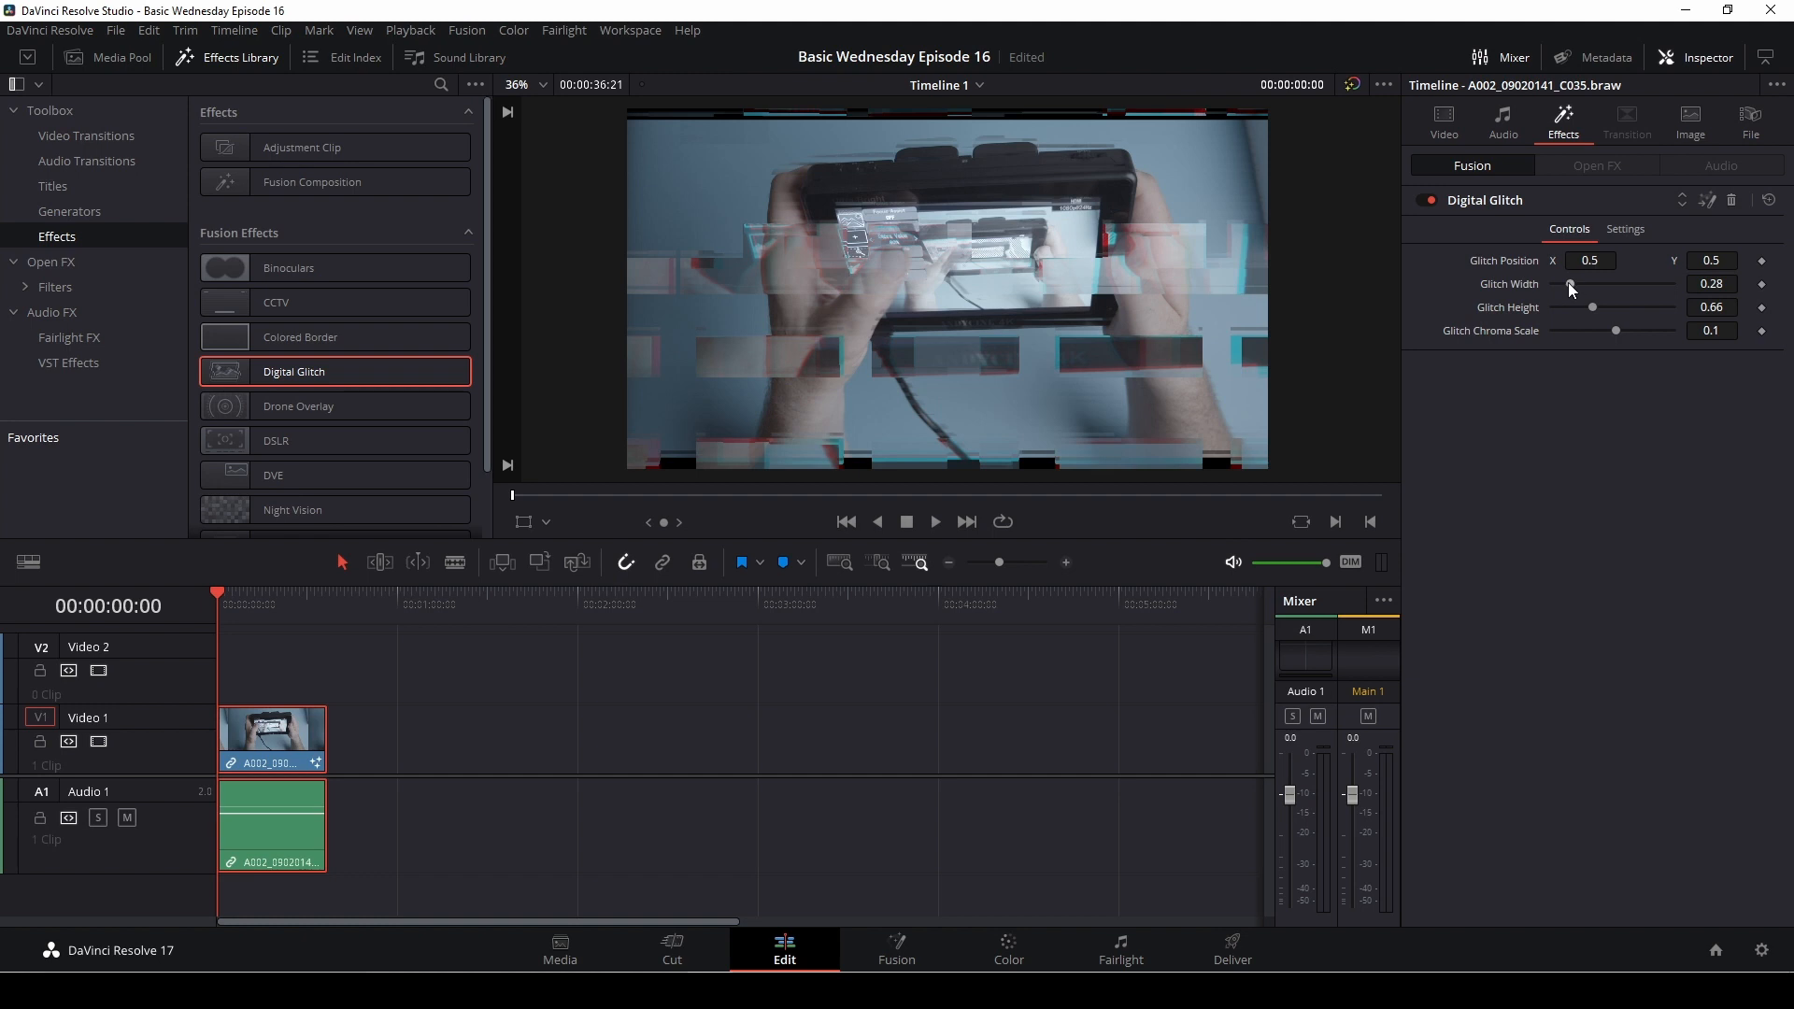
{"action": "left_click_drag", "start_coordinate": [1570, 284], "coordinate": [1488, 284]}
{"action": "left_click_drag", "start_coordinate": [1592, 307], "coordinate": [1613, 342]}
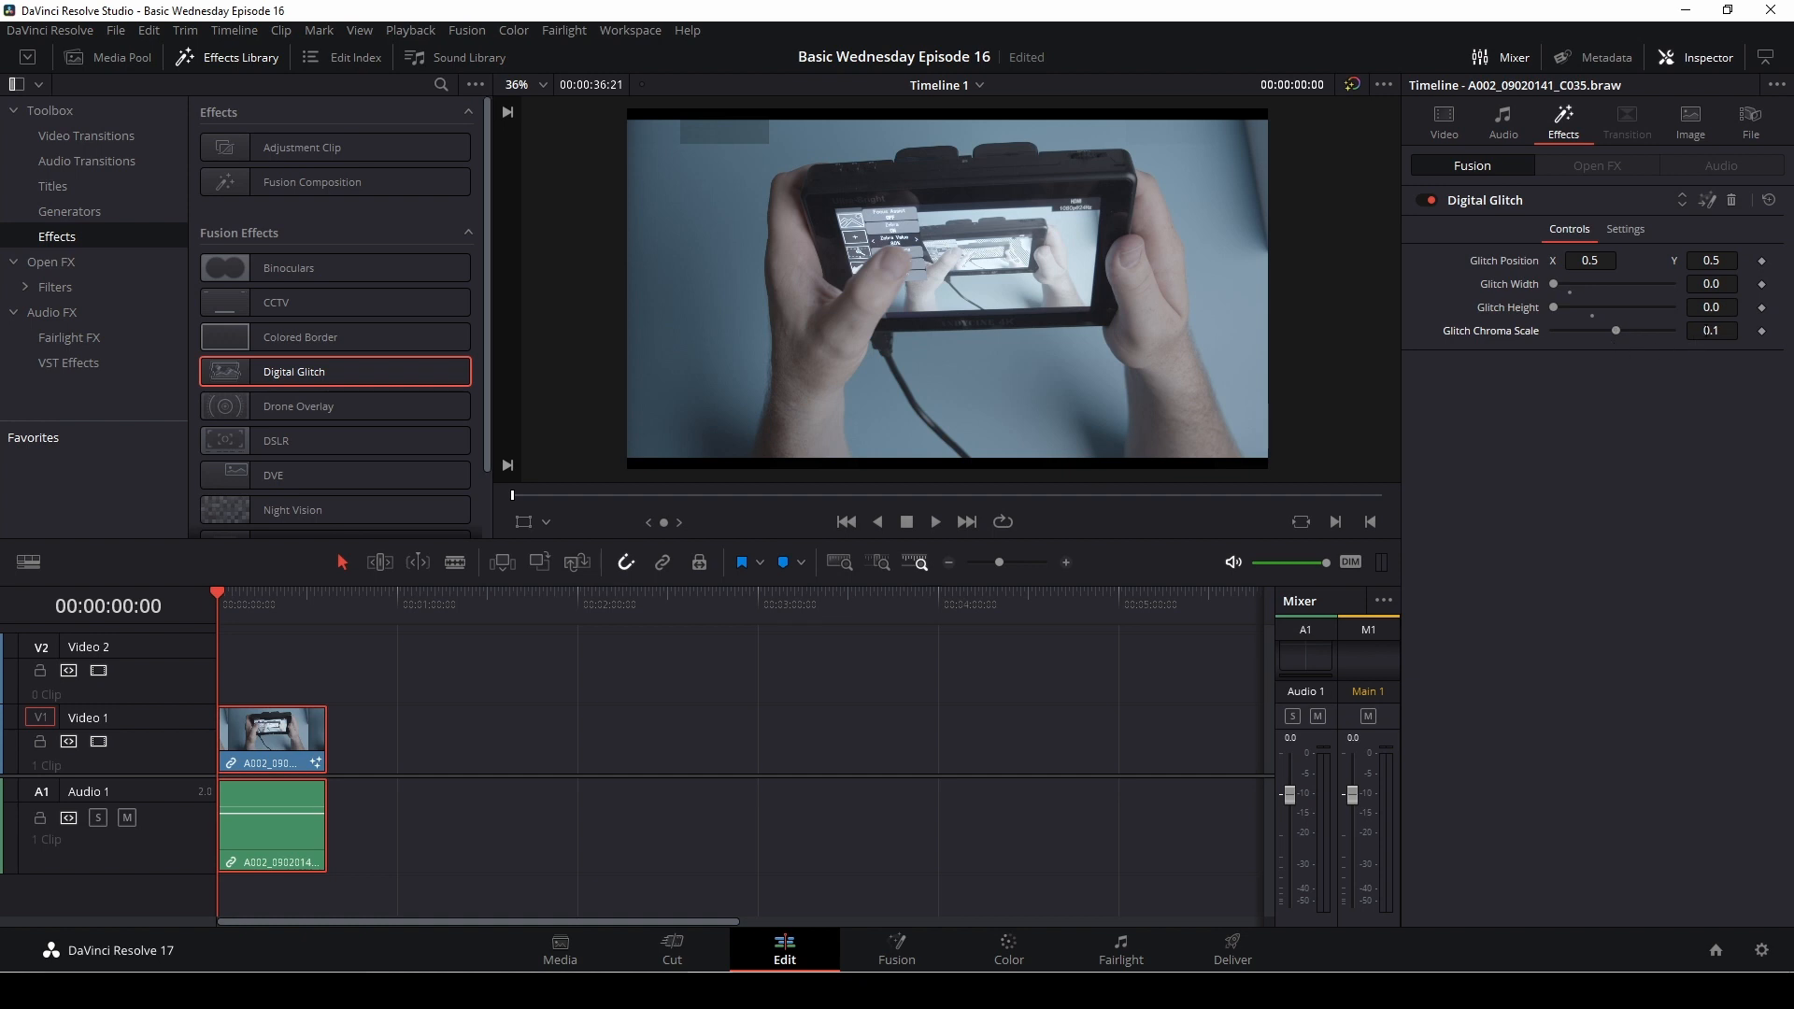
{"action": "left_click", "coordinate": [1711, 331]}
{"action": "key", "text": "BackSpace"}
{"action": "key", "text": "Return"}
Step: Add keyframes for Glitch Width, Glitch Height and Glitch Chroma Scale at the clip's first frame
{"action": "left_click", "coordinate": [1761, 285]}
{"action": "left_click", "coordinate": [1761, 307]}
{"action": "left_click", "coordinate": [1761, 331]}
Step: At 00:00:06:12, set Glitch Position X to 0.46, Glitch Width and Glitch Height to 1.25, and Glitch Chroma Scale to 0.89
{"action": "left_click_drag", "start_coordinate": [222, 600], "coordinate": [237, 596]}
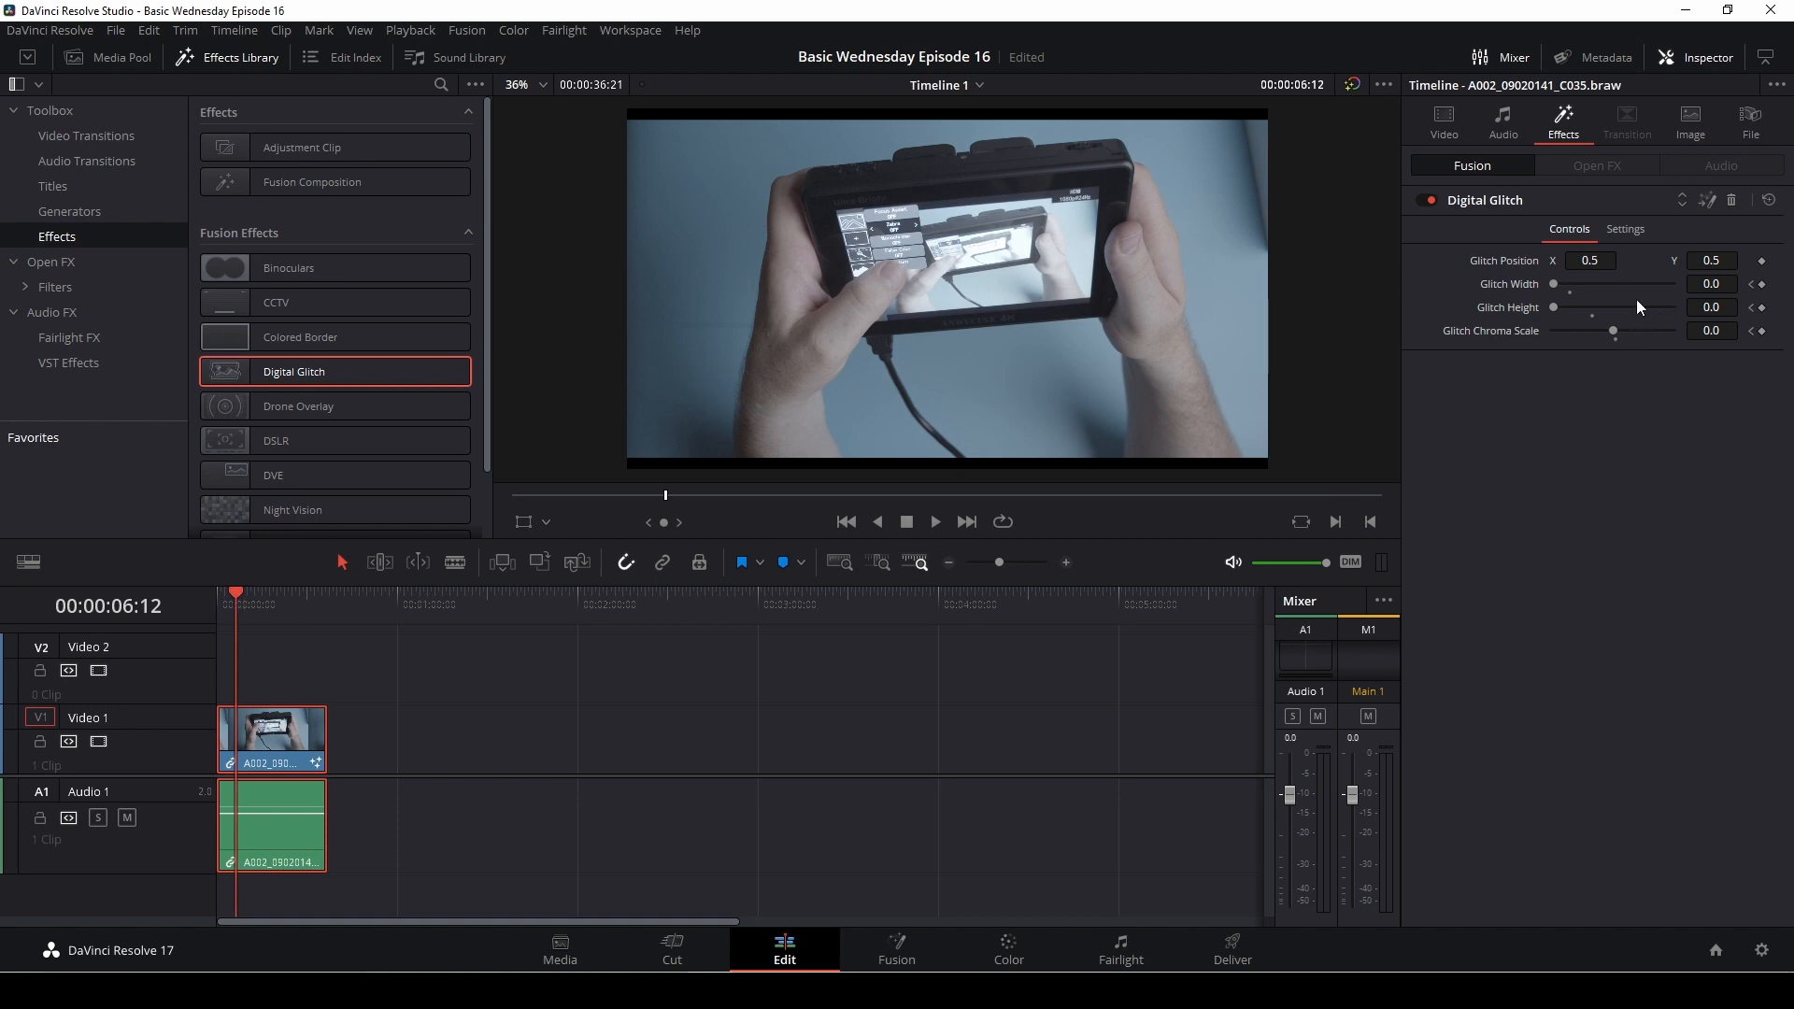
{"action": "left_click_drag", "start_coordinate": [1554, 285], "coordinate": [1617, 314]}
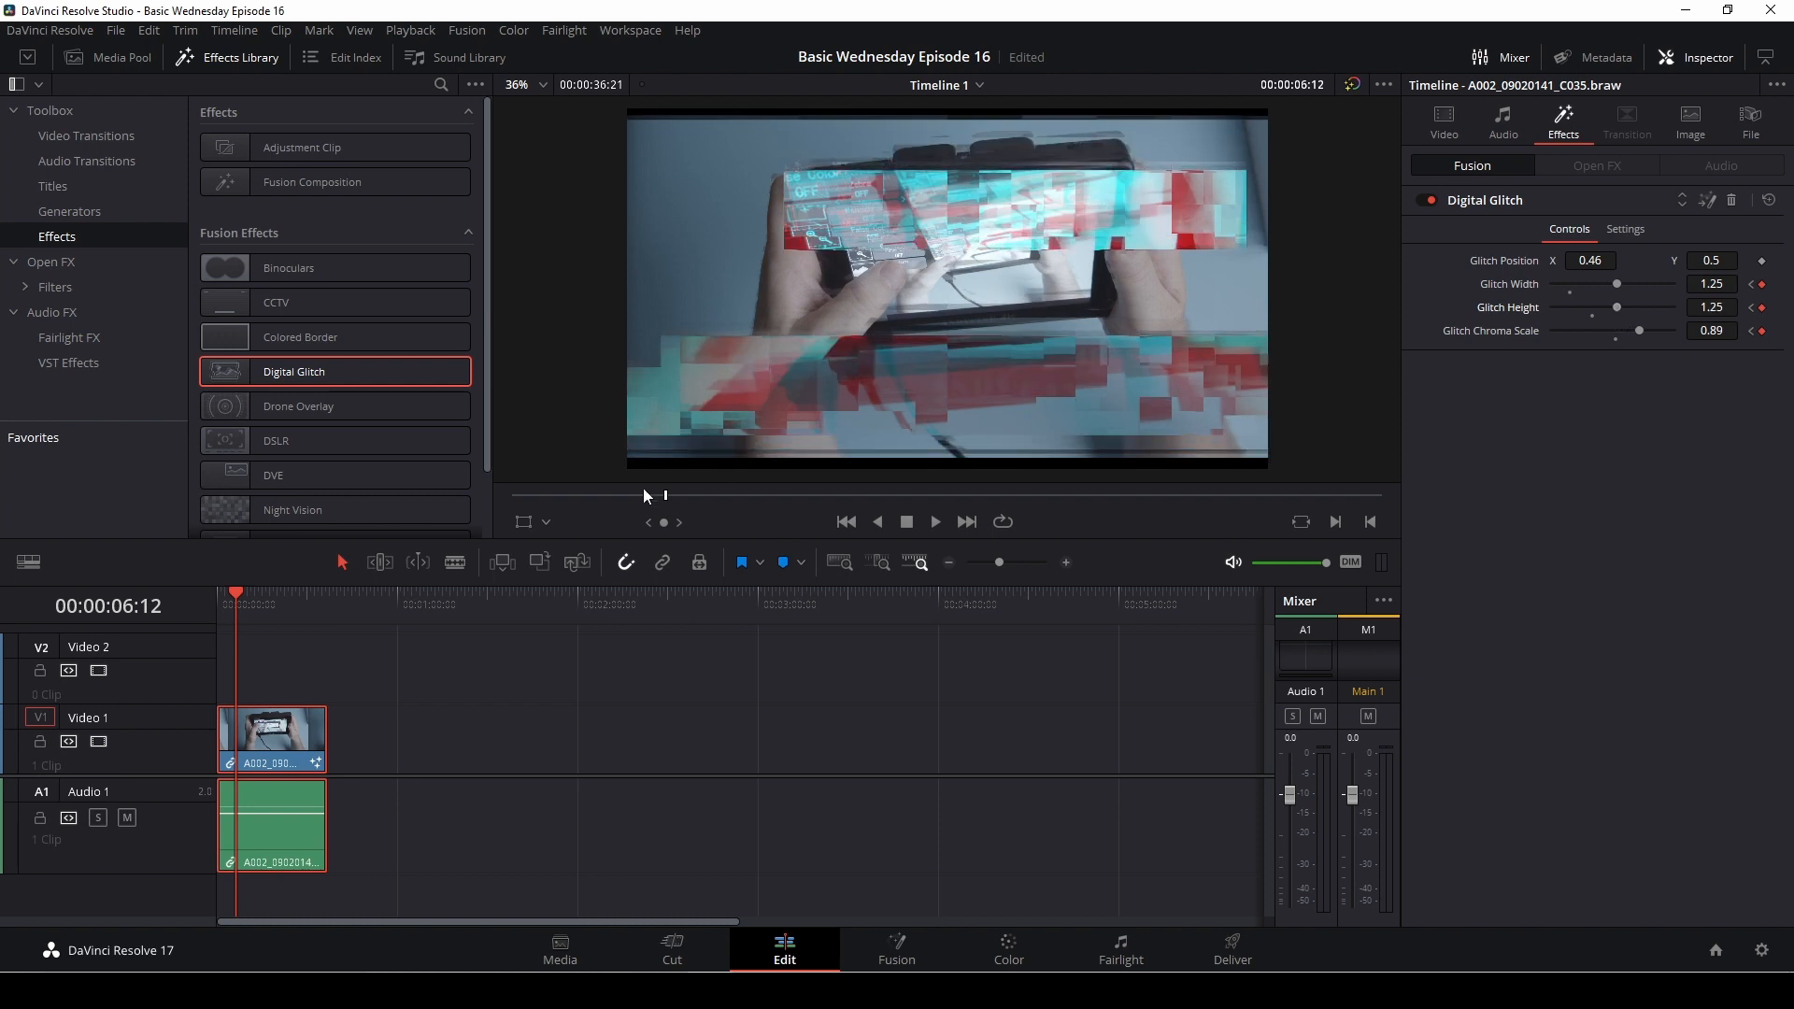
Step: Move the playhead to 00:00:10:21 and keyframe the Glitch Width at 0
{"action": "left_click_drag", "start_coordinate": [234, 596], "coordinate": [251, 597]}
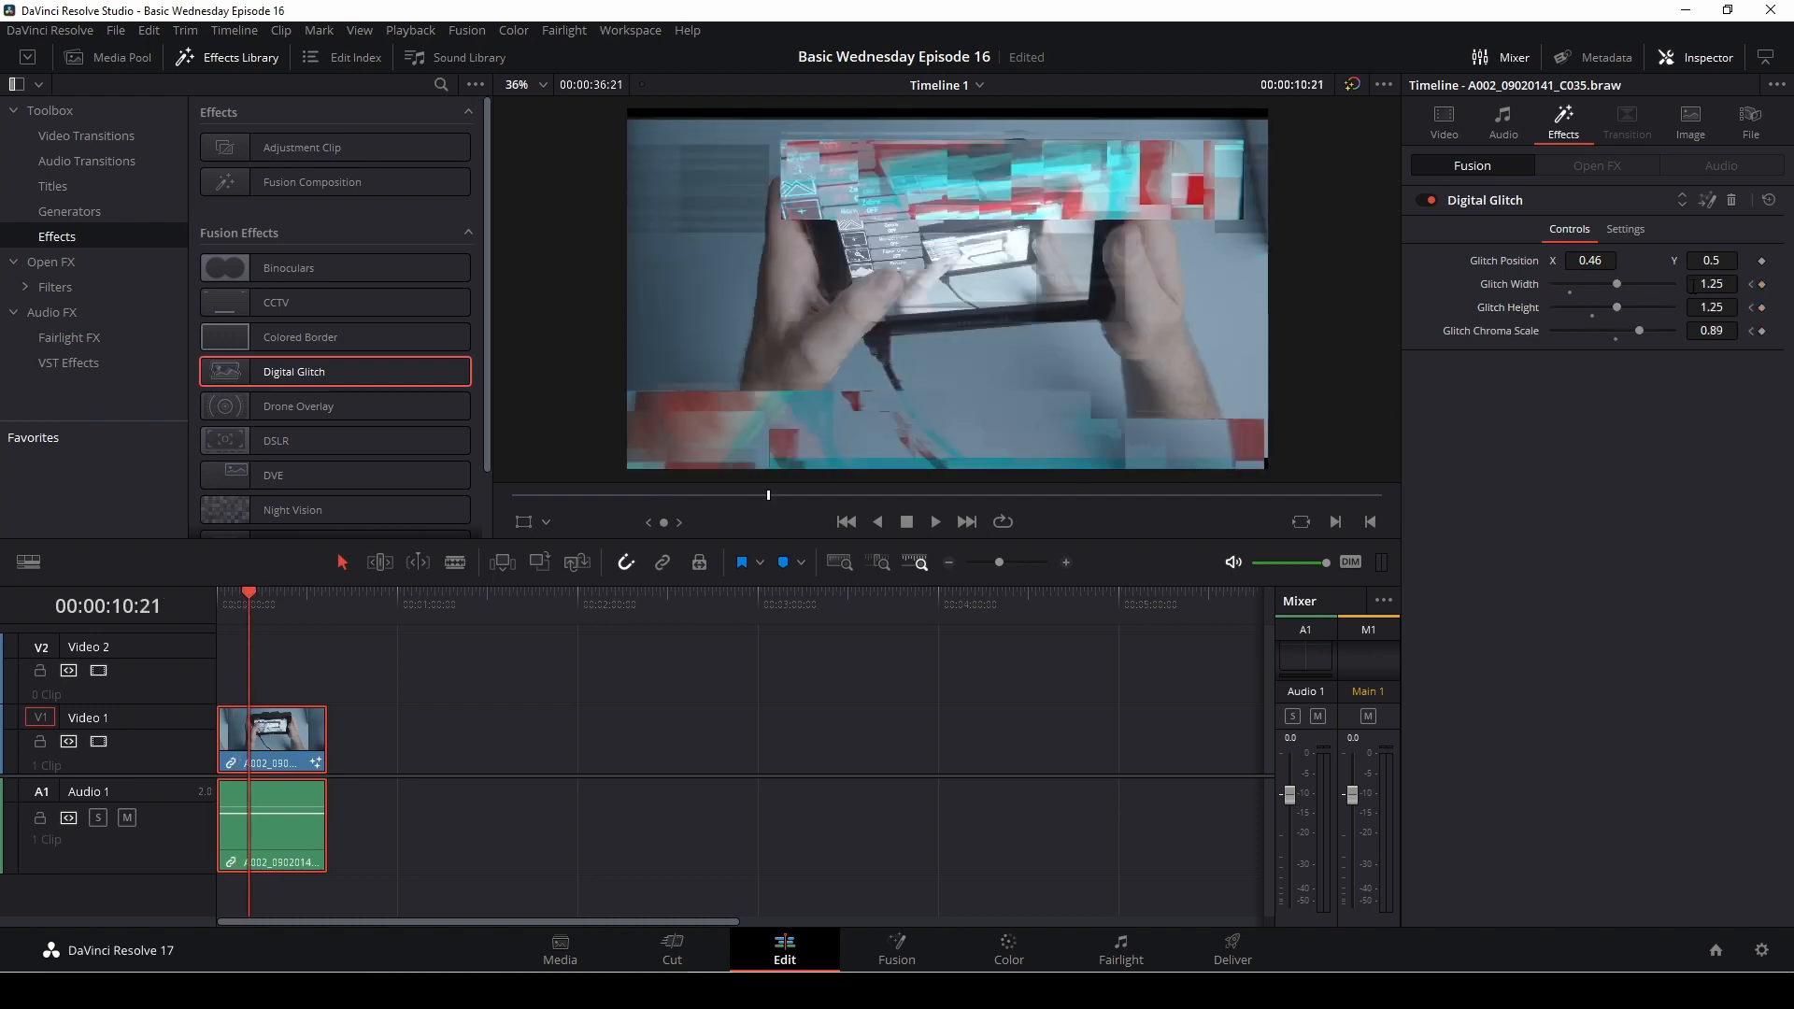
{"action": "left_click_drag", "start_coordinate": [1733, 284], "coordinate": [1730, 284]}
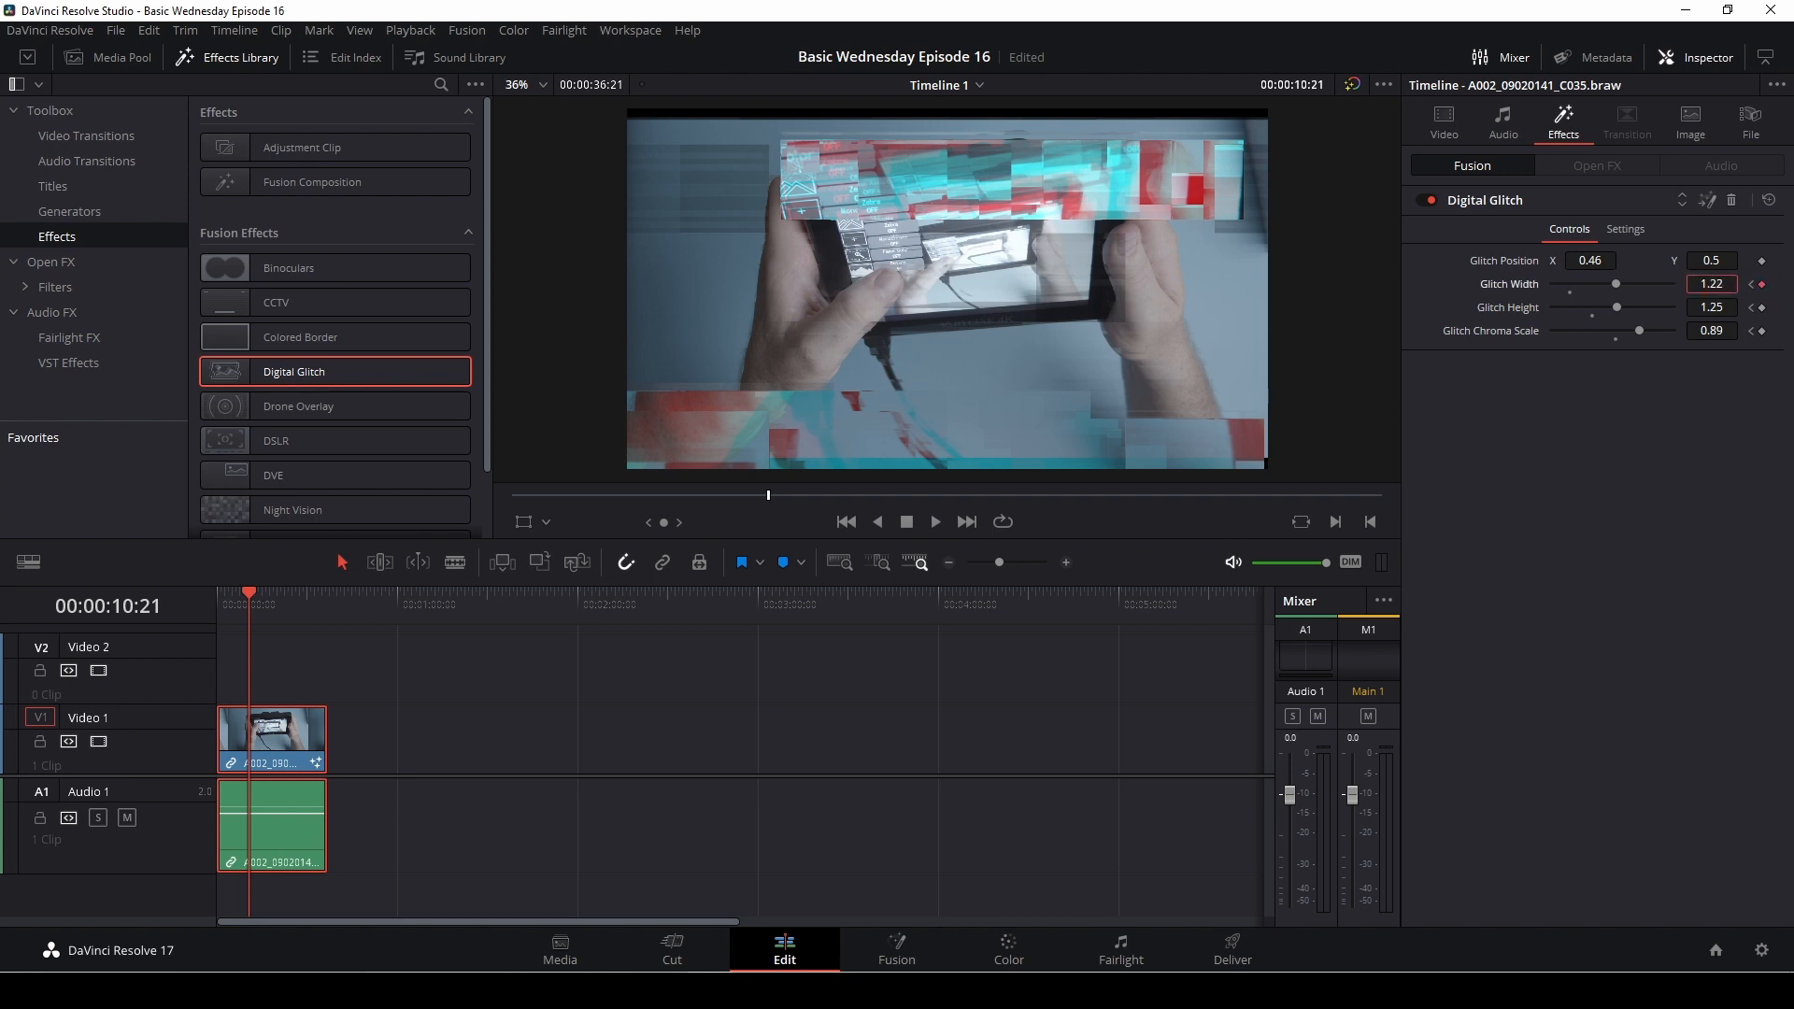
{"action": "left_click", "coordinate": [1730, 290]}
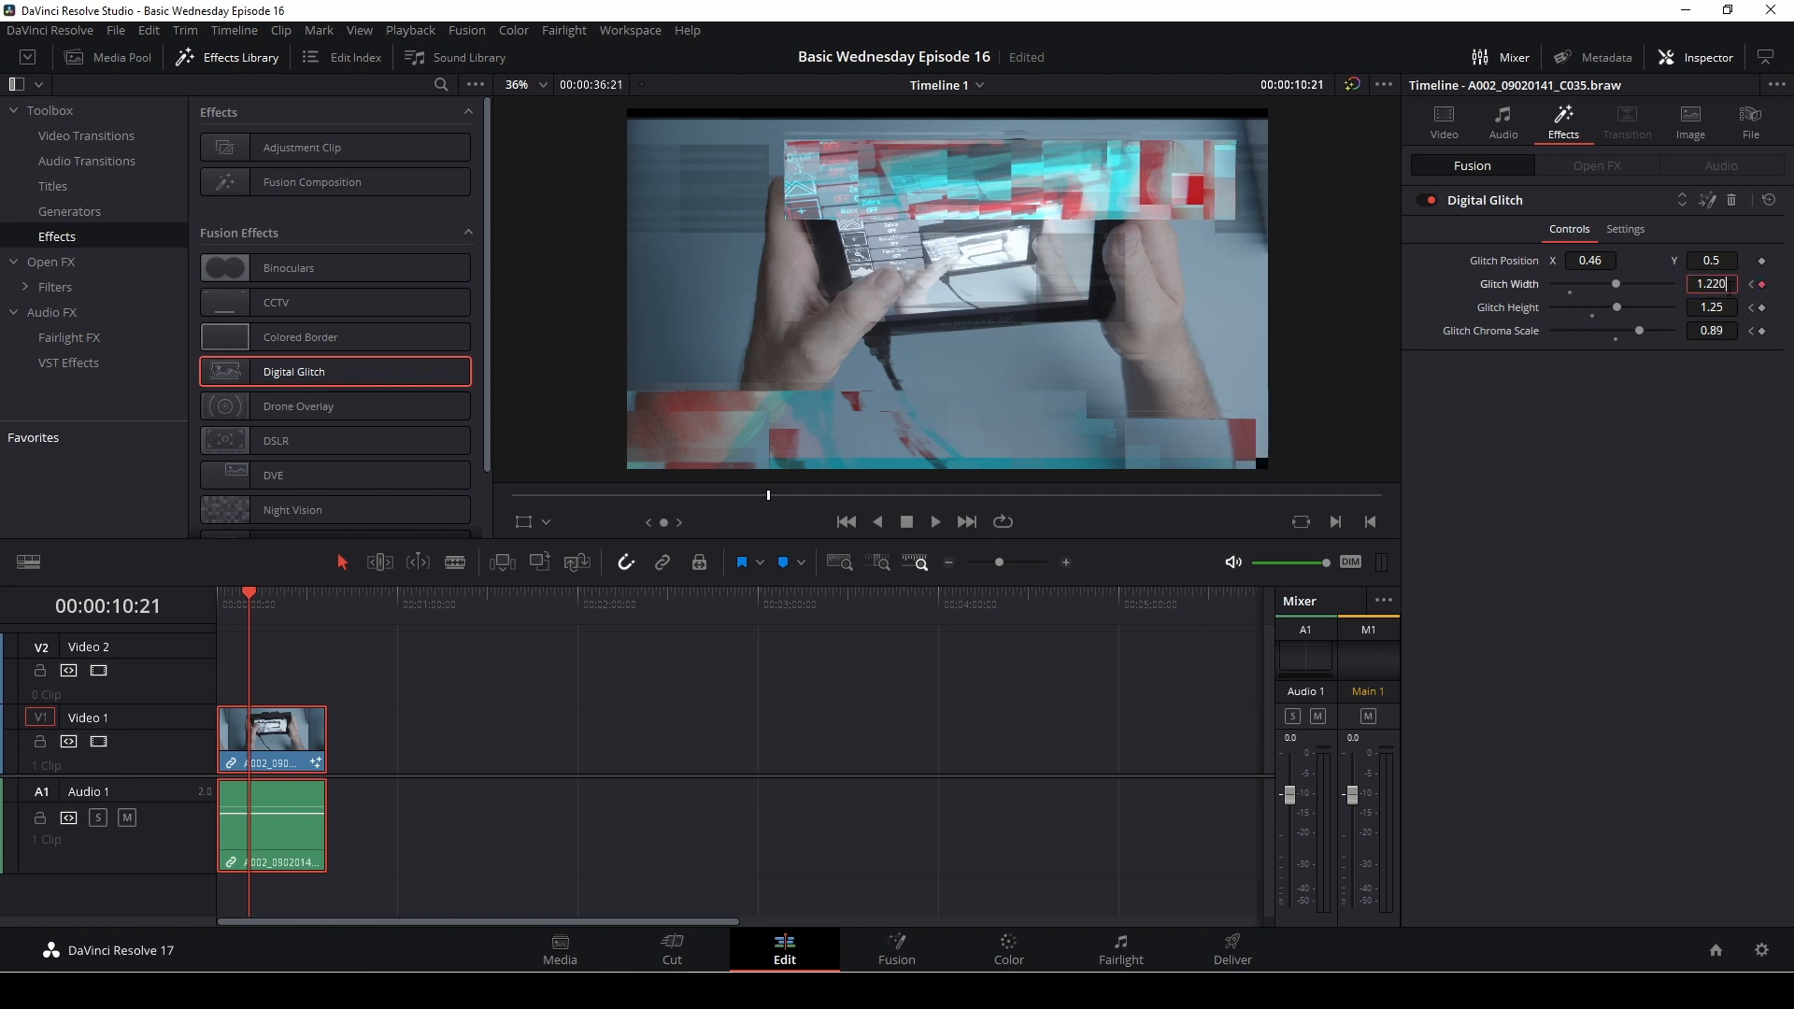
{"action": "key", "text": "BackSpace"}
{"action": "key", "text": "BackSpace"}
{"action": "key", "text": "BackSpace"}
{"action": "key", "text": "BackSpace"}
{"action": "key", "text": "BackSpace"}
{"action": "type", "text": "0"}
{"action": "key", "text": "Return"}
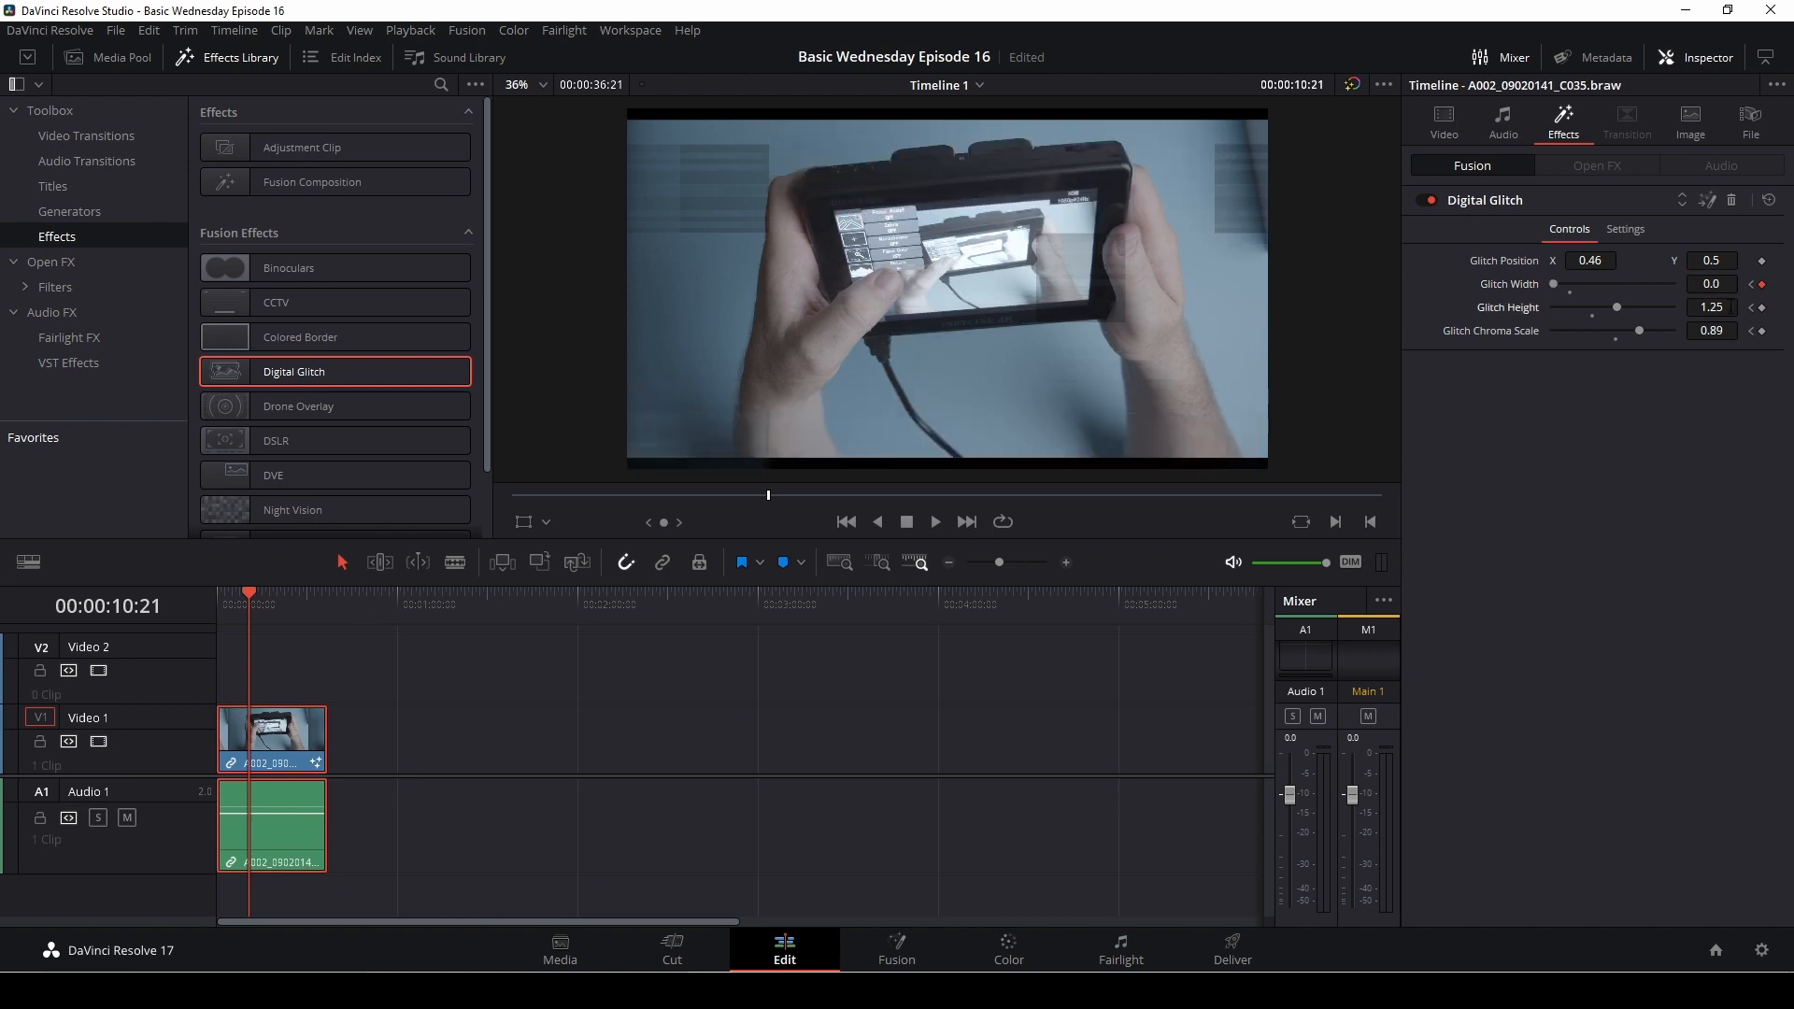
Step: At 00:00:10:21, set Digital Glitch's Glitch Height and Glitch Chroma Scale to 0.0 as keyframes
{"action": "left_click_drag", "start_coordinate": [1711, 308], "coordinate": [1706, 308]}
{"action": "left_click", "coordinate": [1711, 307]}
{"action": "type", "text": "0"}
{"action": "left_click", "coordinate": [1727, 332]}
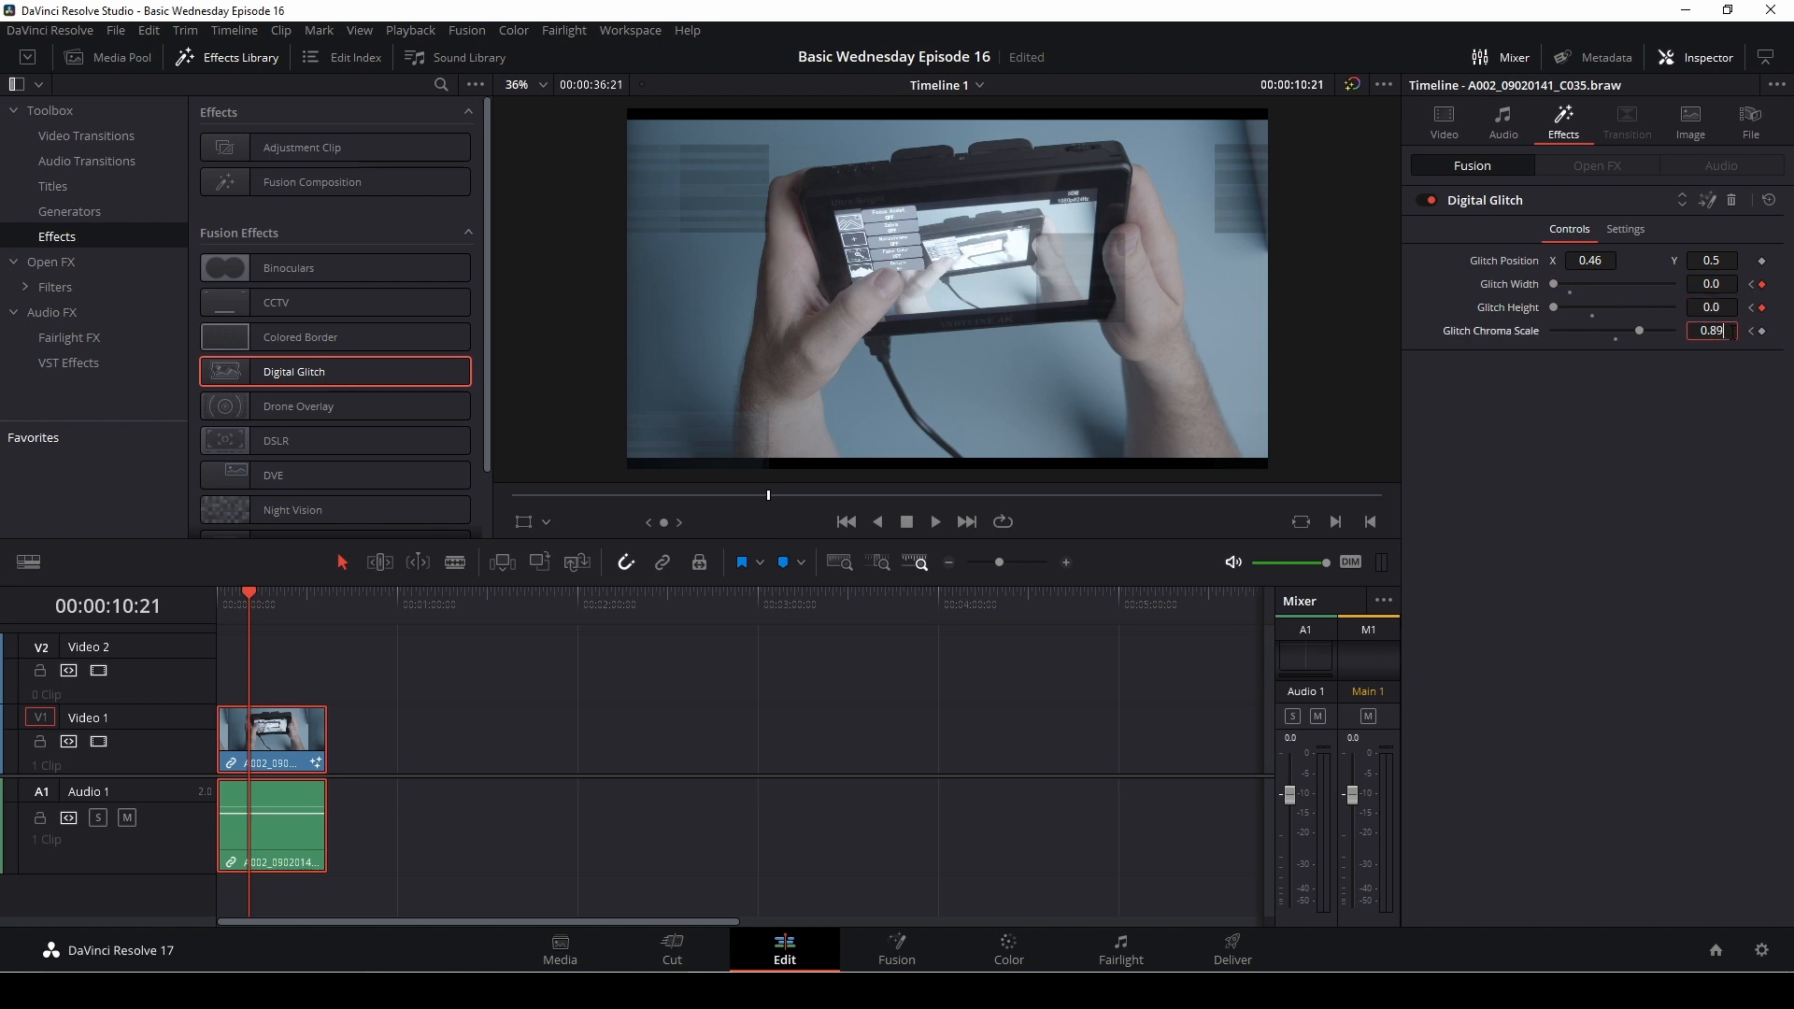
{"action": "double_click", "coordinate": [1721, 331]}
{"action": "type", "text": "0"}
{"action": "key", "text": "Return"}
Step: Play the clip full screen from the start of the timeline to review the animated glitch, and return to the editing view
{"action": "left_click", "coordinate": [220, 598]}
{"action": "key", "text": "p"}
{"action": "key", "text": "space"}
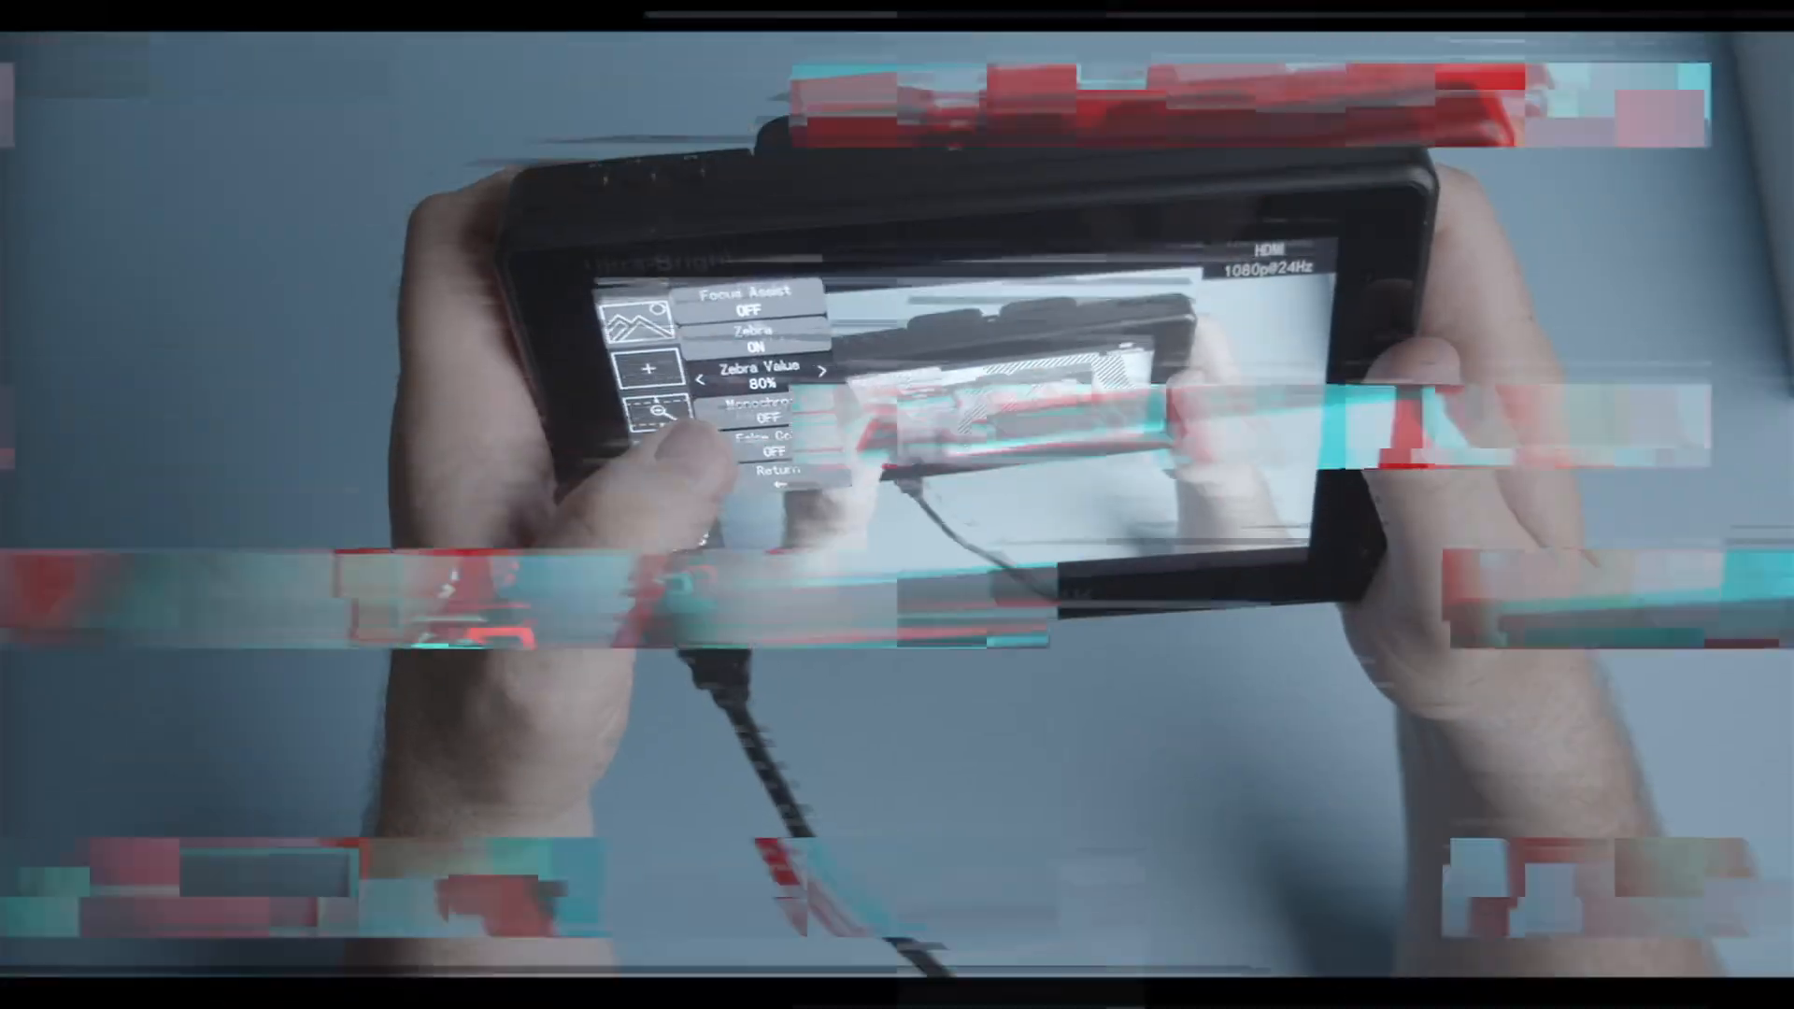
{"action": "key", "text": "space"}
{"action": "key", "text": "p"}
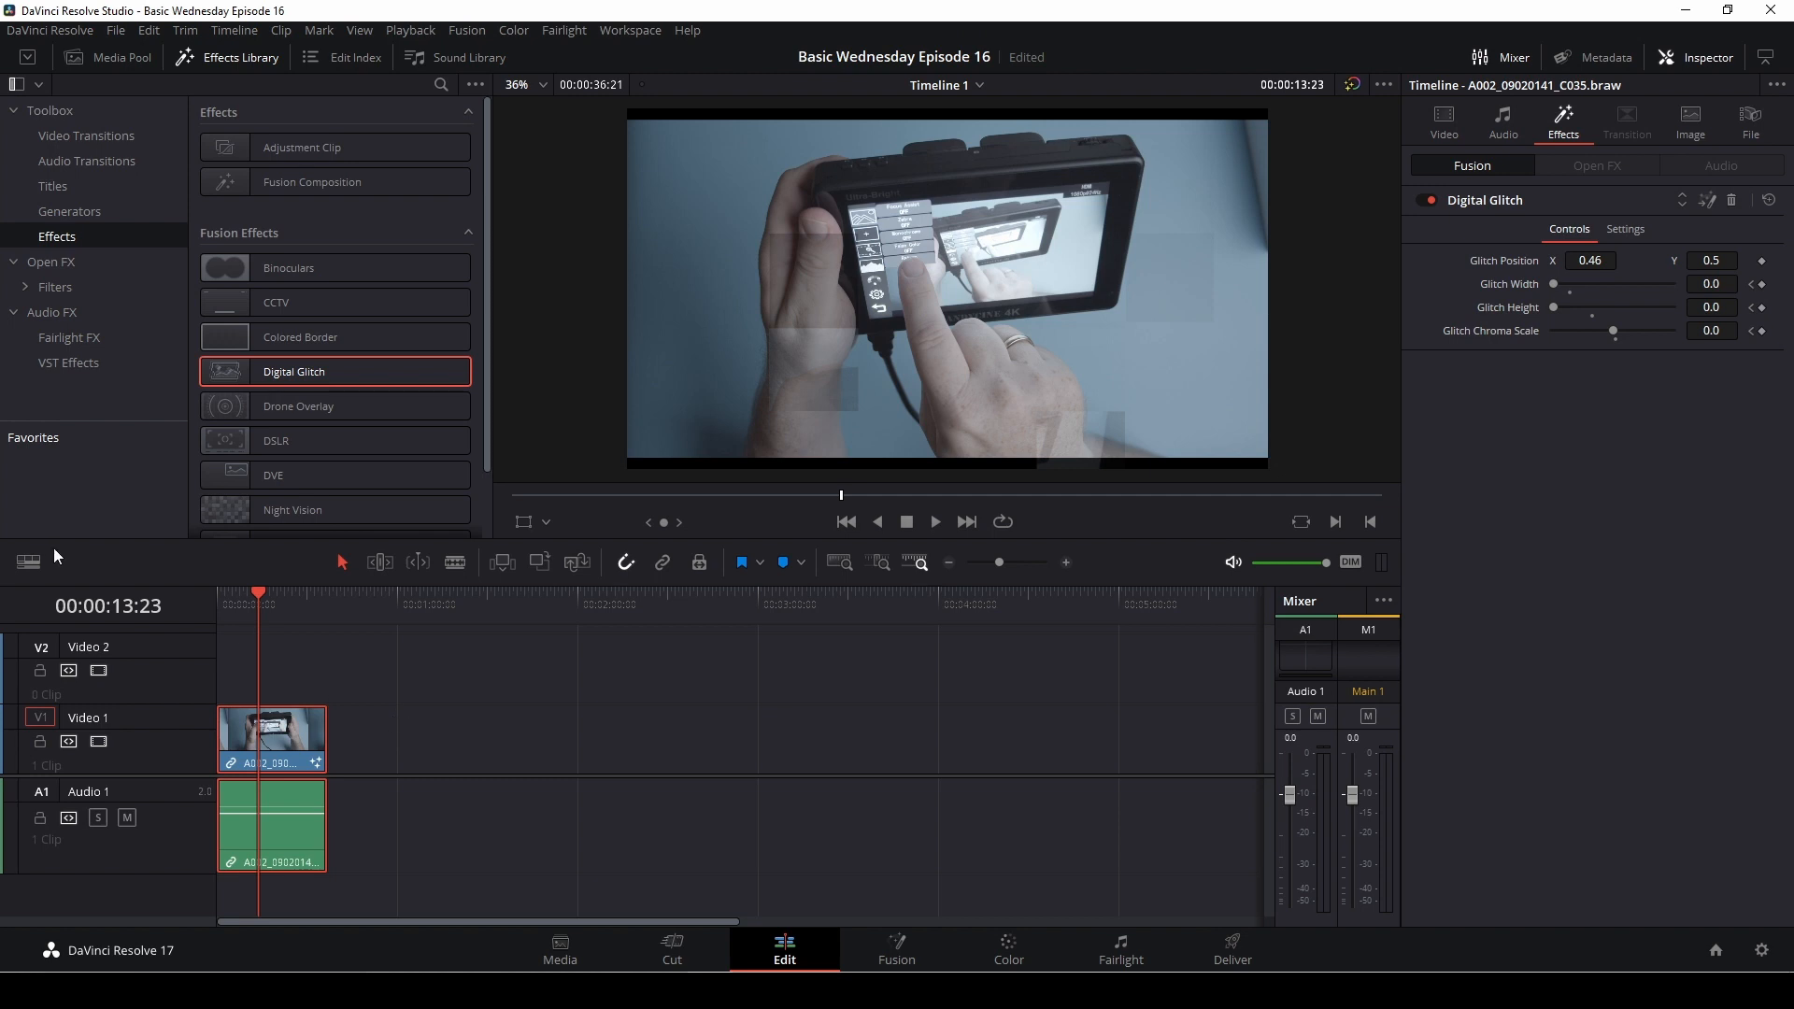
Step: Place the clip 3007_08051456_C007.braw on Video 1 with a gap after the first clip, and move the playhead into it
{"action": "left_click", "coordinate": [125, 56]}
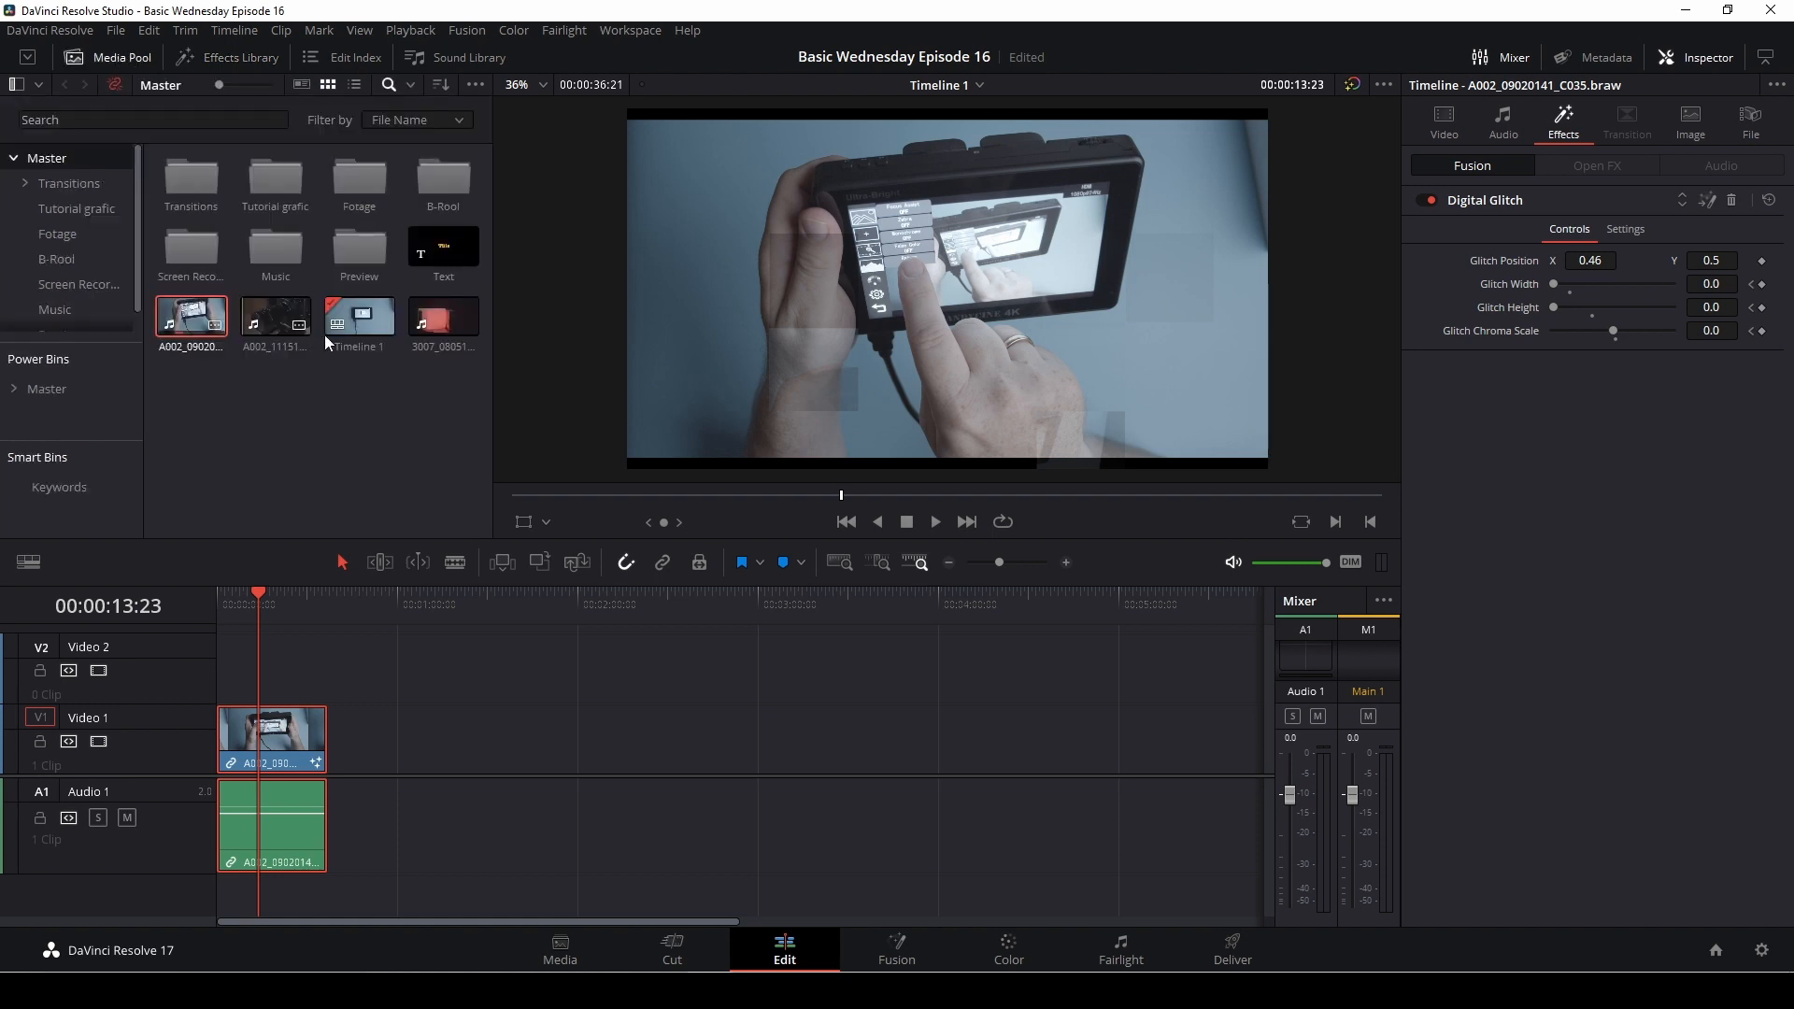
{"action": "left_click_drag", "start_coordinate": [450, 322], "coordinate": [486, 729]}
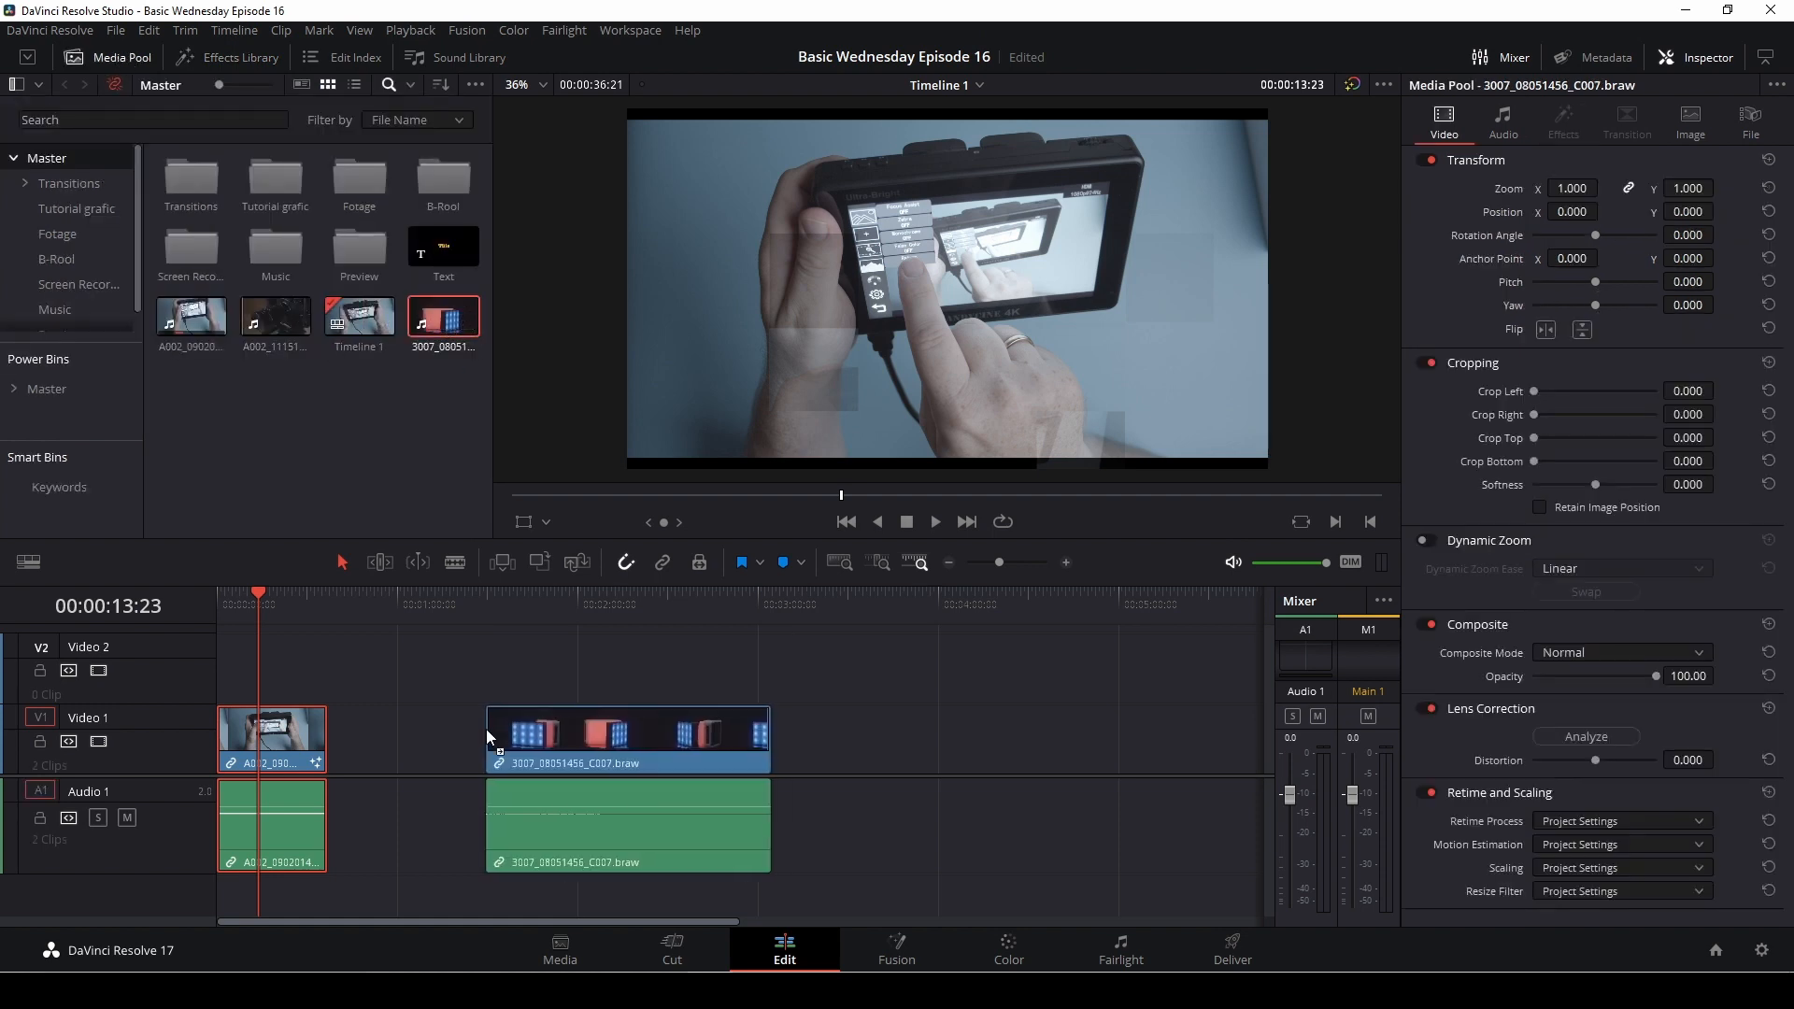
{"action": "left_click", "coordinate": [520, 603]}
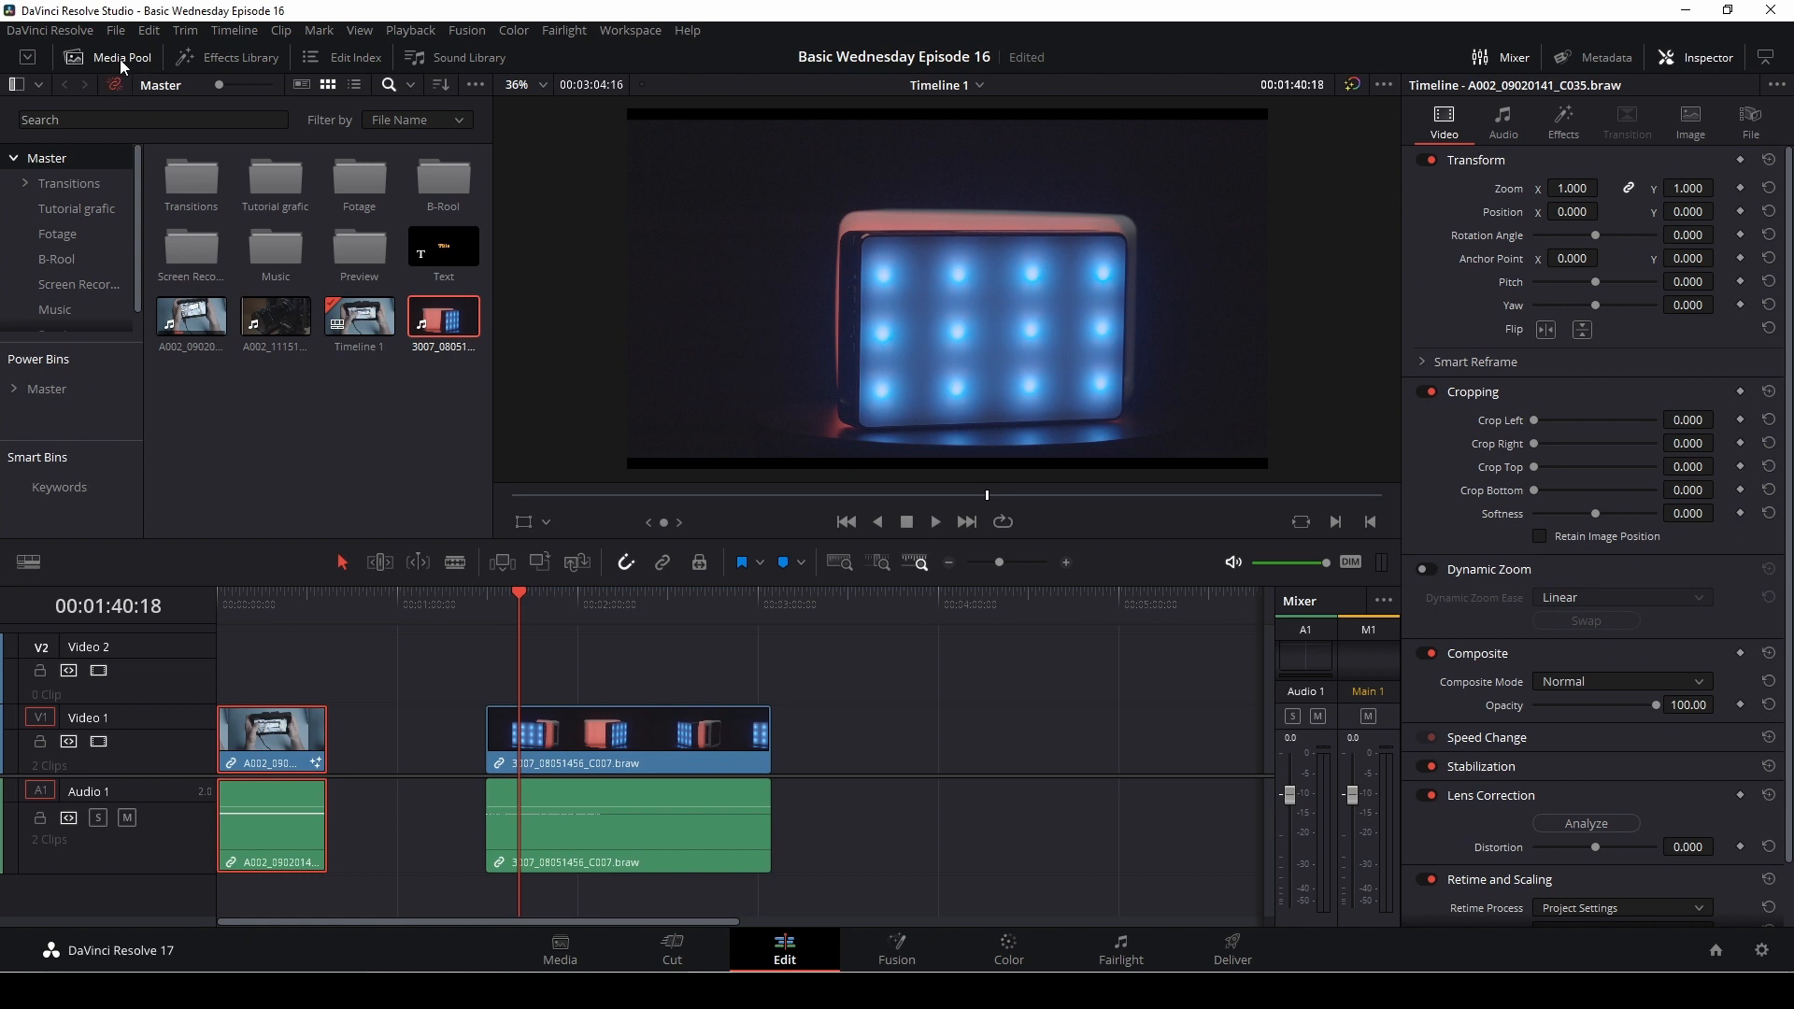
Step: With the playhead at 00:01:51:00, apply the DSLR effect to the second clip and show the effect's settings
{"action": "left_click", "coordinate": [119, 59]}
{"action": "left_click", "coordinate": [225, 58]}
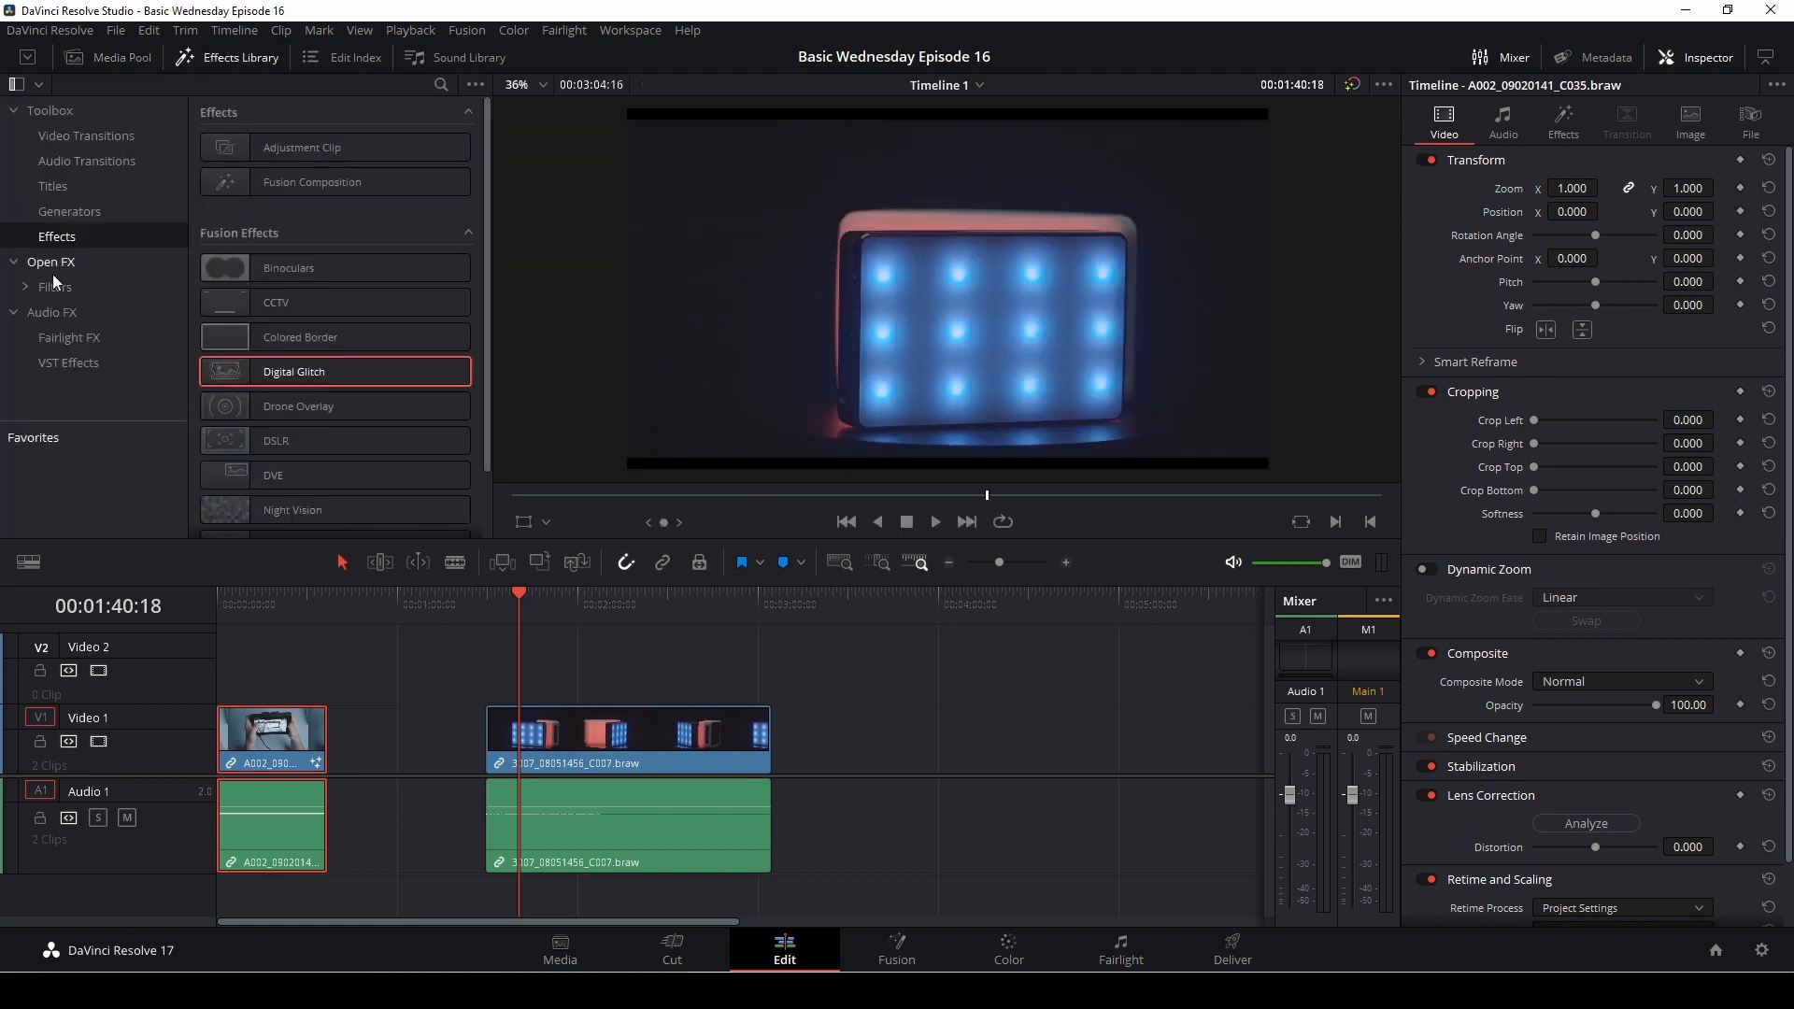
{"action": "left_click", "coordinate": [304, 407]}
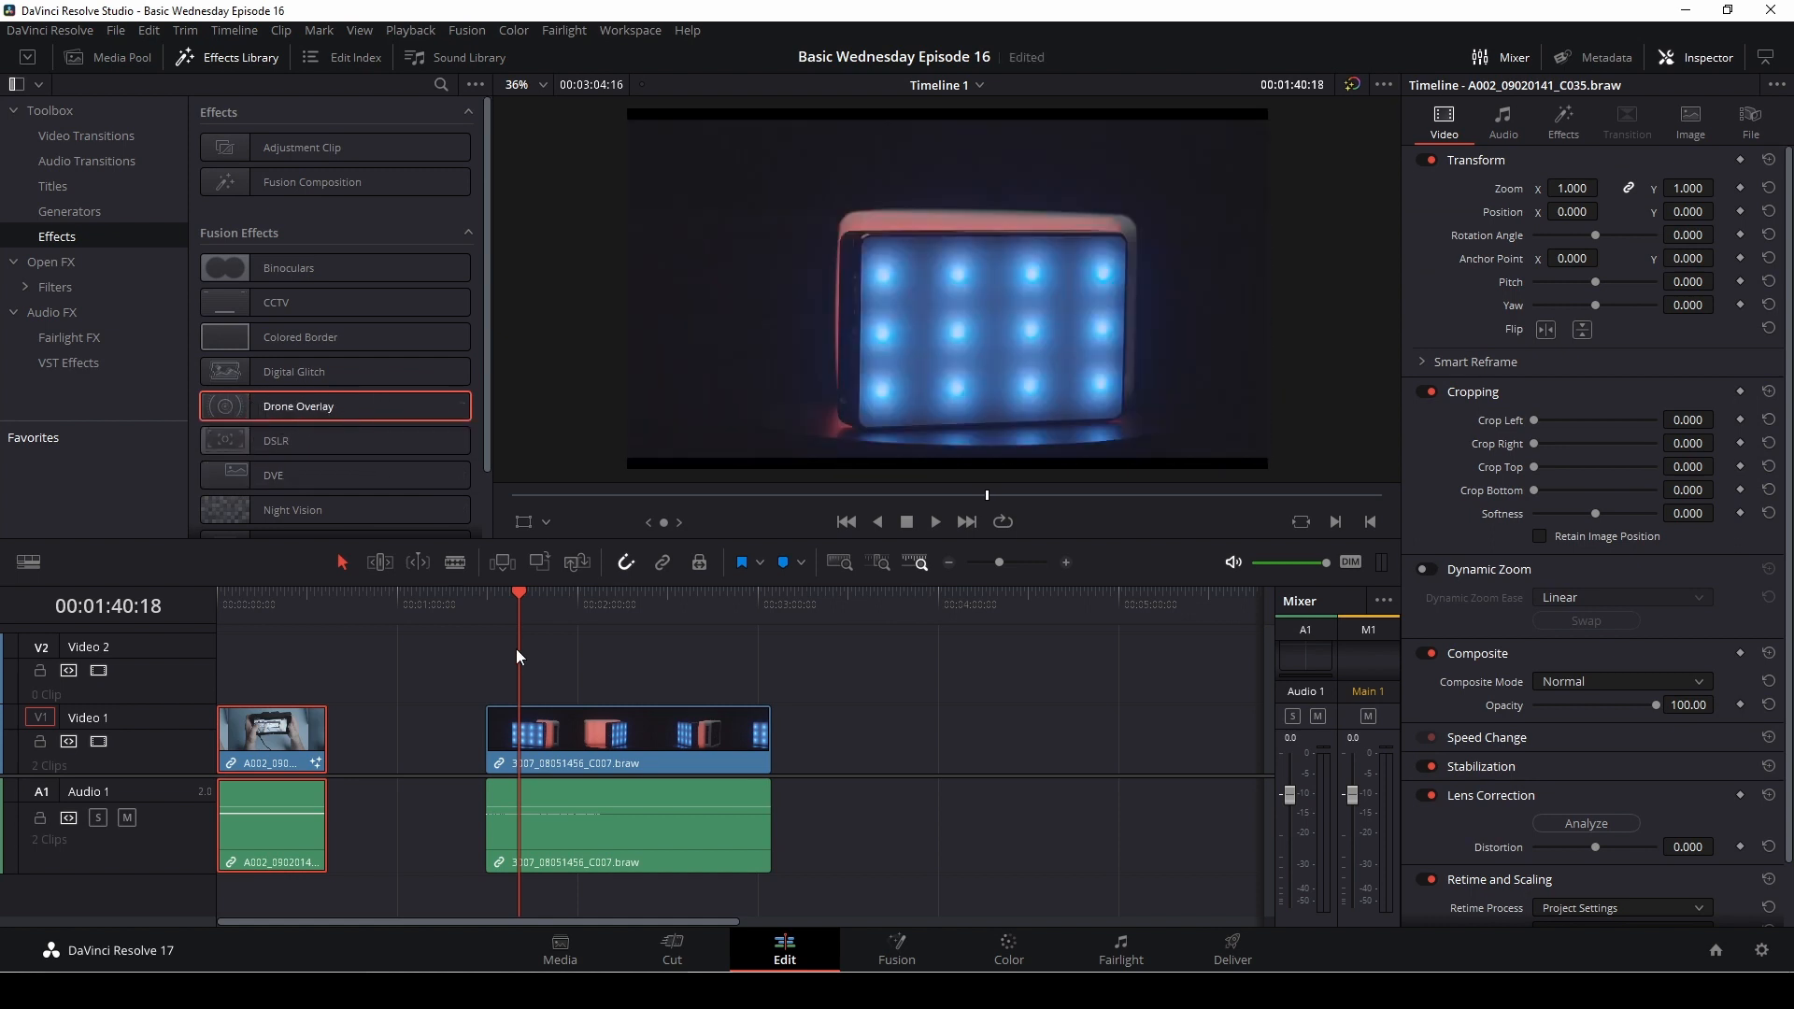
{"action": "left_click_drag", "start_coordinate": [536, 614], "coordinate": [551, 617]}
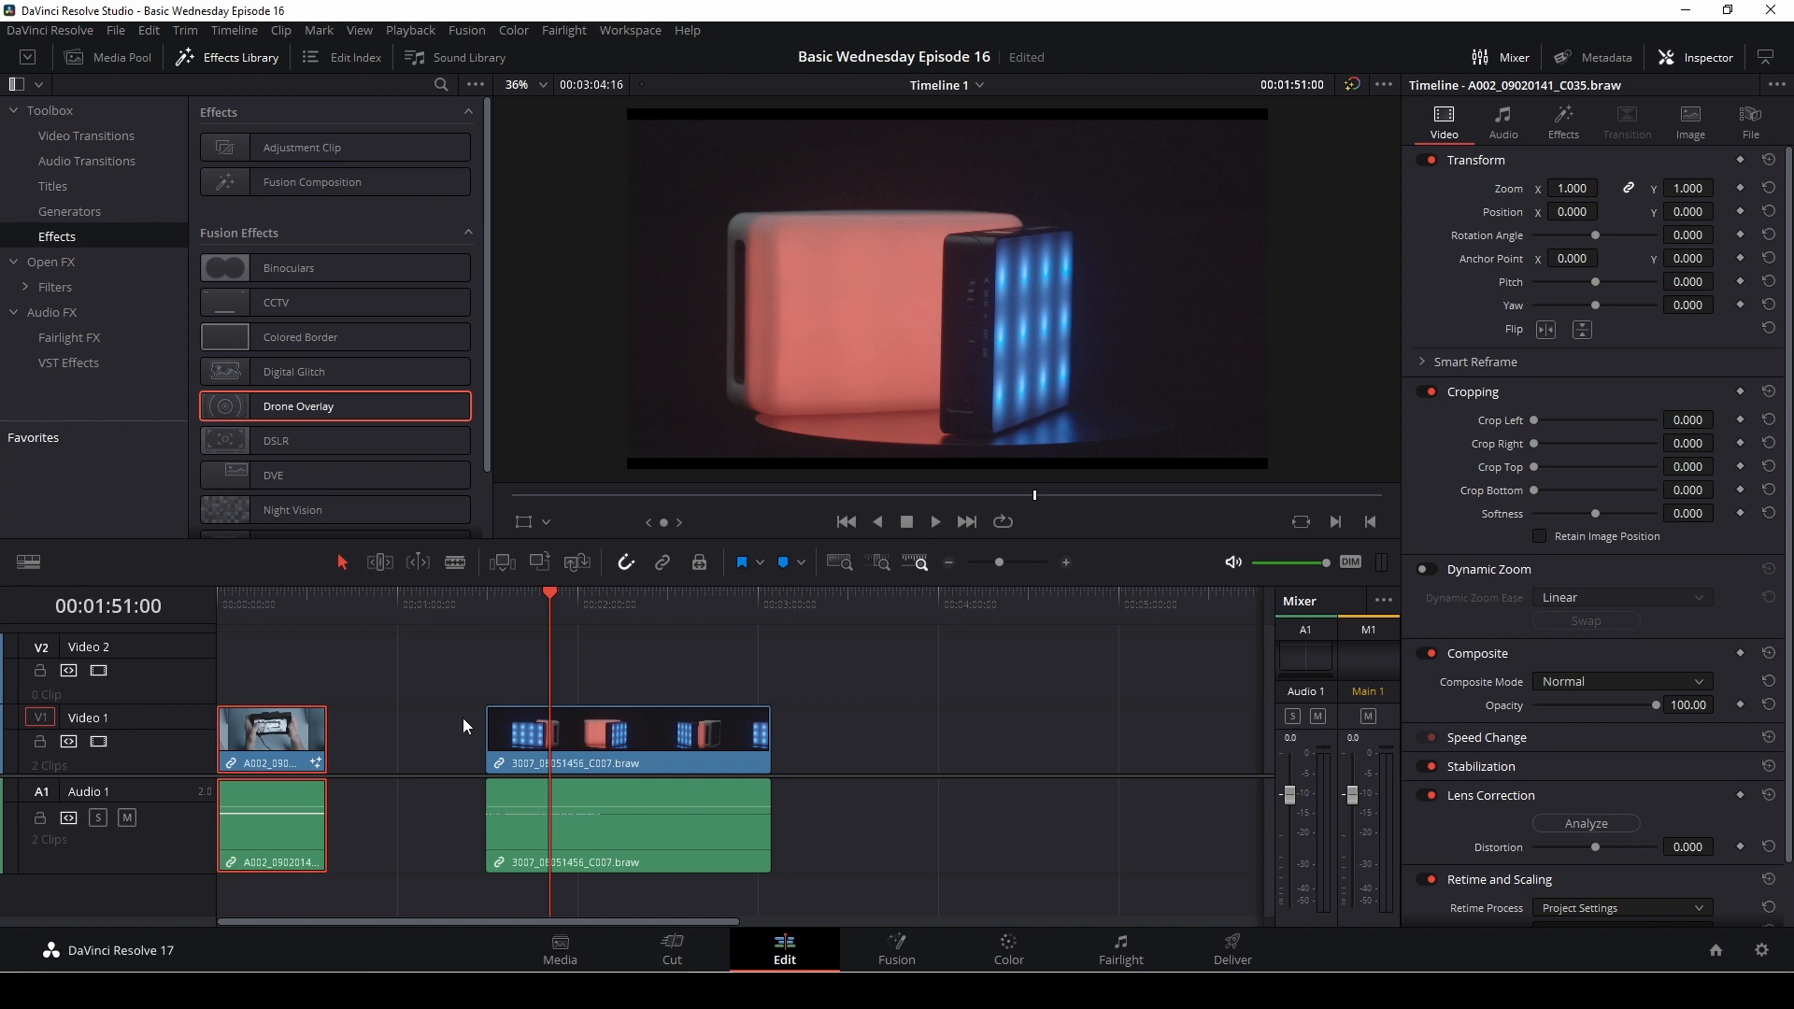
{"action": "left_click", "coordinate": [520, 748]}
{"action": "left_click", "coordinate": [265, 443]}
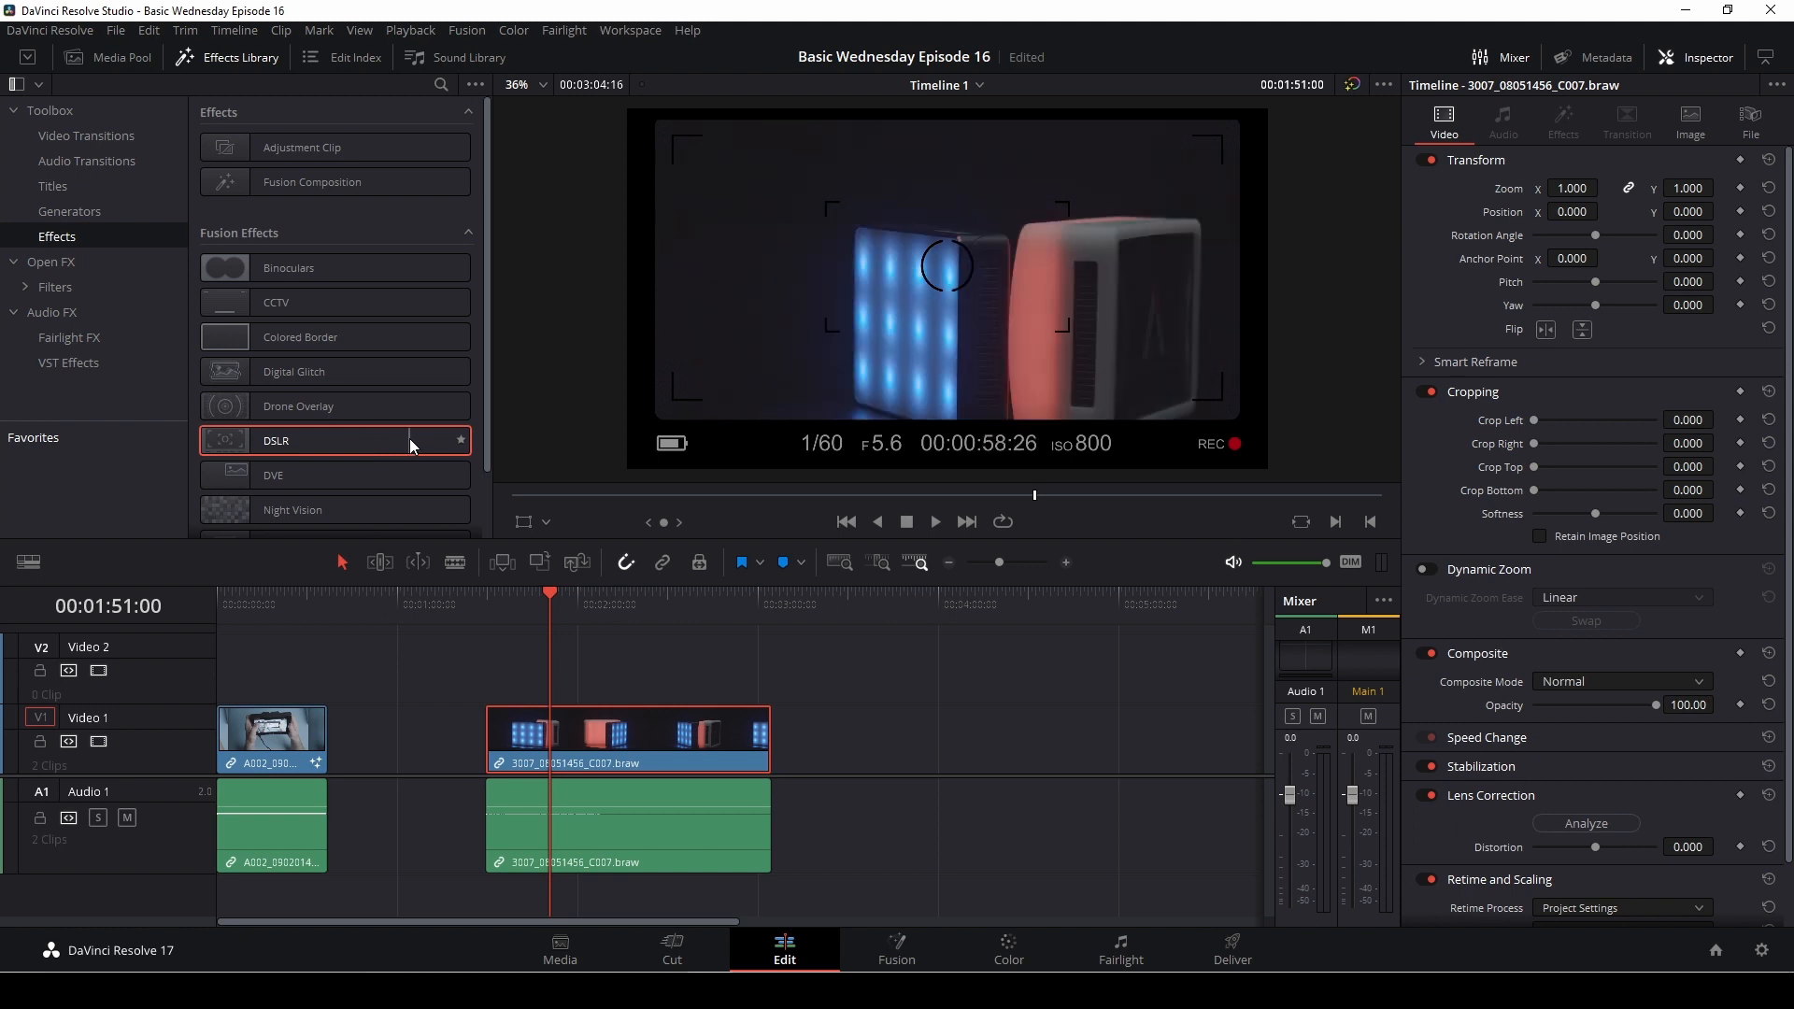
{"action": "left_click_drag", "start_coordinate": [412, 441], "coordinate": [528, 735]}
{"action": "left_click", "coordinate": [1564, 119]}
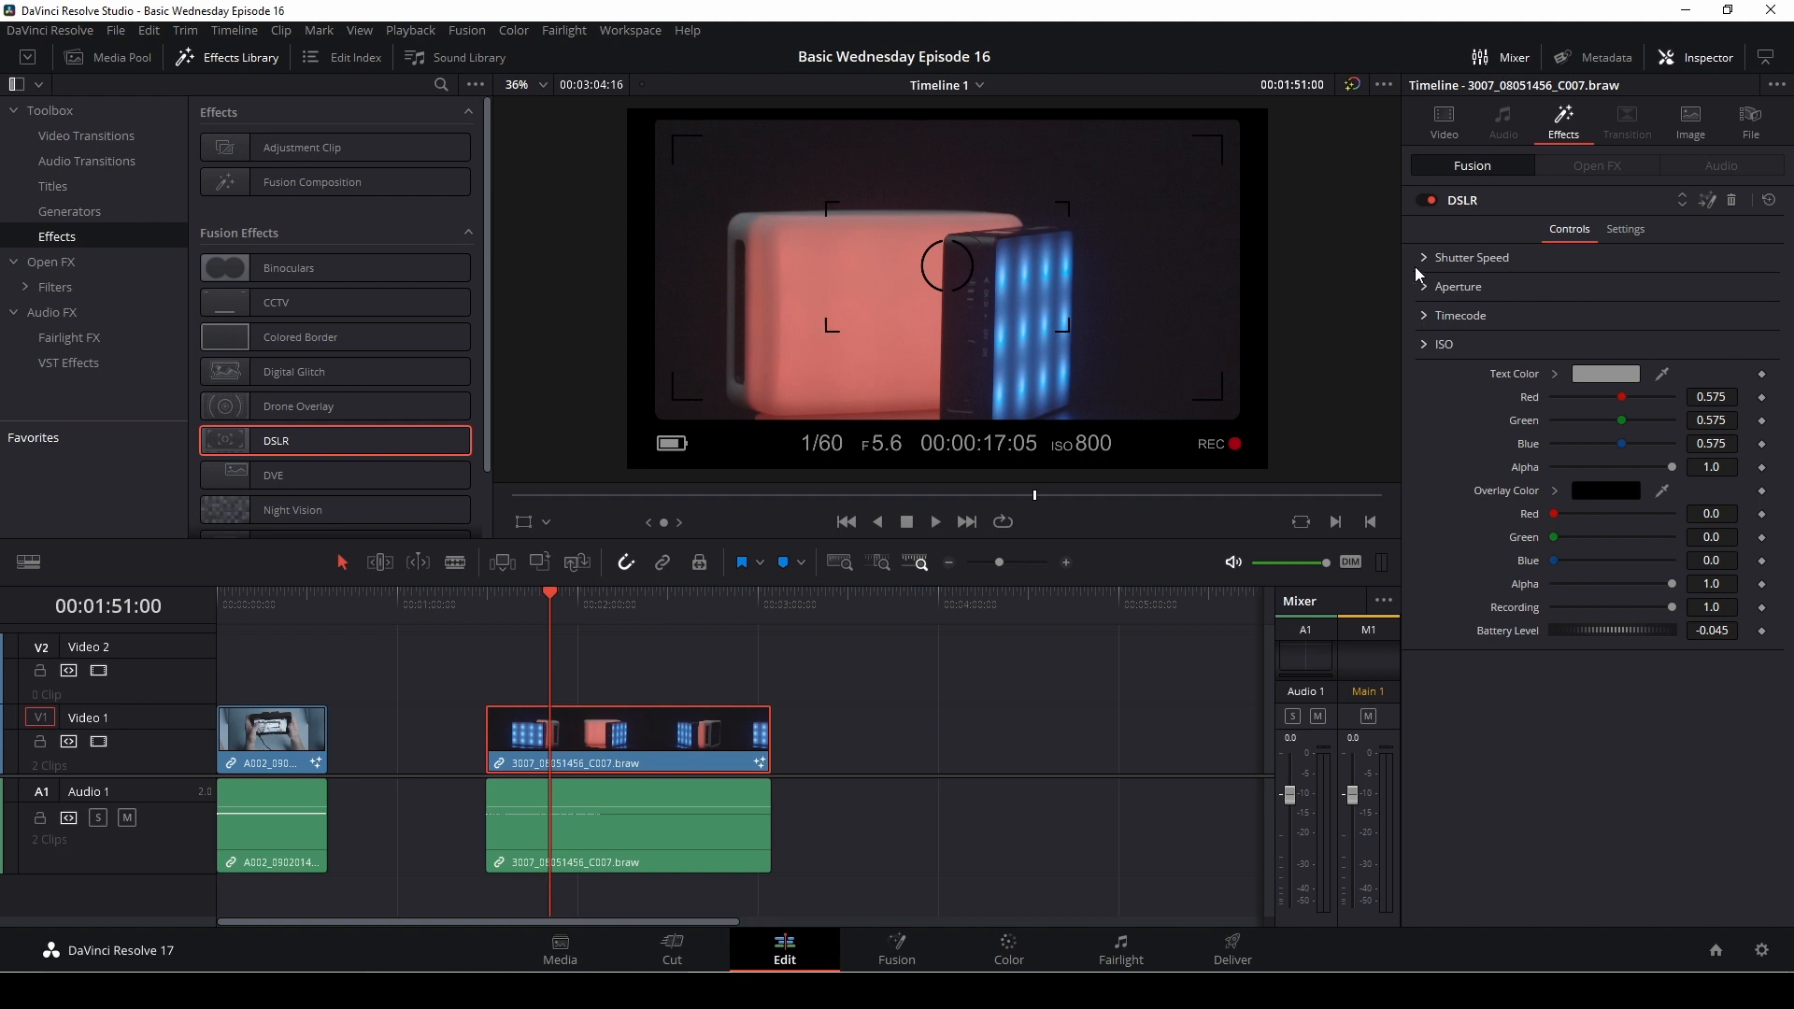
Step: Change the ISO text of the DSLR overlay to 200
{"action": "left_click", "coordinate": [1422, 346]}
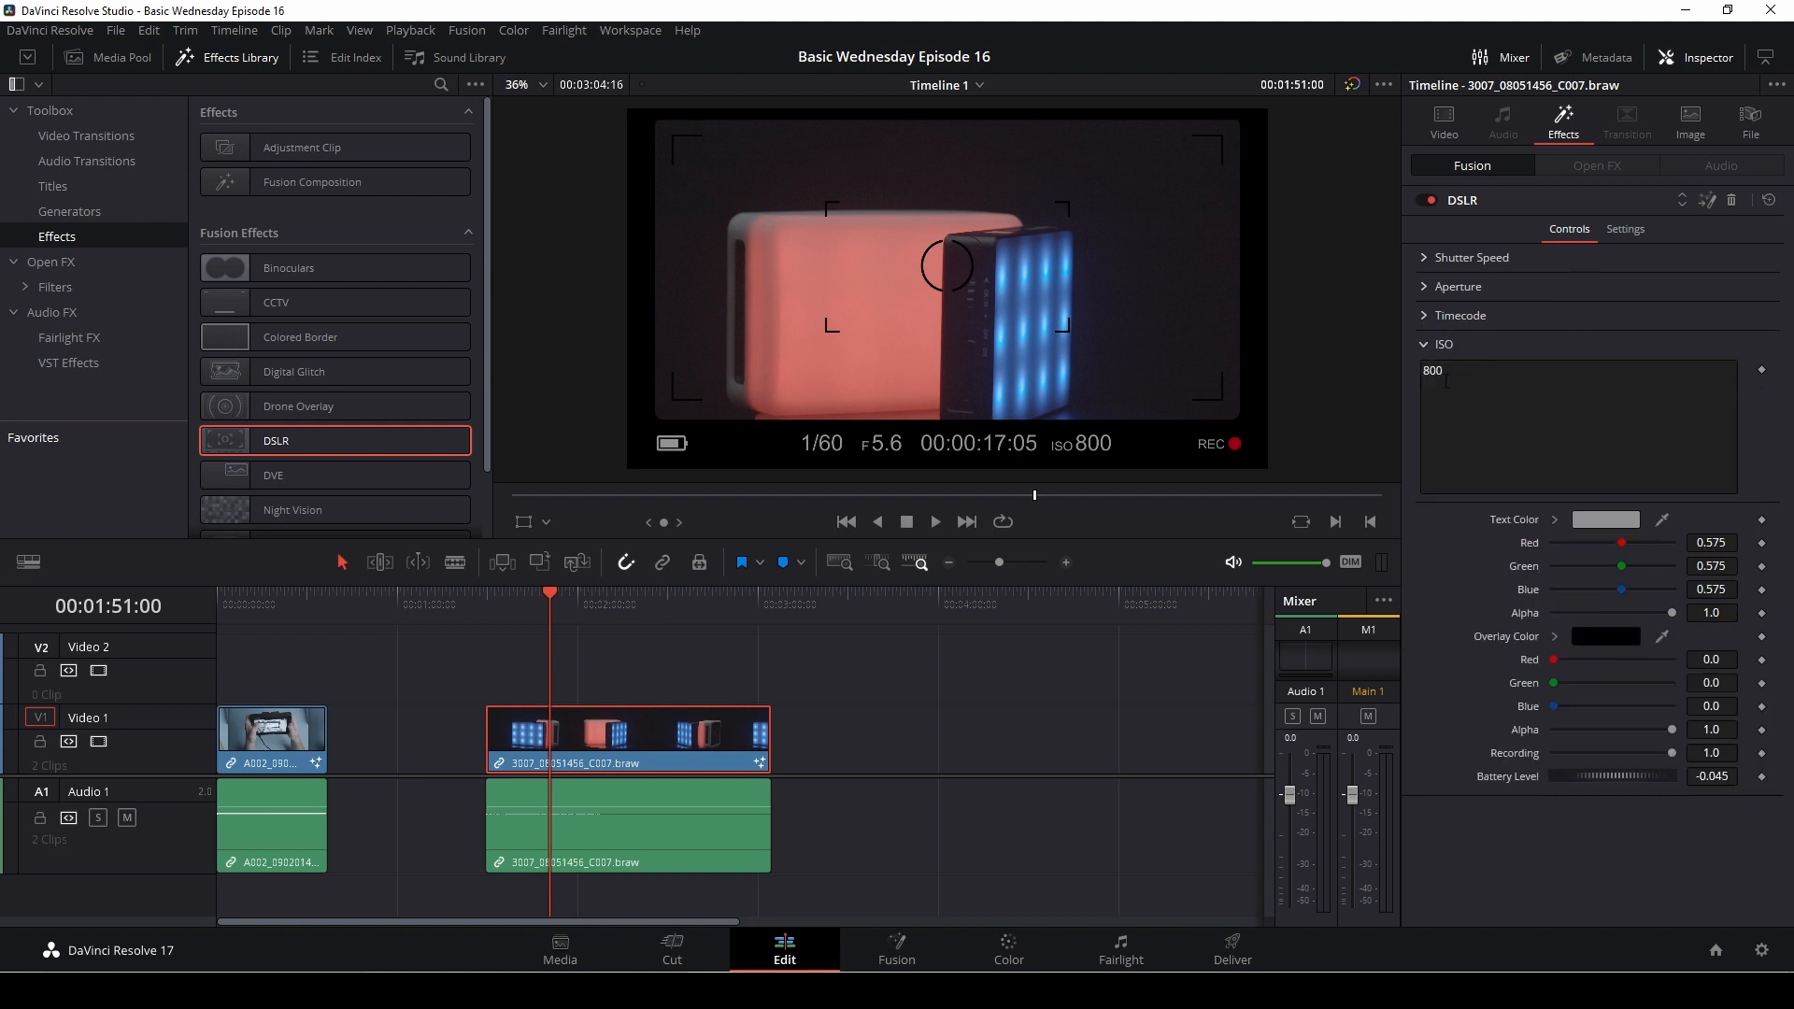
{"action": "left_click", "coordinate": [1468, 376]}
{"action": "key", "text": "ctrl+a"}
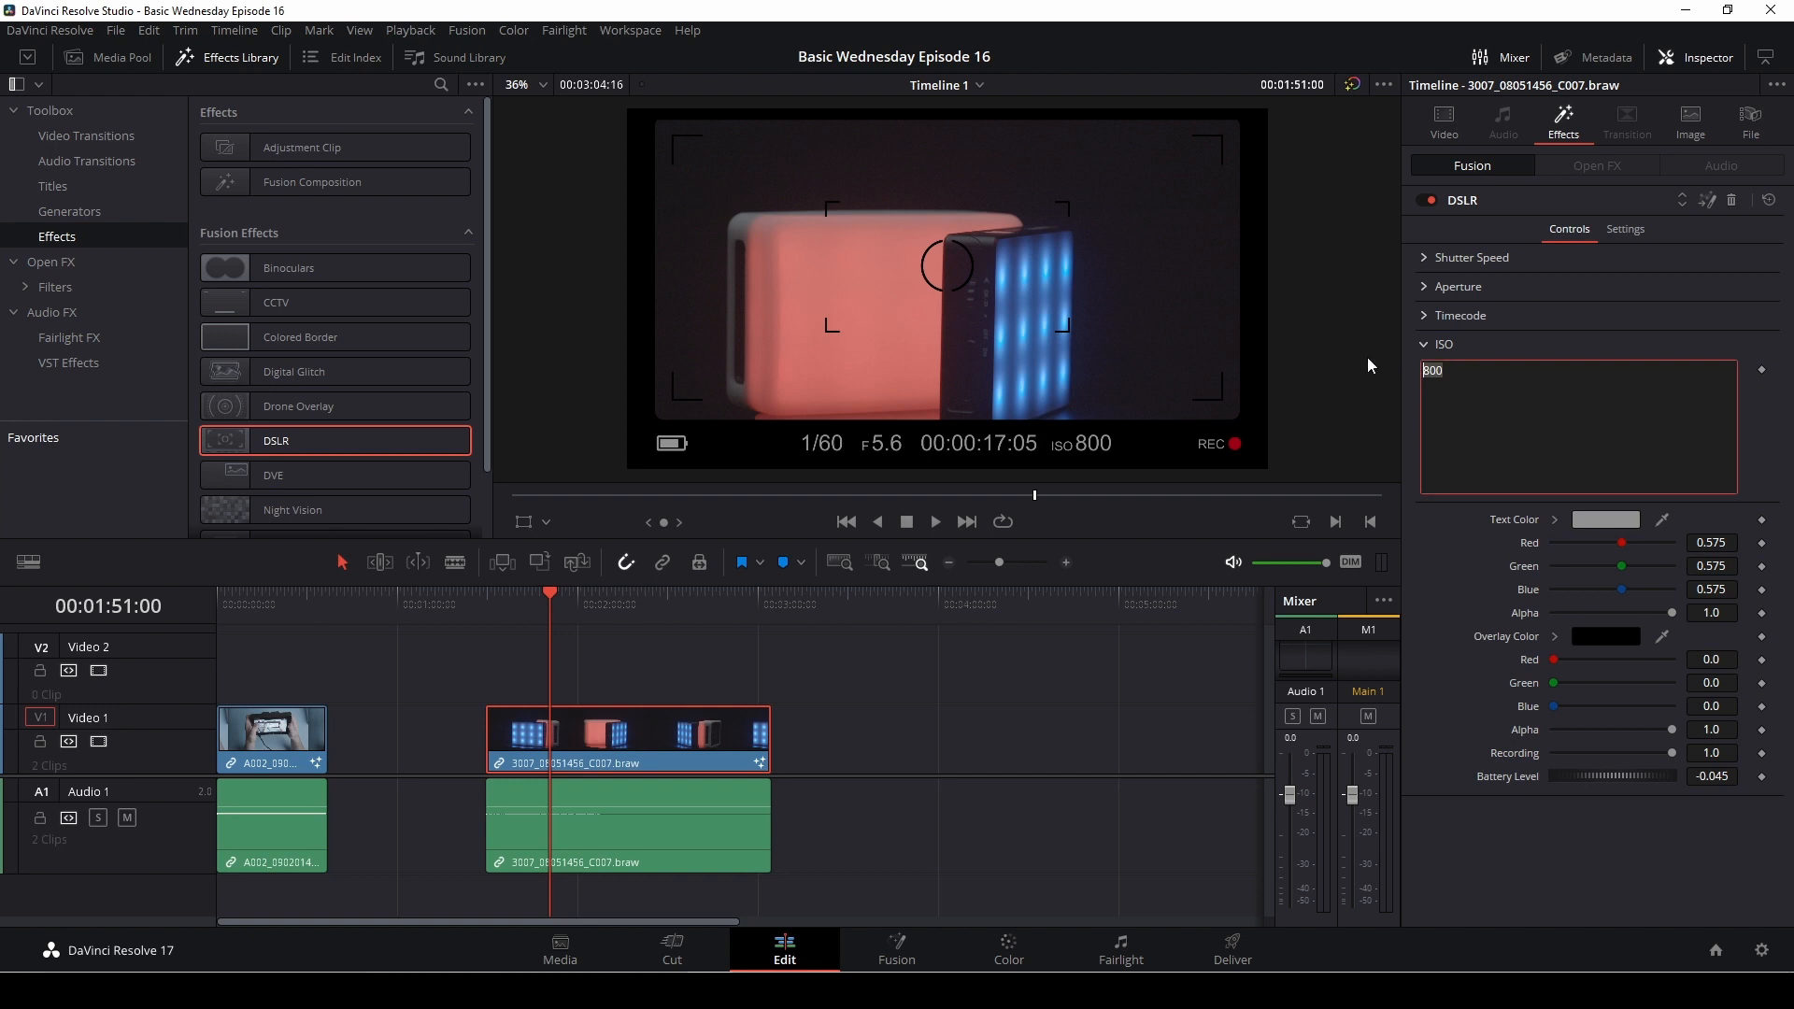
{"action": "type", "text": "200"}
{"action": "left_click", "coordinate": [1486, 319]}
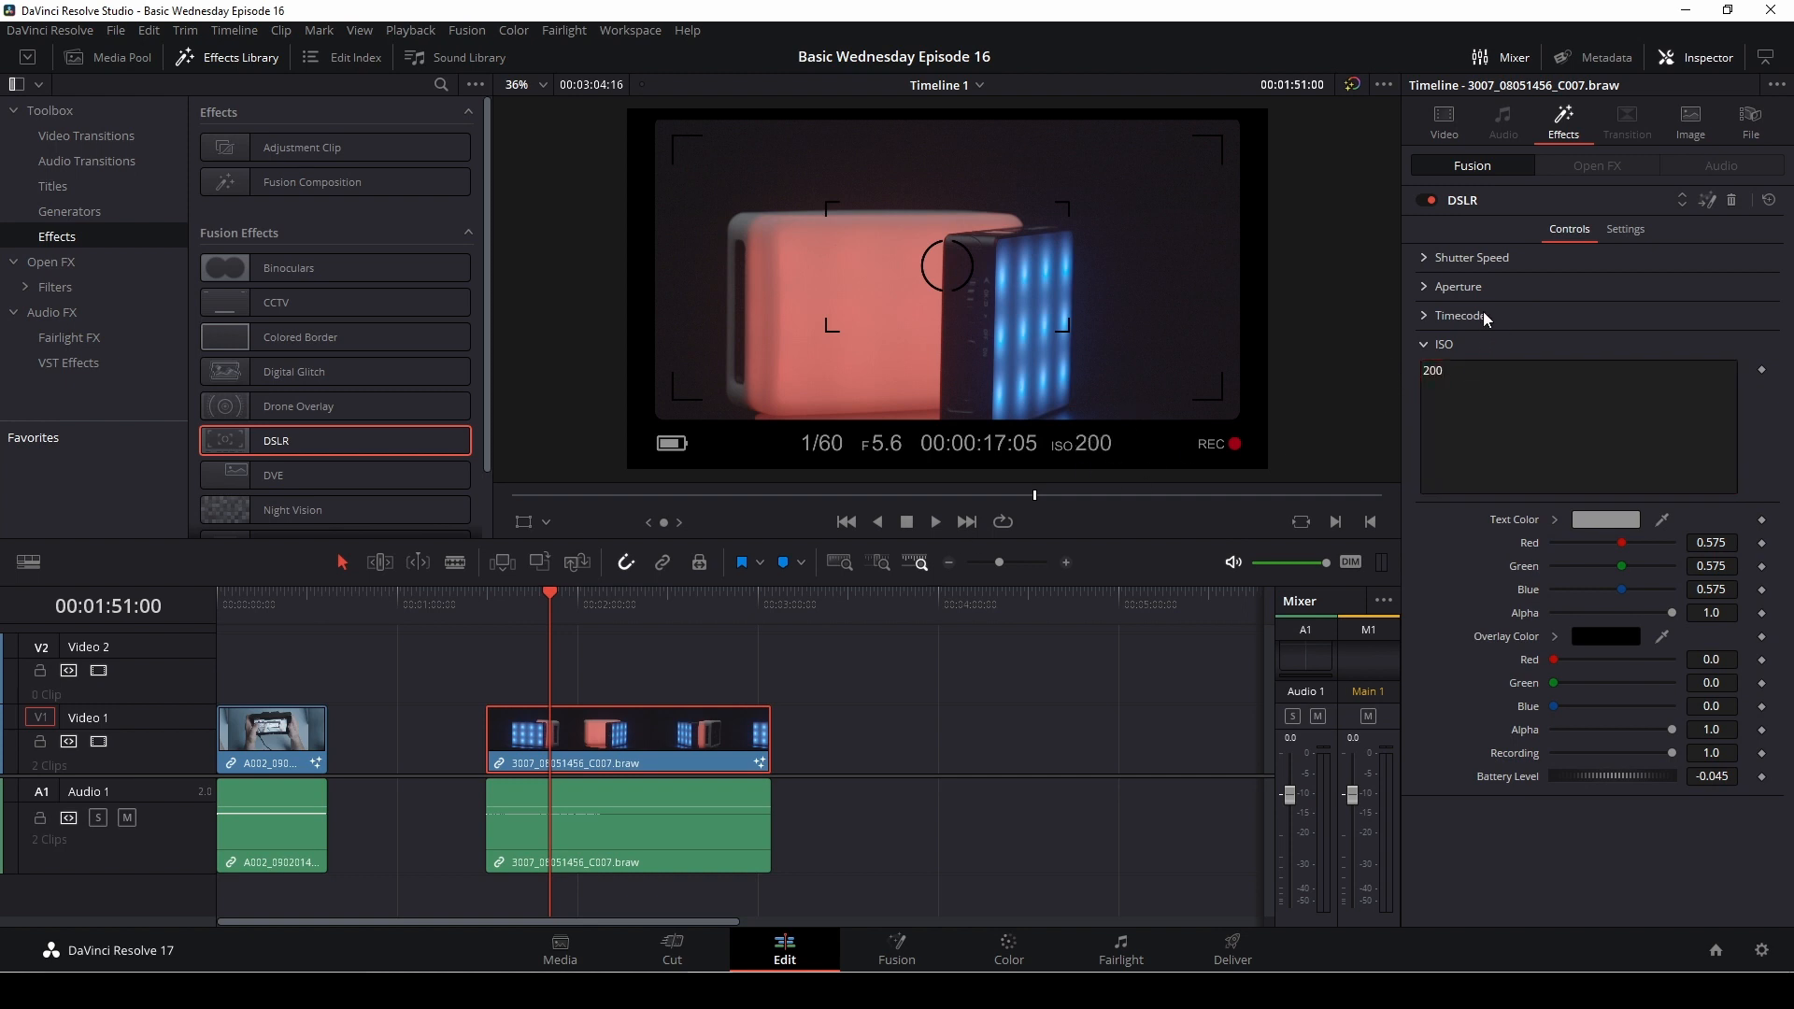
Step: Review the DSLR effect's Timecode and Shutter Speed settings, and delete the effect from the clip
{"action": "left_click", "coordinate": [1423, 316]}
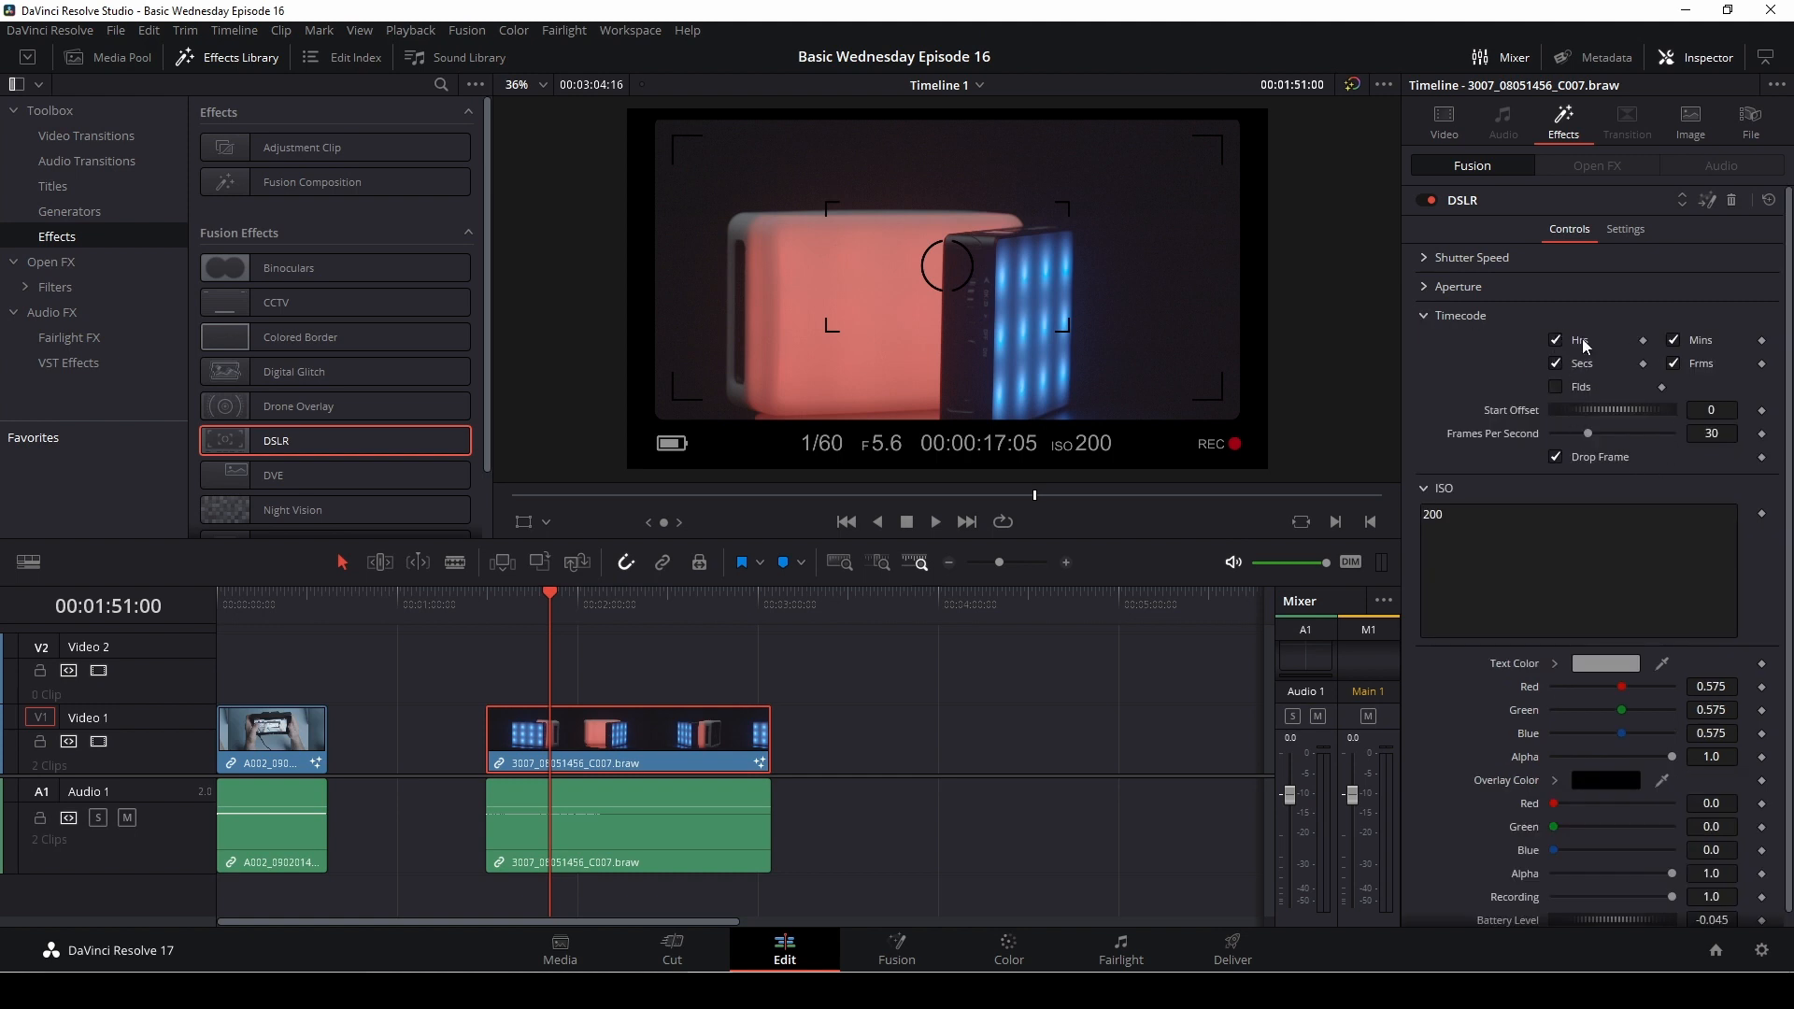
{"action": "left_click", "coordinate": [1423, 257]}
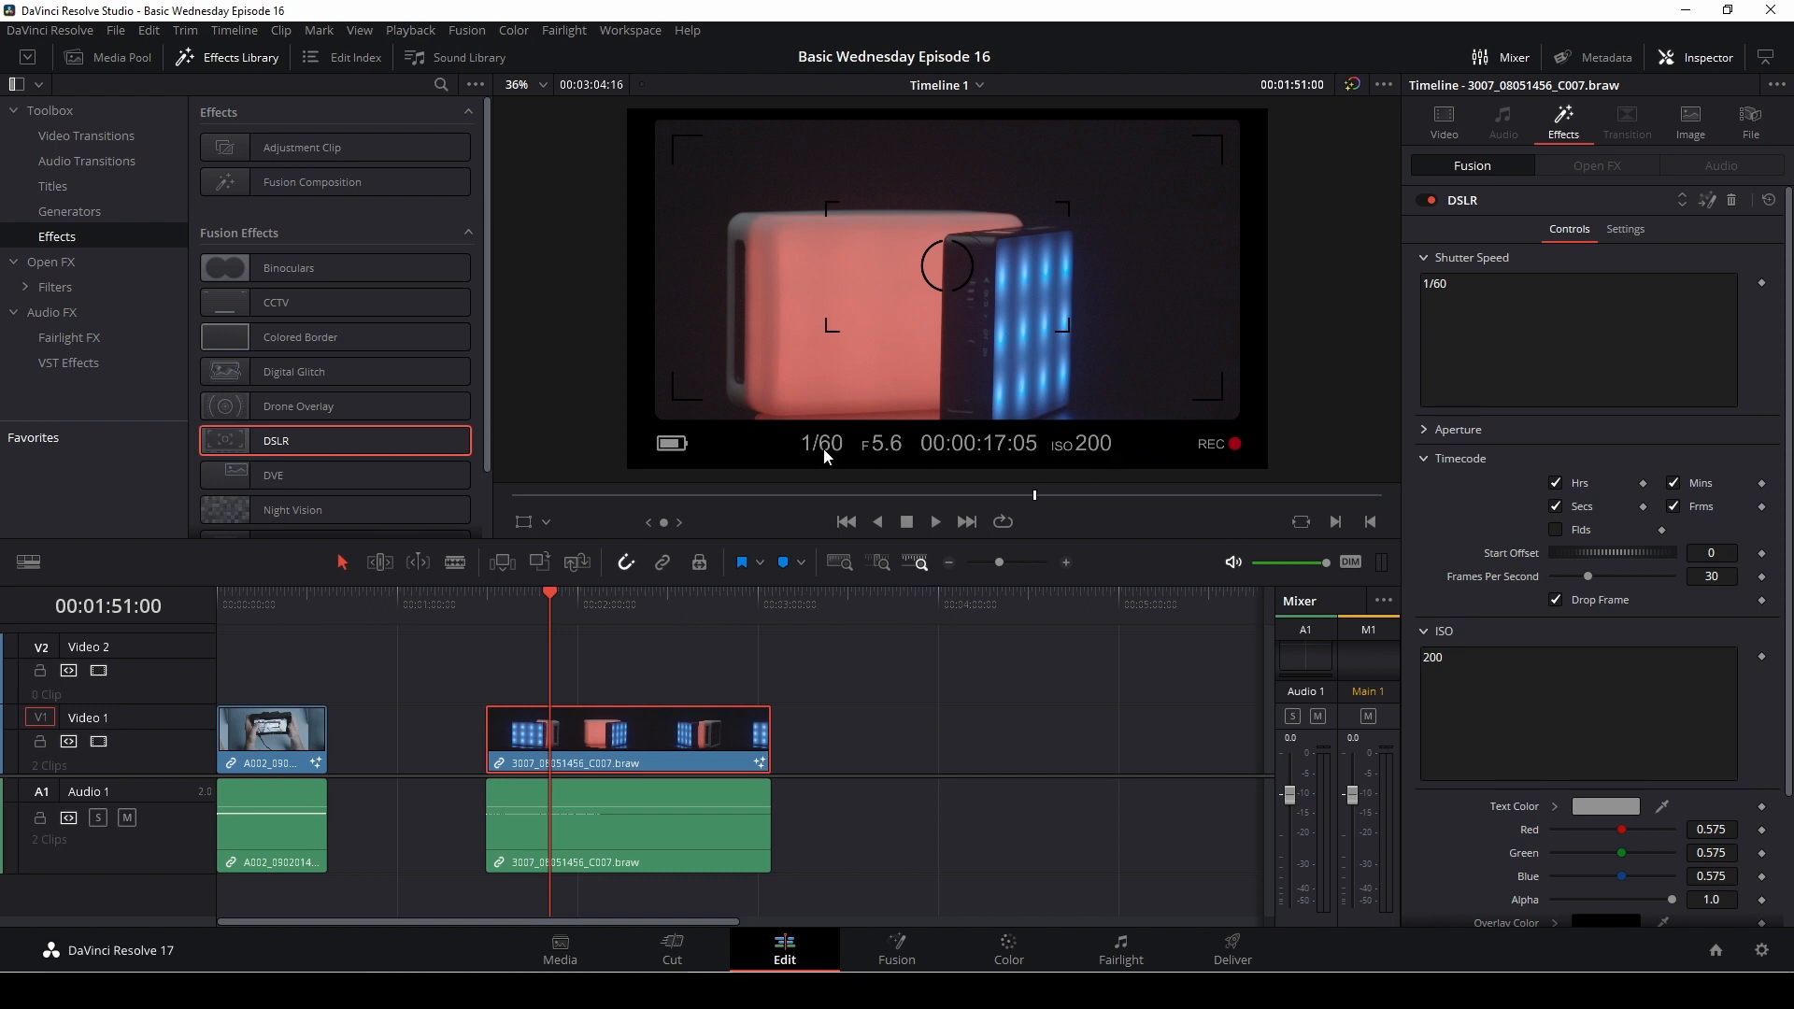
{"action": "left_click", "coordinate": [1425, 259]}
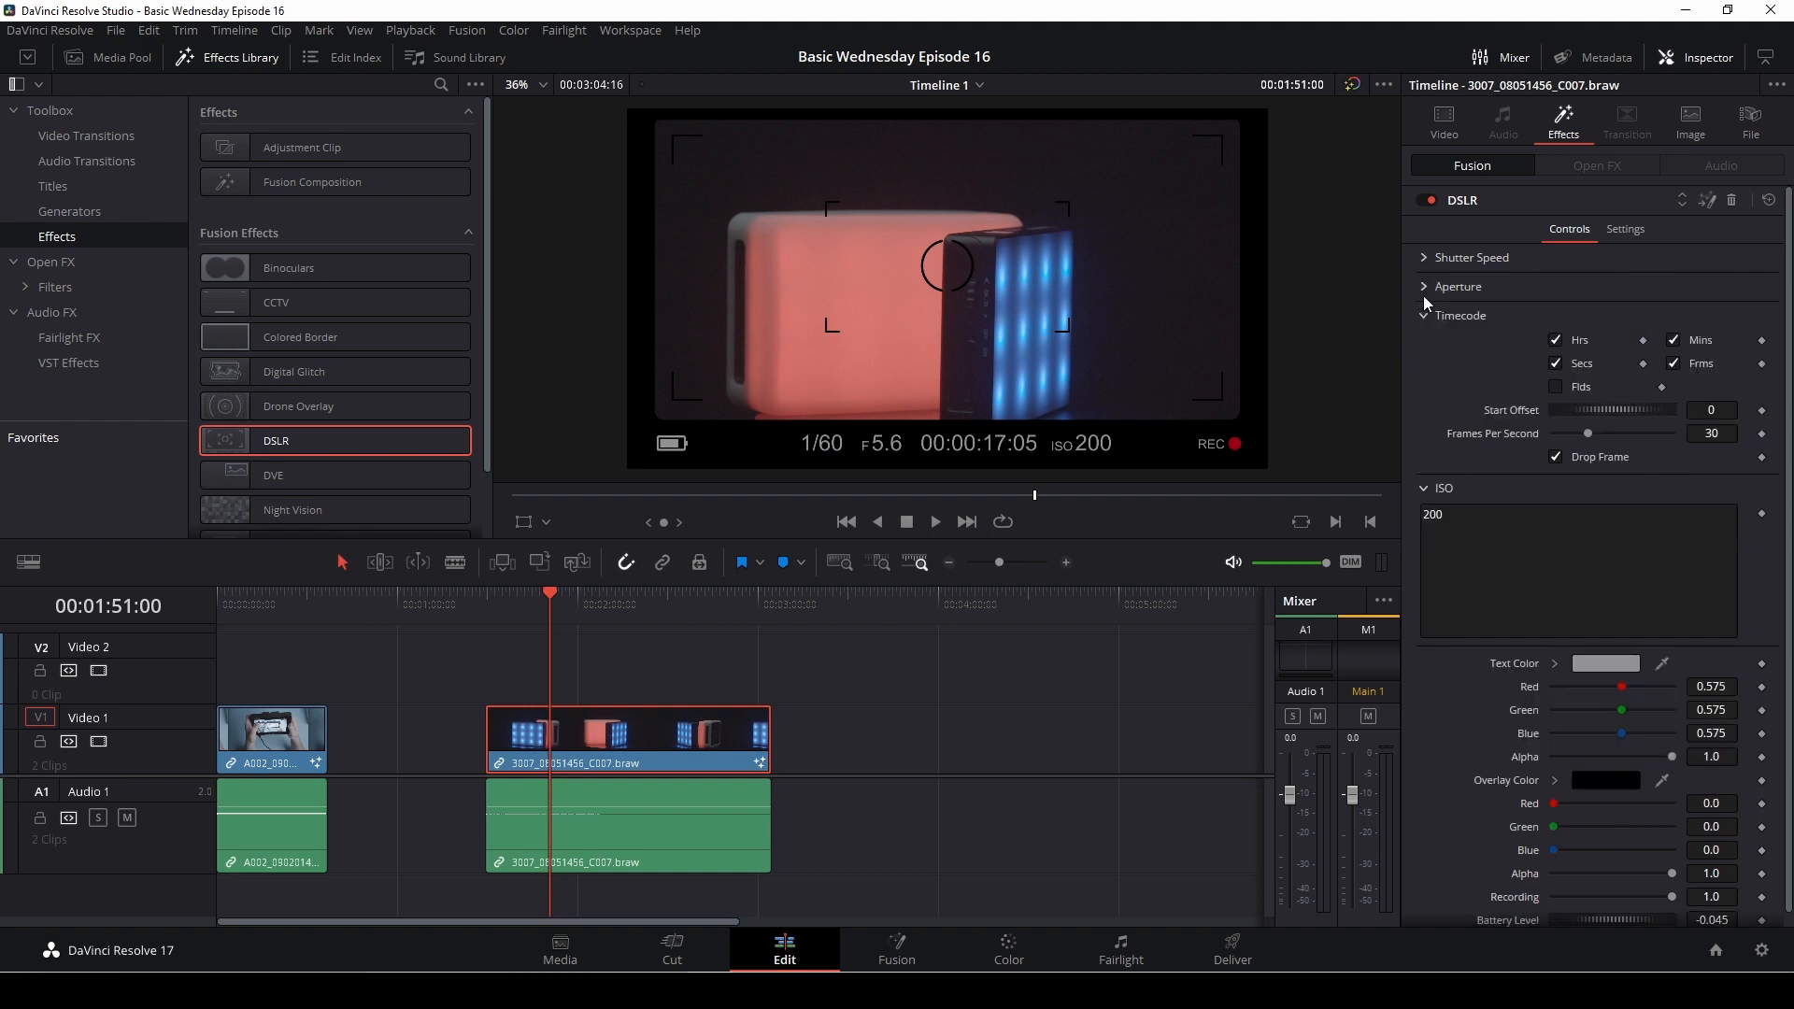
{"action": "left_click", "coordinate": [1427, 488]}
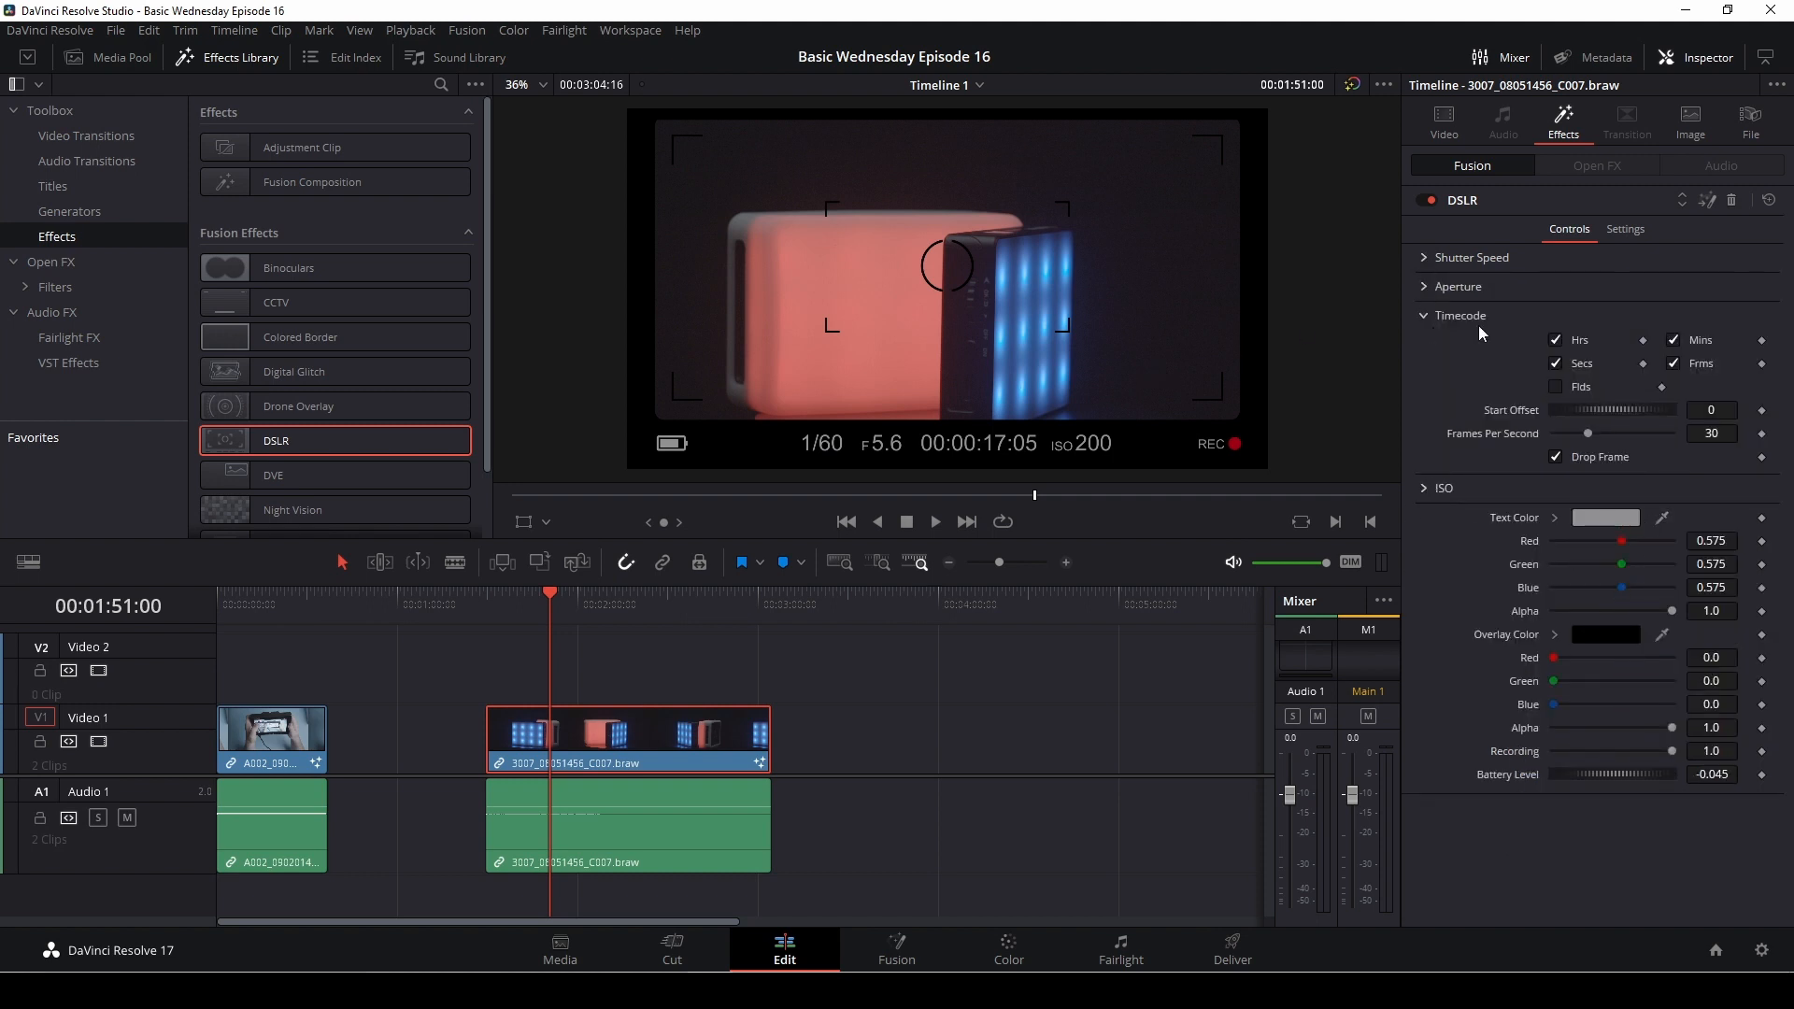
{"action": "left_click", "coordinate": [1734, 200]}
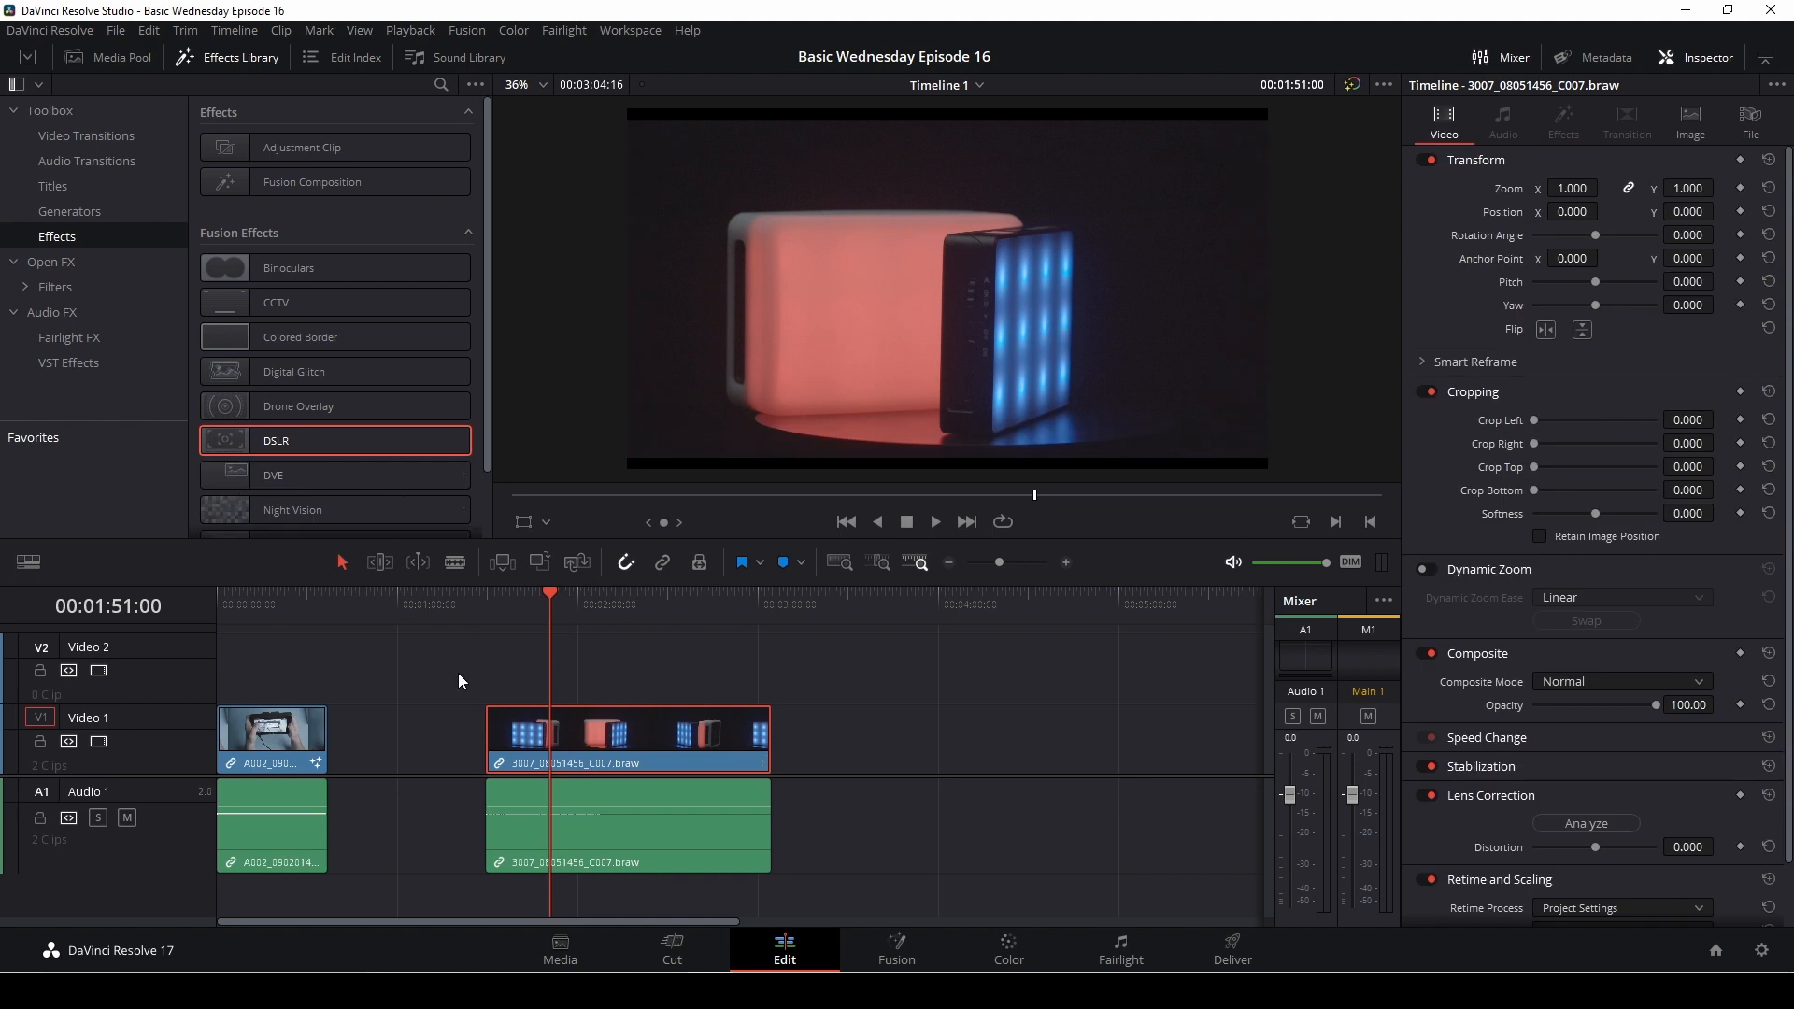
Step: Apply the Video Camera effect to the second clip and show the effect's settings
{"action": "left_click", "coordinate": [218, 473]}
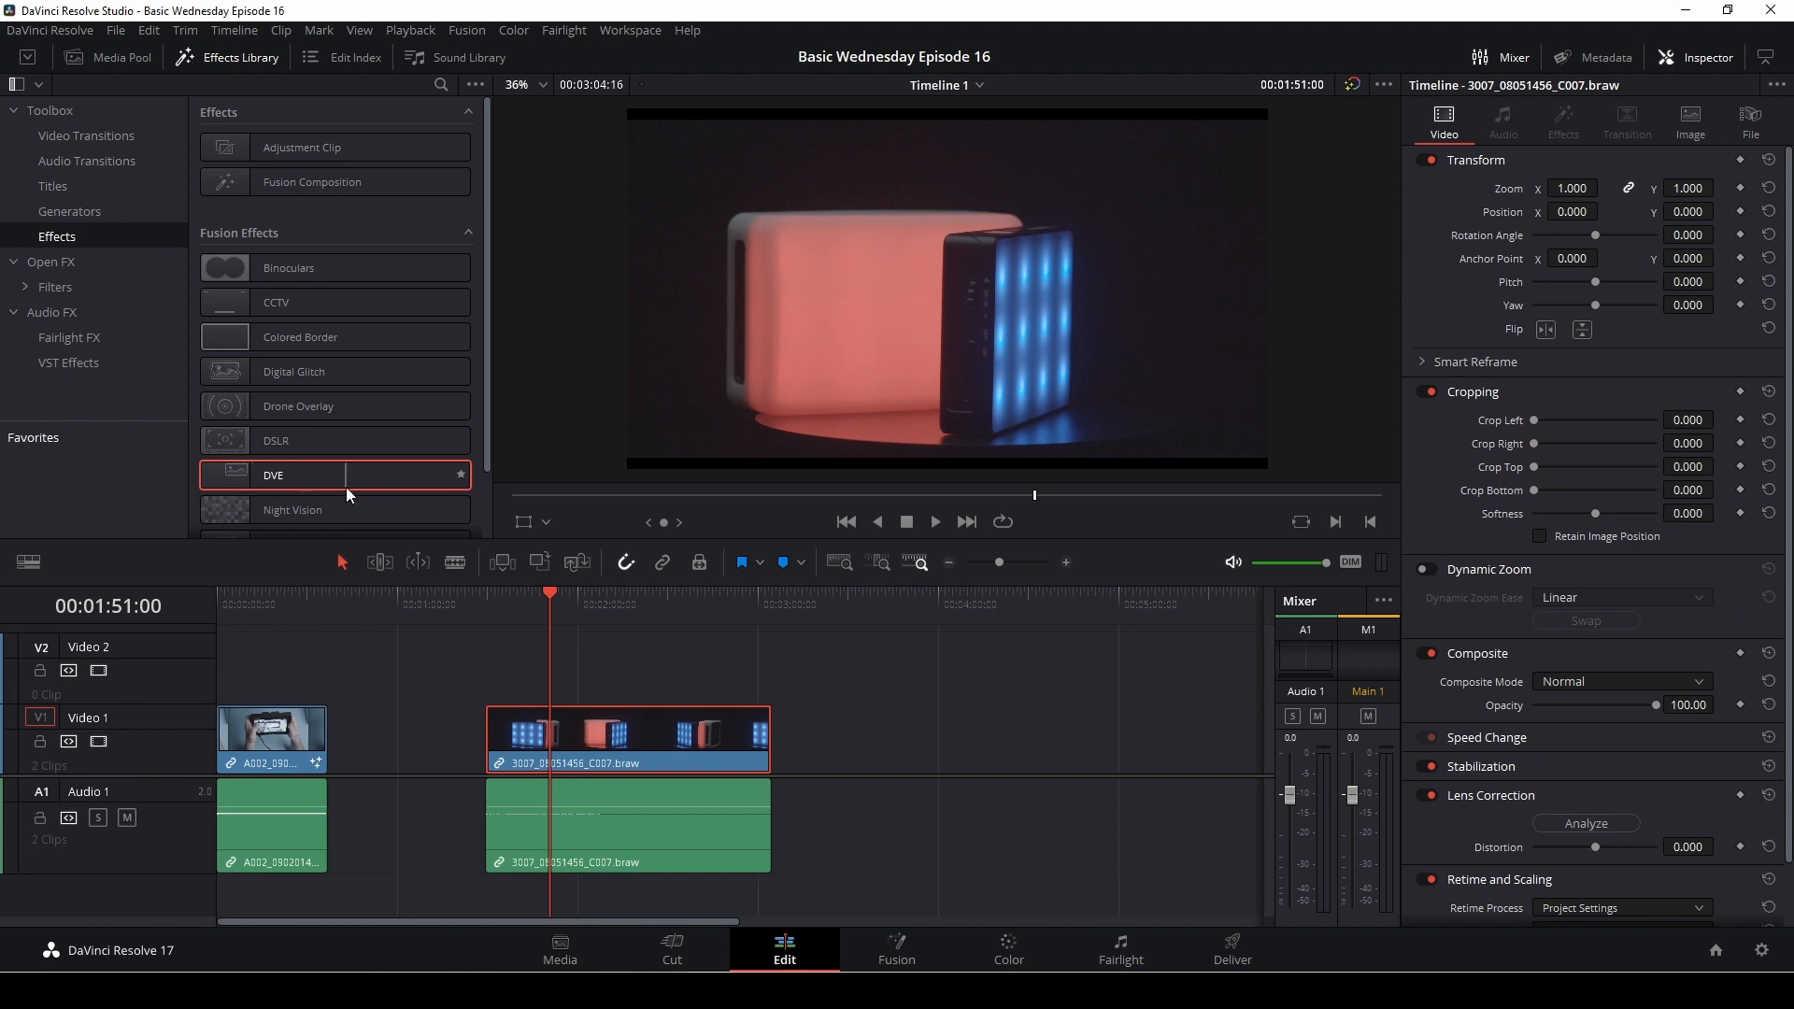
{"action": "scroll", "coordinate": [346, 486], "scroll_direction": "down", "scroll_amount": 2}
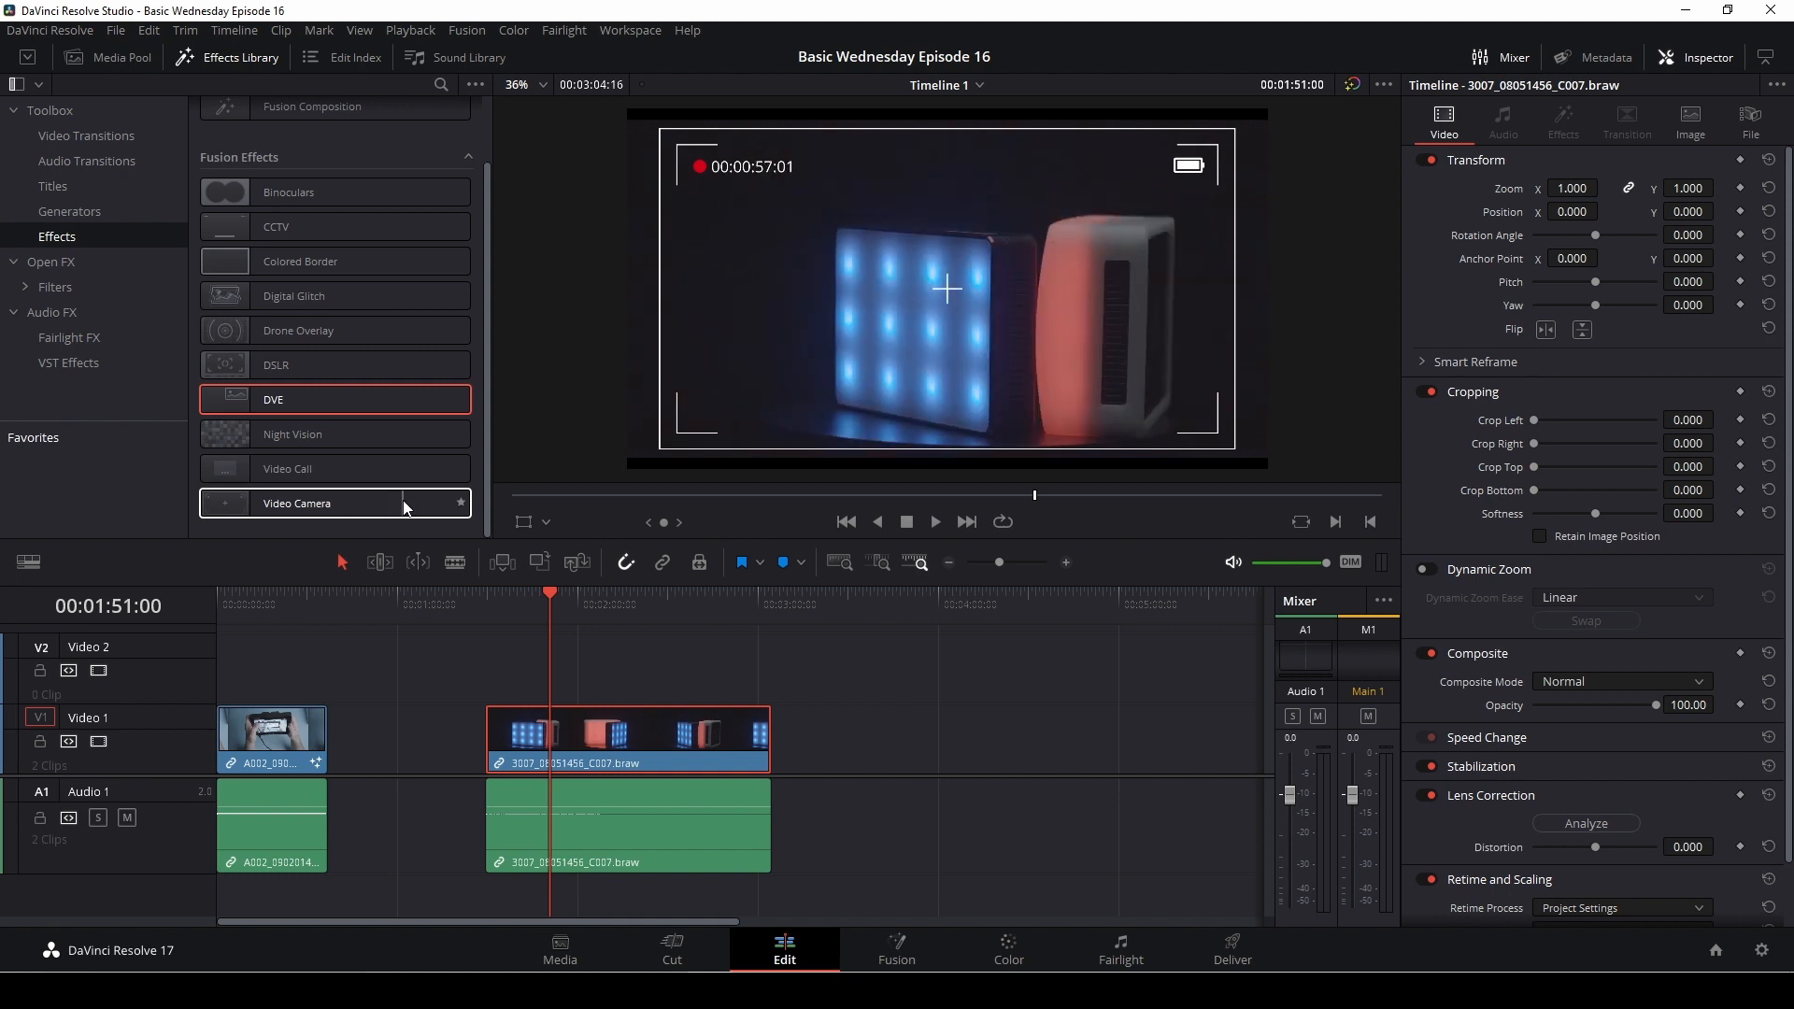
{"action": "left_click_drag", "start_coordinate": [404, 506], "coordinate": [547, 733]}
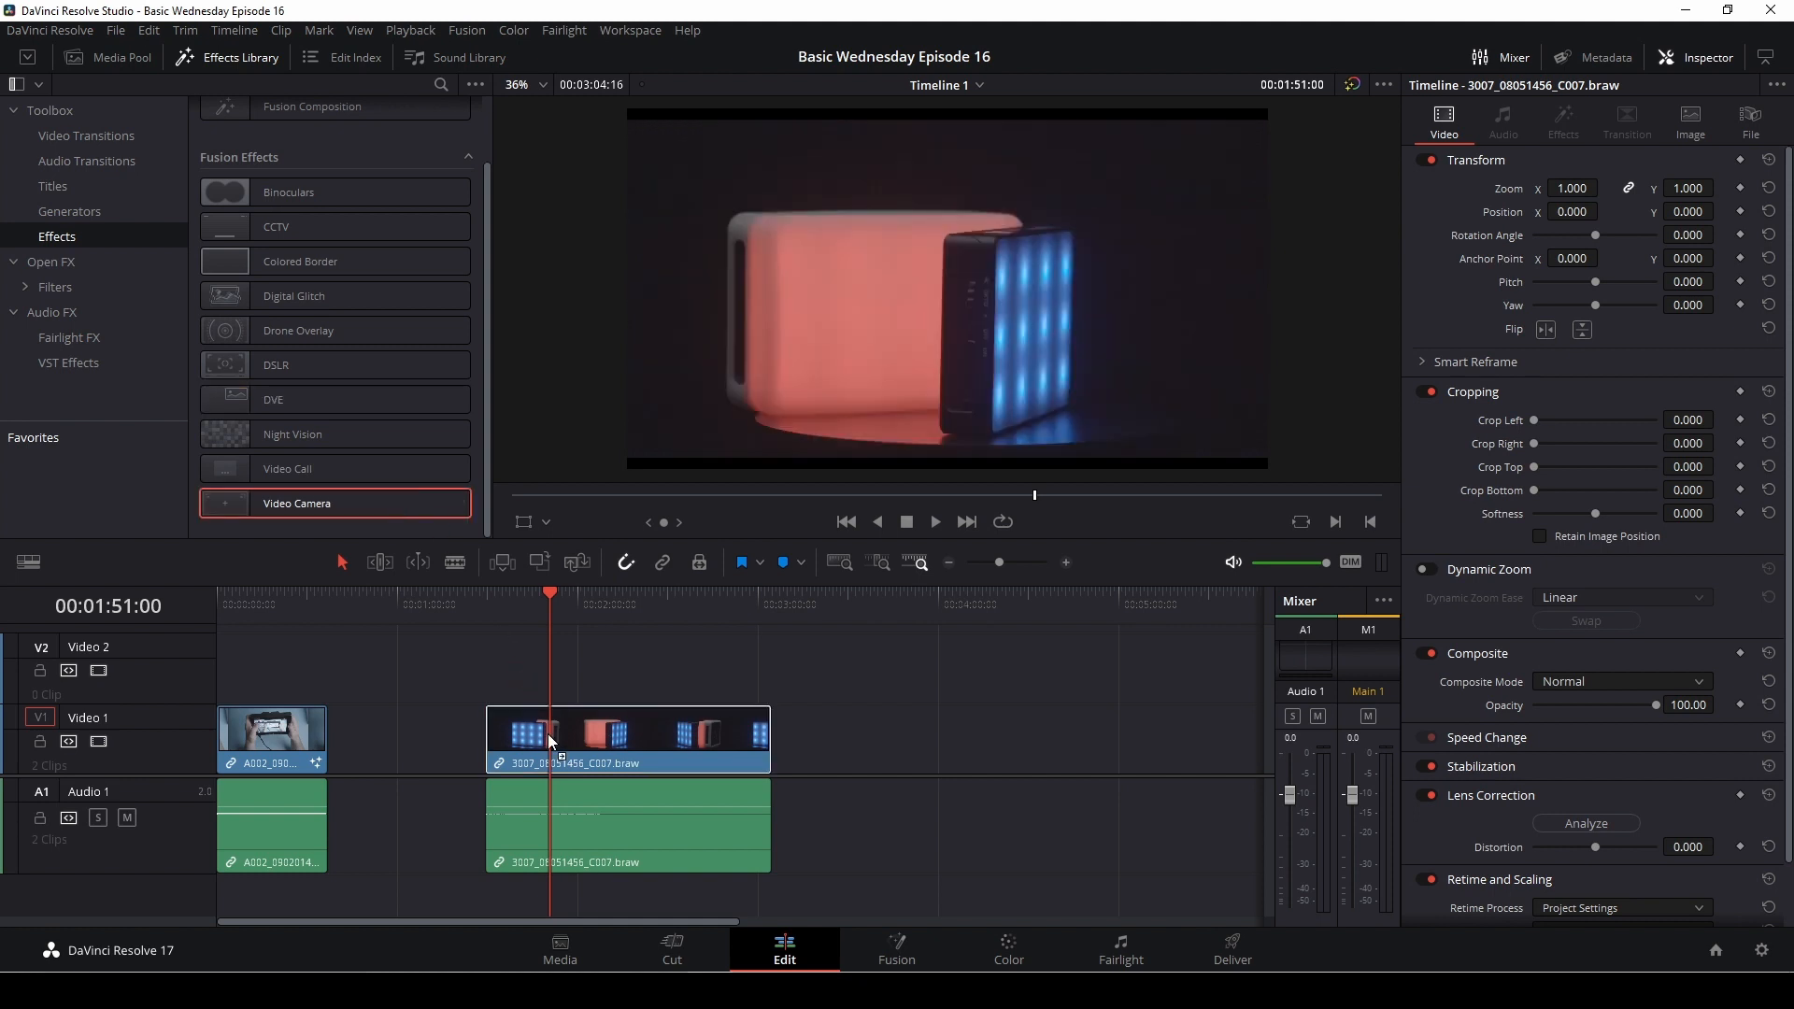
{"action": "left_click", "coordinate": [1563, 122]}
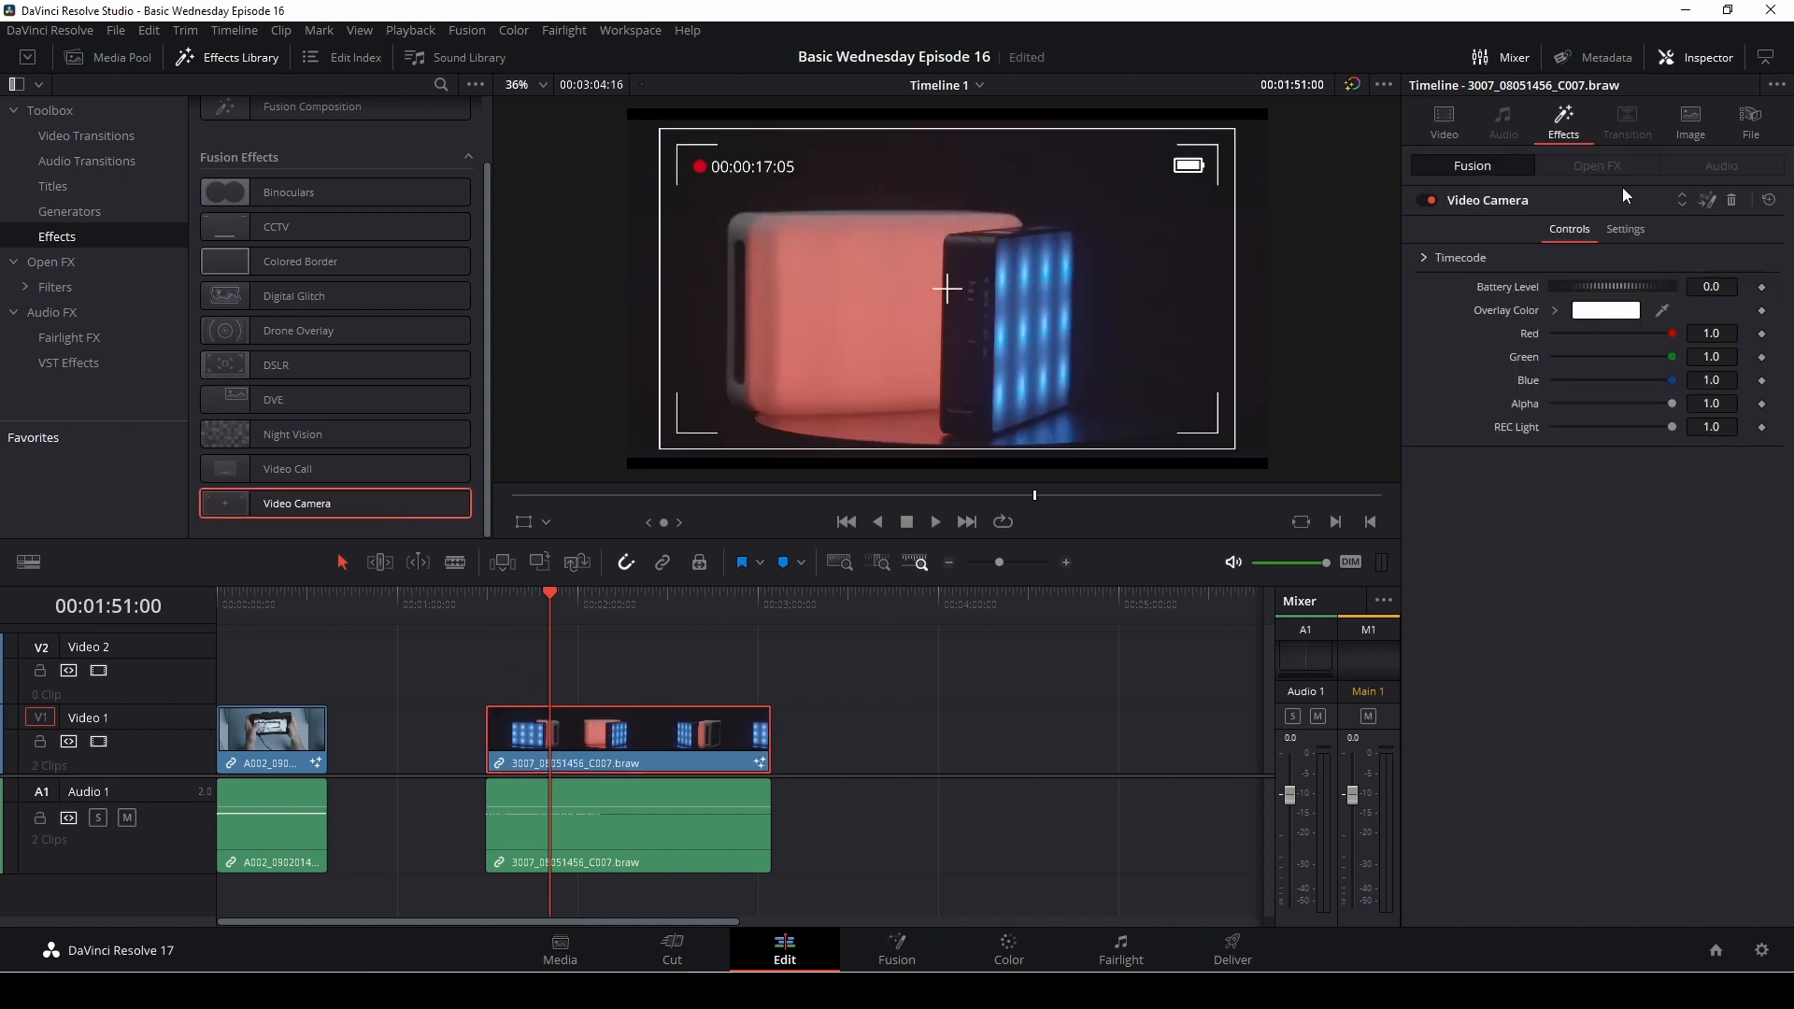
Step: Check the Video Camera effect's Timecode section and delete the effect from the second clip
{"action": "left_click", "coordinate": [1422, 258]}
{"action": "left_click", "coordinate": [1425, 259]}
{"action": "left_click", "coordinate": [1732, 200]}
{"action": "scroll", "coordinate": [245, 311], "scroll_direction": "up", "scroll_amount": 1}
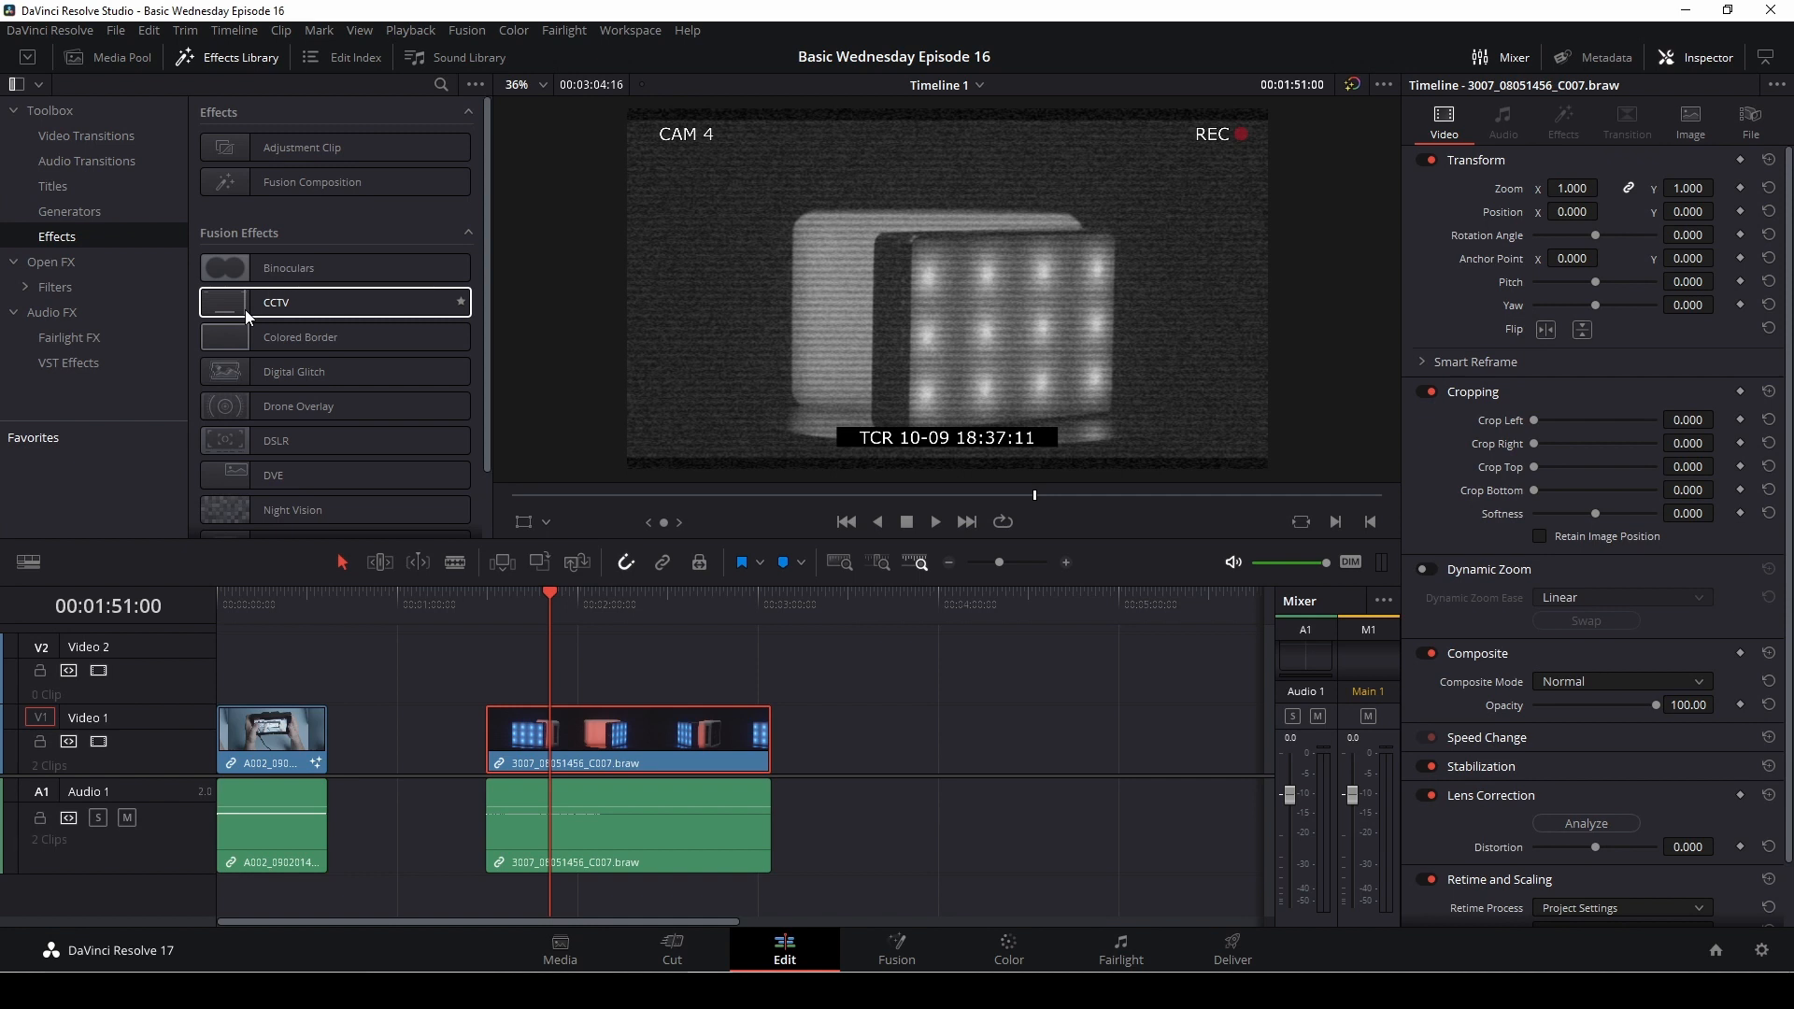
Step: Add the Call Out Fusion title to Video 2 at 00:01:46:00, above the second clip
{"action": "left_click", "coordinate": [64, 191]}
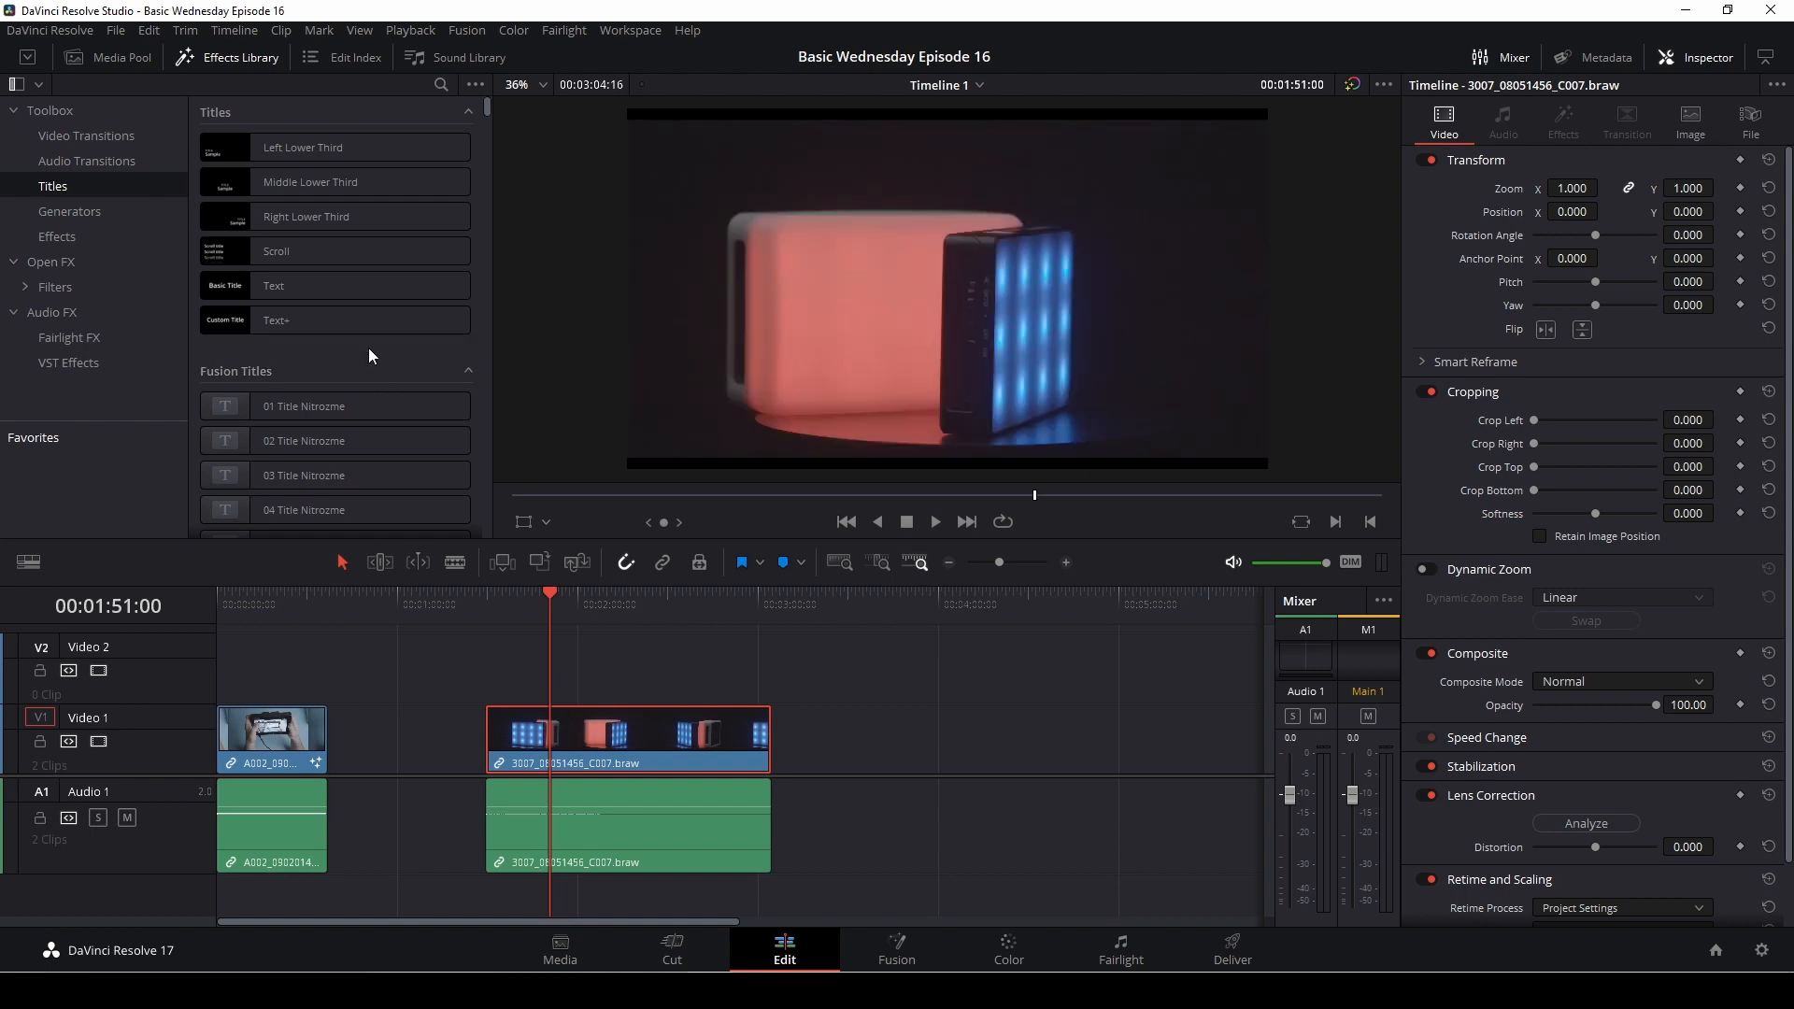
{"action": "scroll", "coordinate": [369, 348], "scroll_direction": "down", "scroll_amount": 10}
{"action": "scroll", "coordinate": [370, 350], "scroll_direction": "down", "scroll_amount": 15}
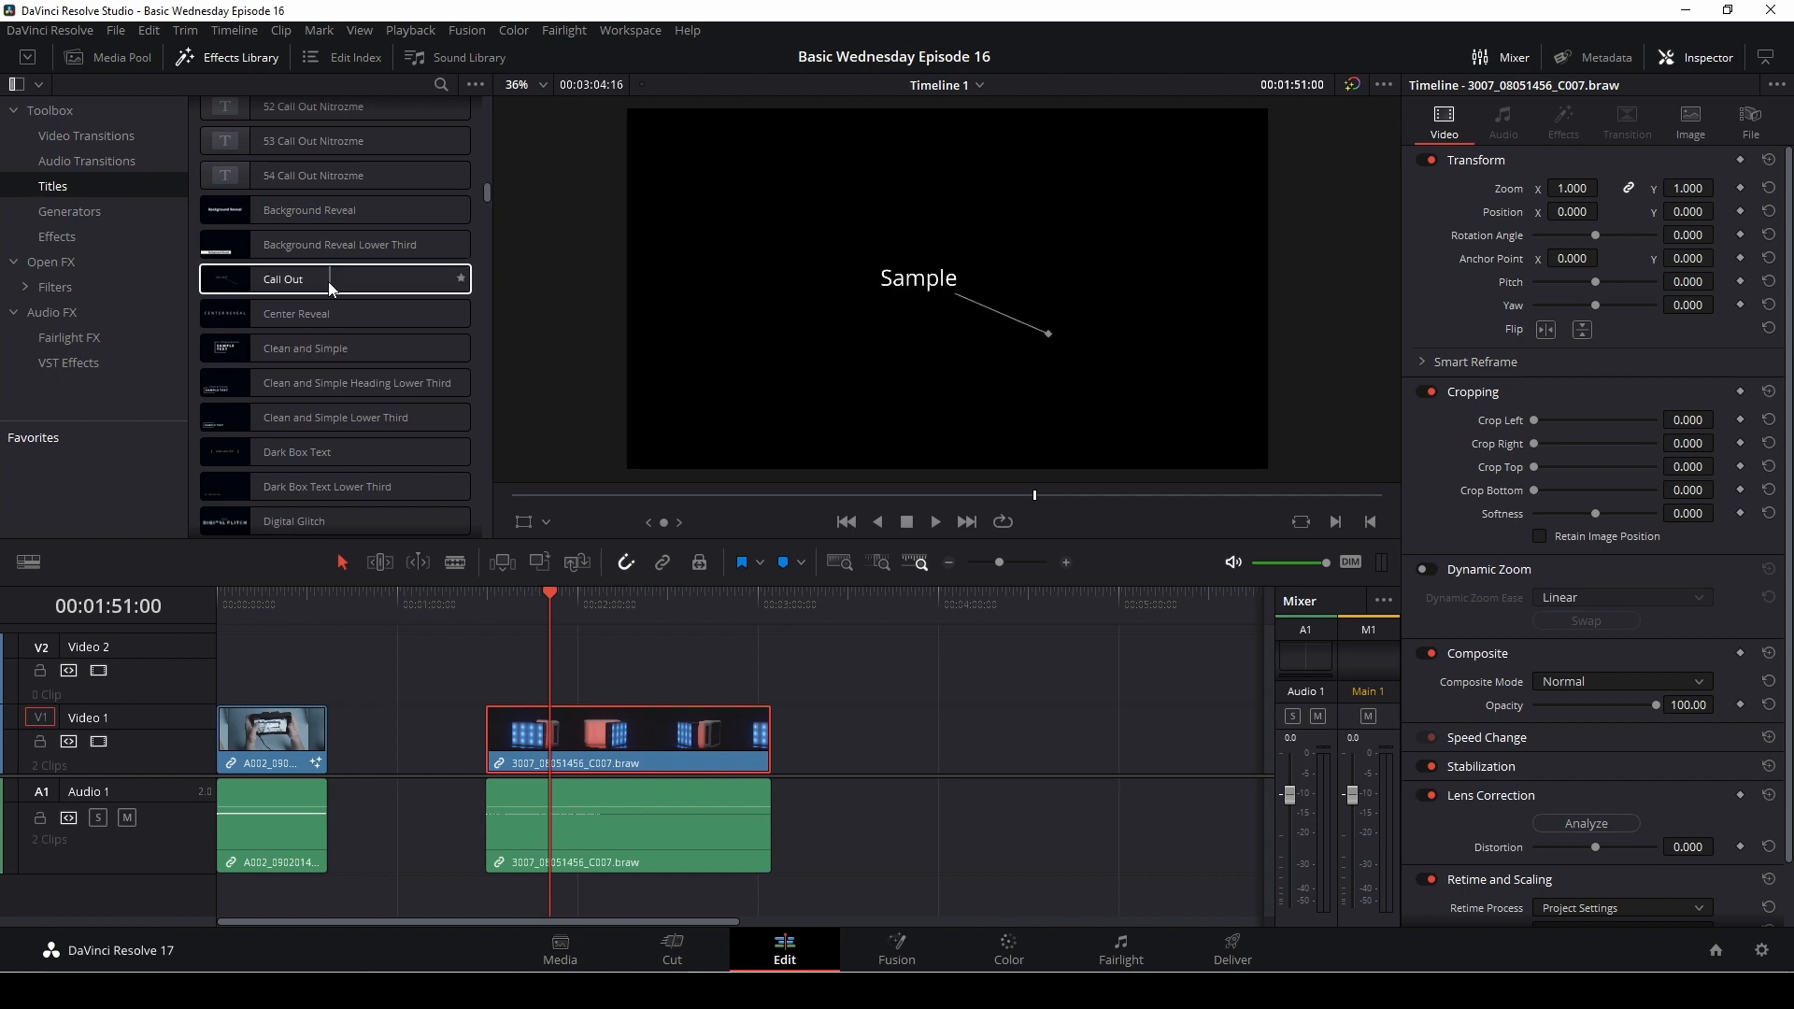
{"action": "left_click_drag", "start_coordinate": [228, 282], "coordinate": [518, 669]}
Step: Play the timeline from the start of the Call Out title to preview its animation
{"action": "left_click", "coordinate": [534, 600]}
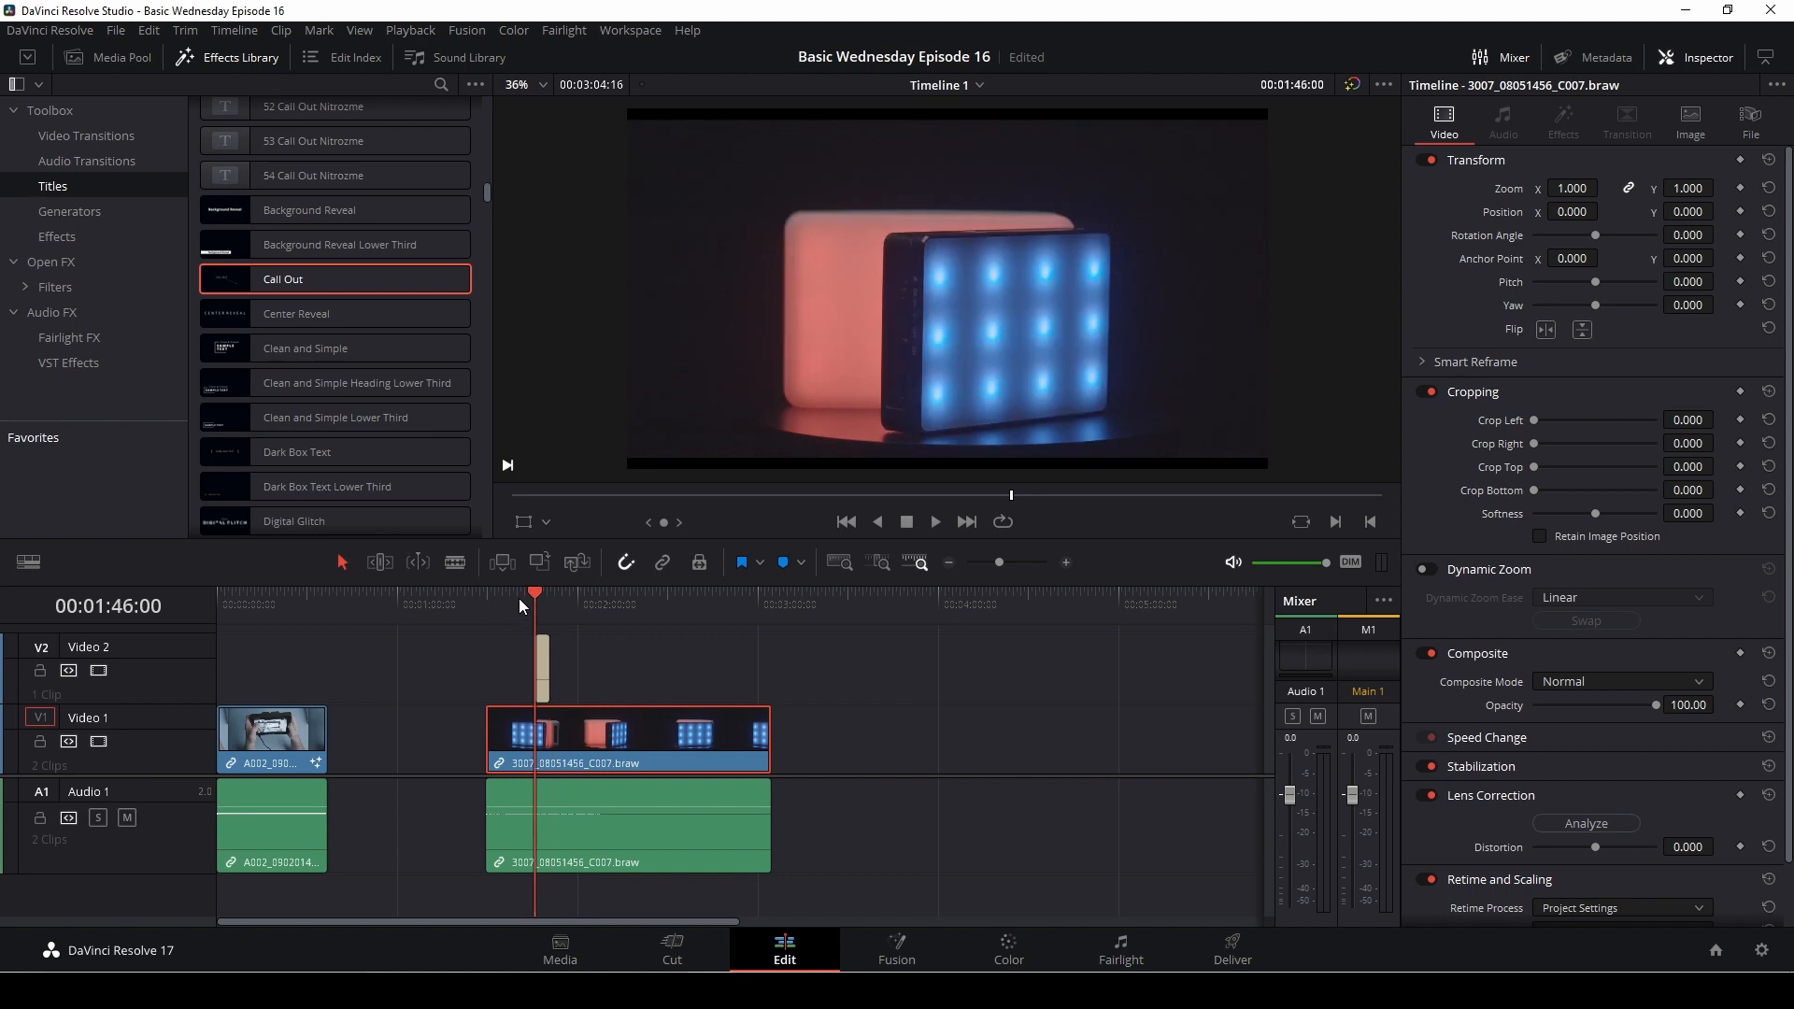
{"action": "key", "text": "space"}
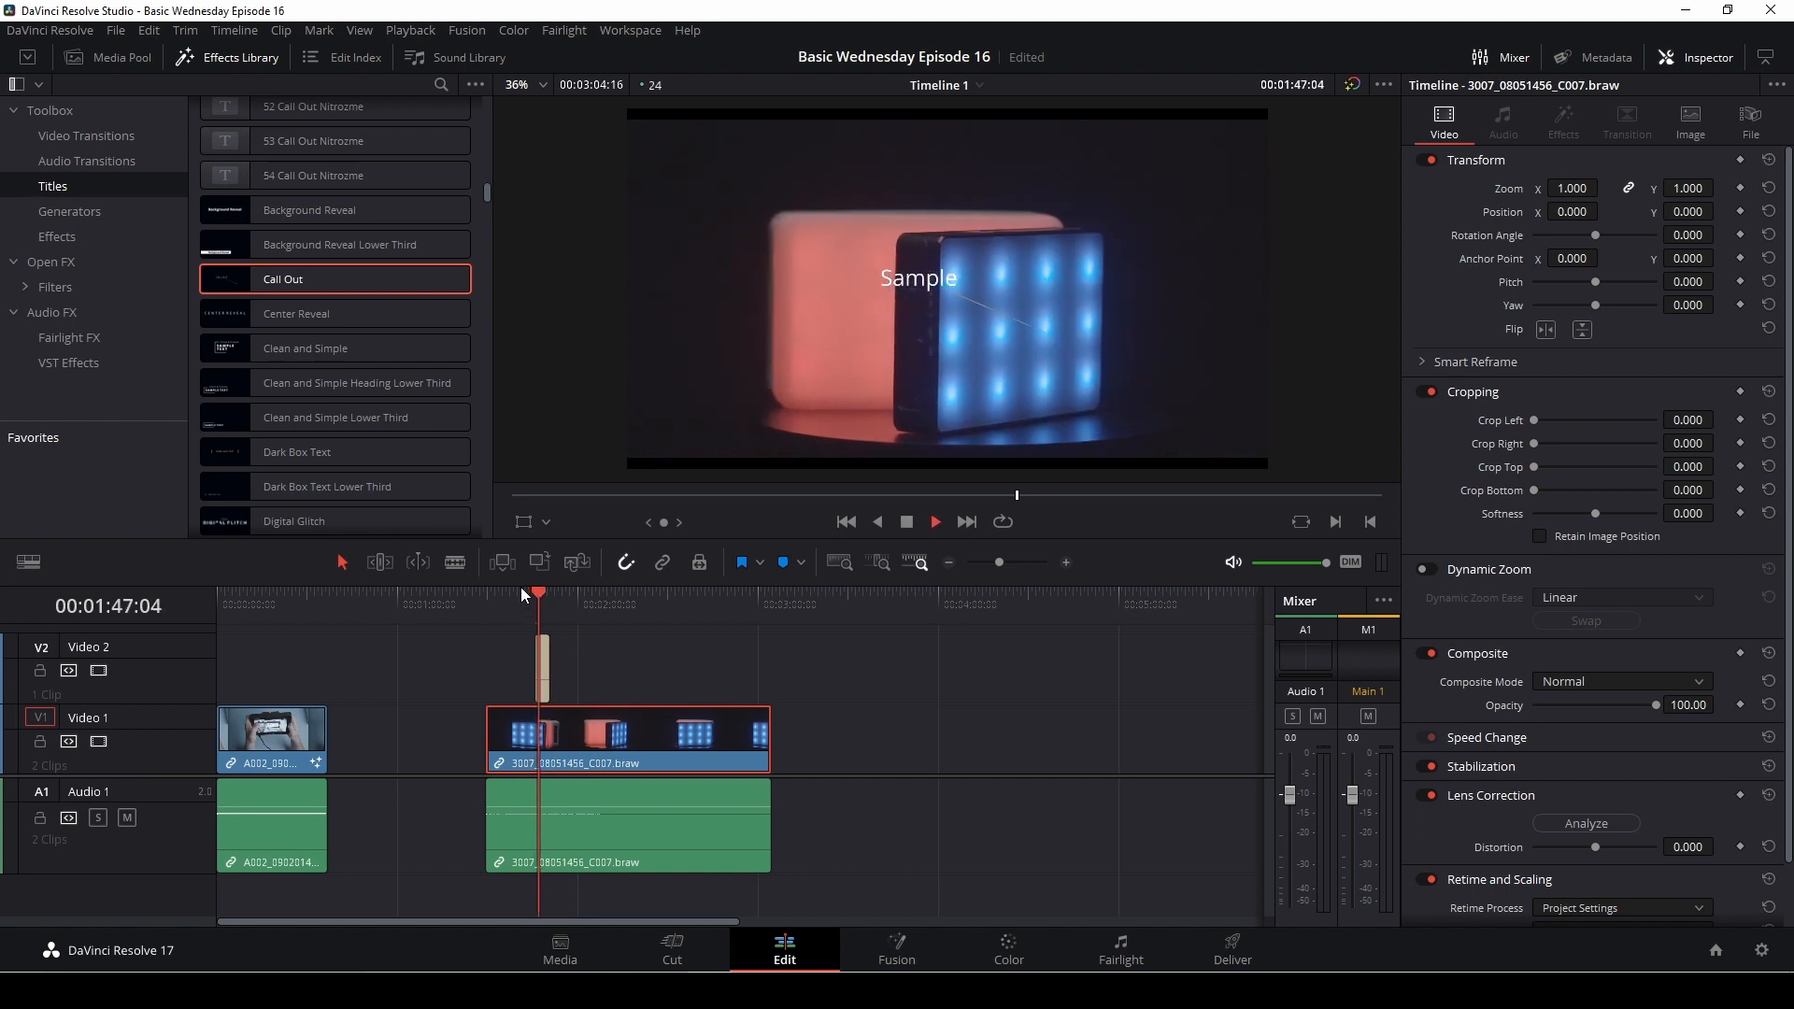
{"action": "key", "text": "space"}
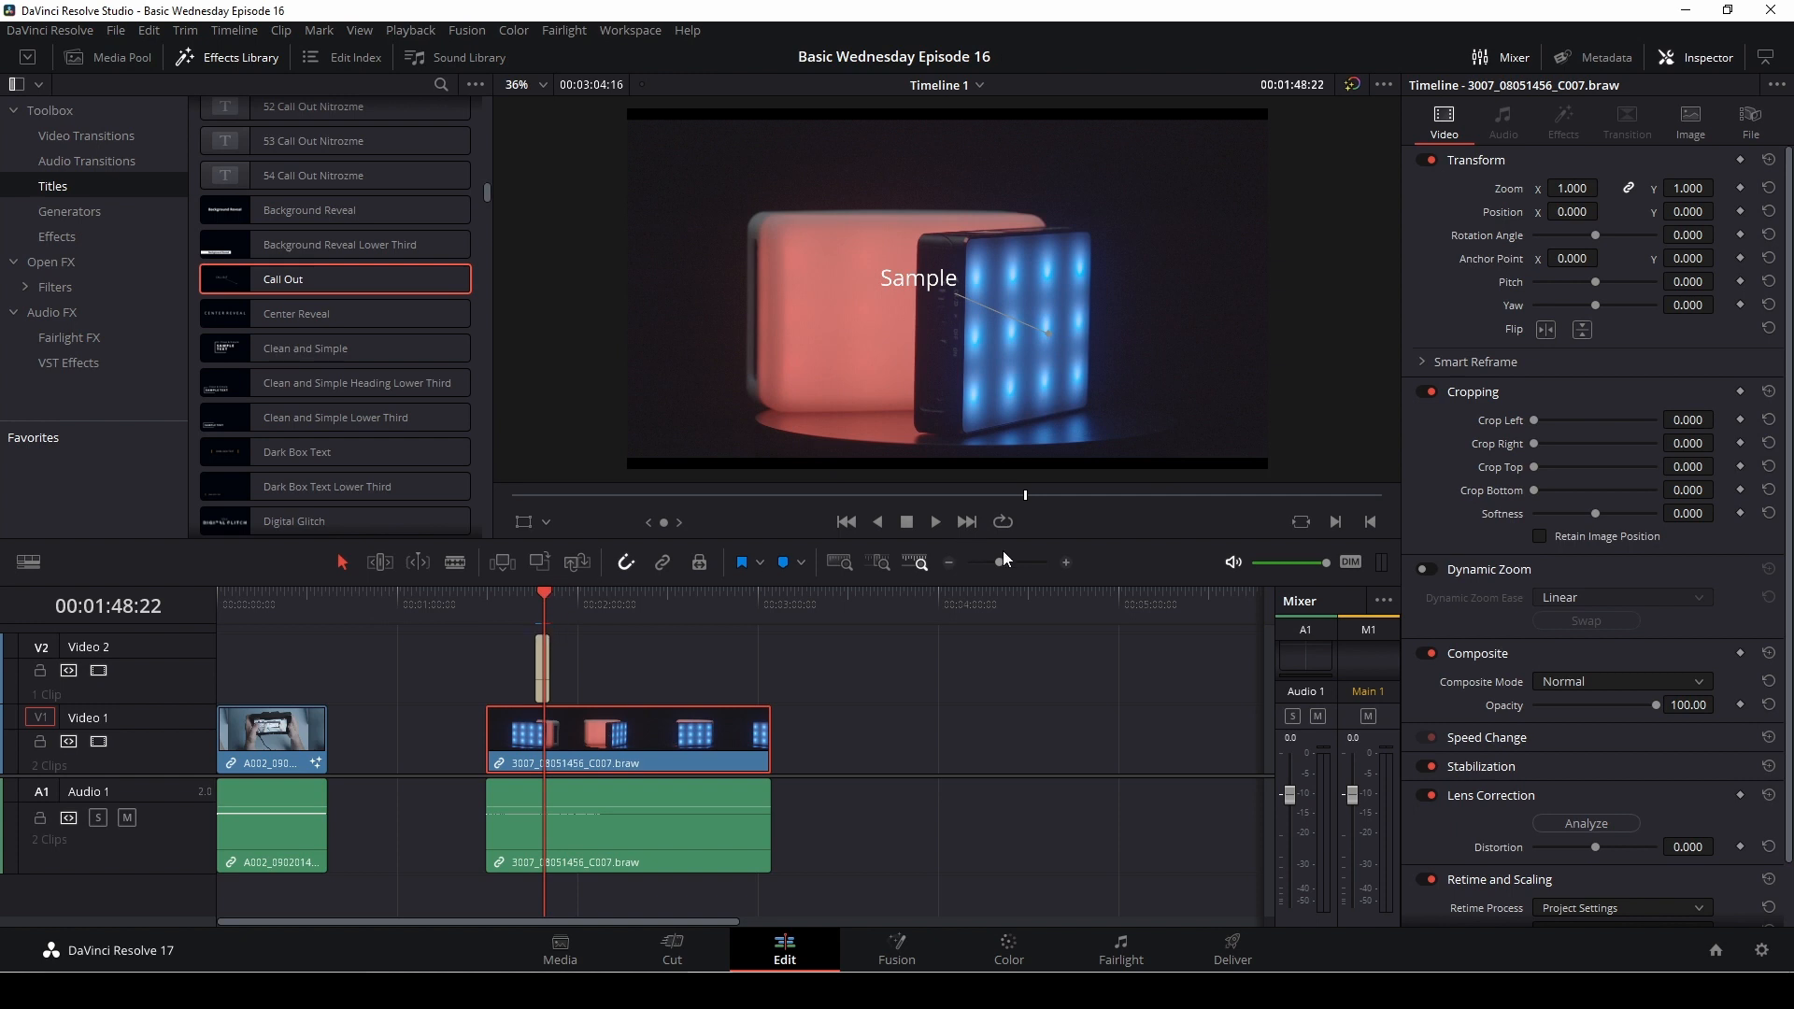
Step: Select the Call Out title on Video 2 and replace its sample text with "RGB"
{"action": "left_click_drag", "start_coordinate": [999, 563], "coordinate": [1017, 564]}
{"action": "left_click", "coordinate": [705, 658]}
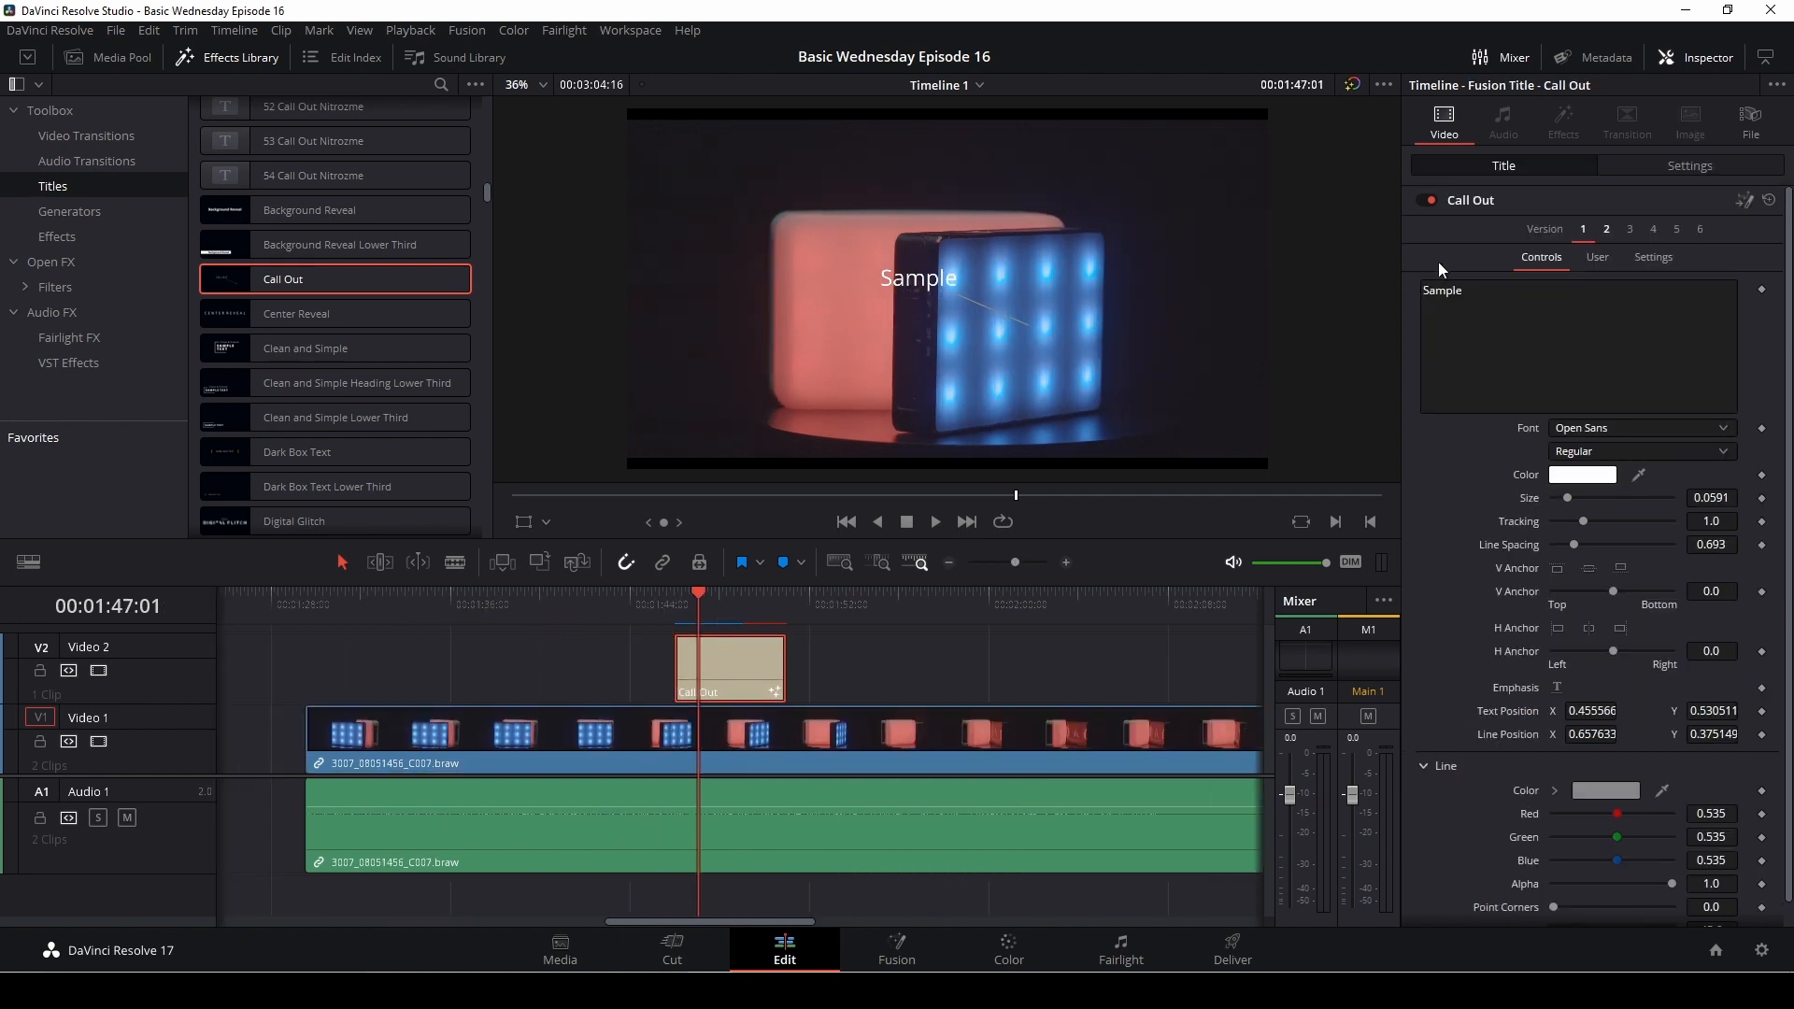
{"action": "left_click", "coordinate": [1497, 302]}
{"action": "key", "text": "BackSpace"}
{"action": "key", "text": "BackSpace"}
{"action": "key", "text": "BackSpace"}
{"action": "key", "text": "BackSpace"}
{"action": "key", "text": "BackSpace"}
{"action": "key", "text": "BackSpace"}
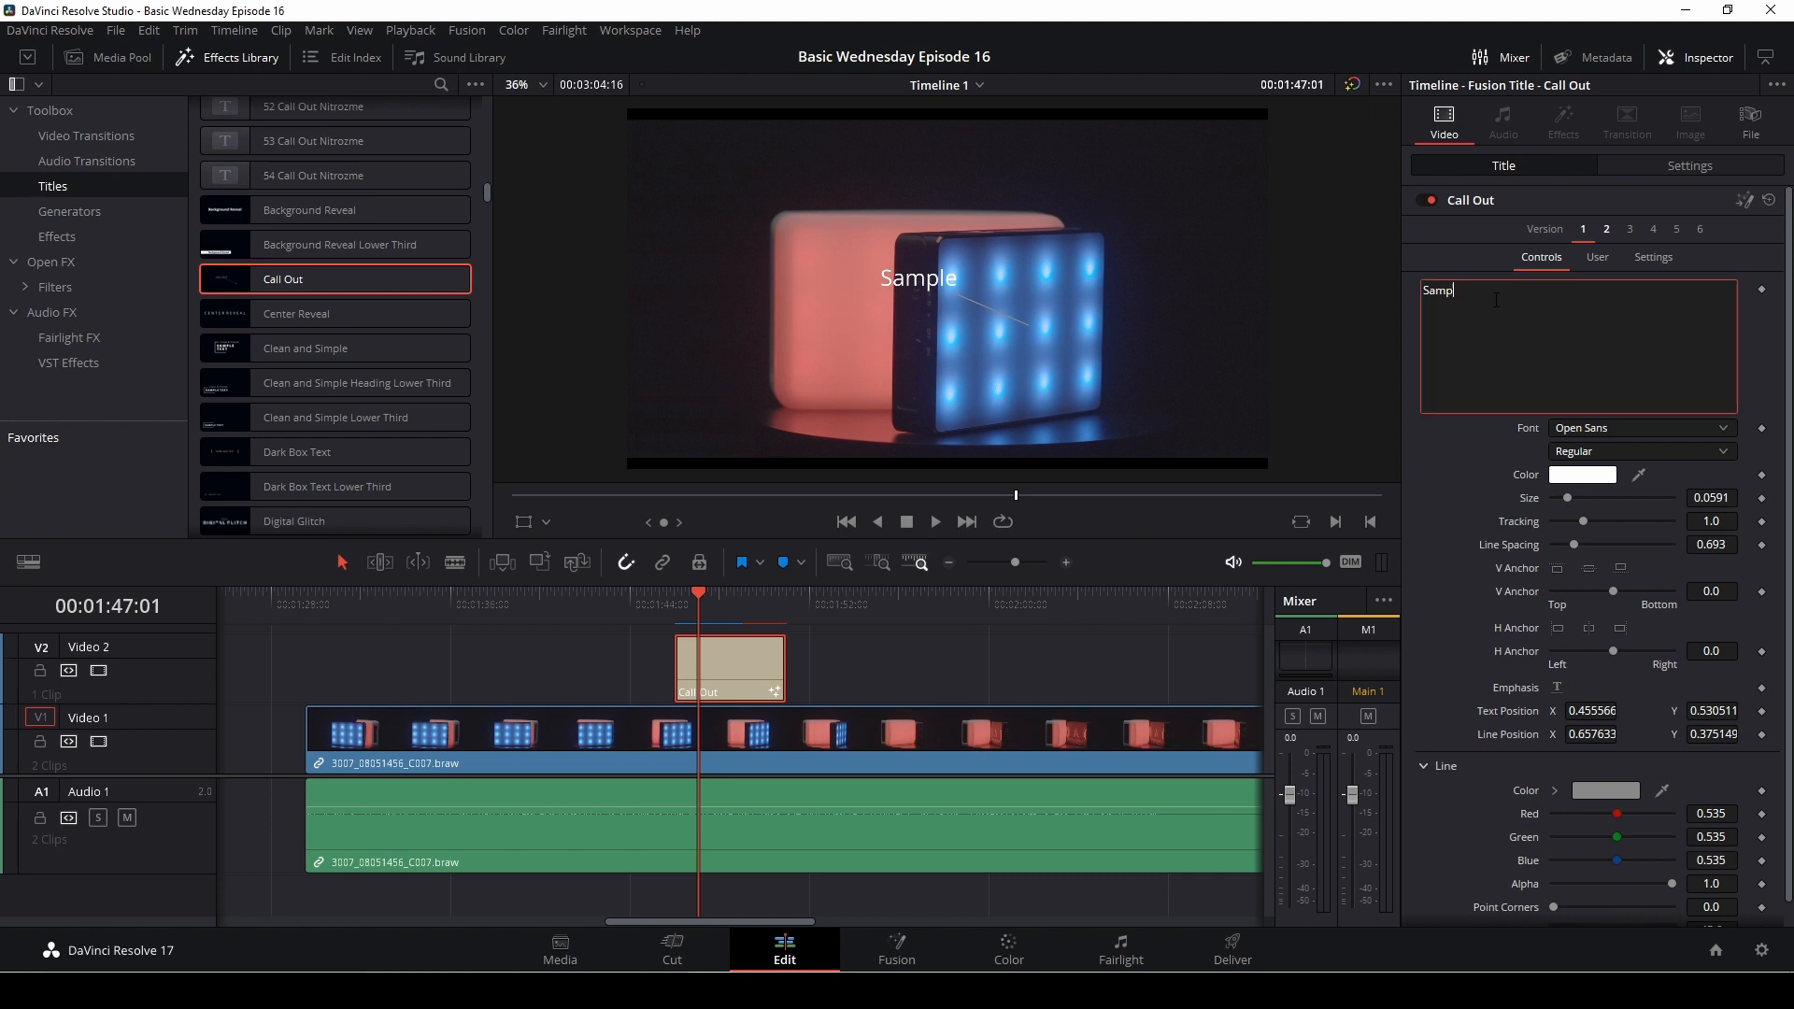
{"action": "type", "text": "RGB"}
Step: Set the Call Out title's font to Open Sans with the Bold style
{"action": "left_click", "coordinate": [1656, 430]}
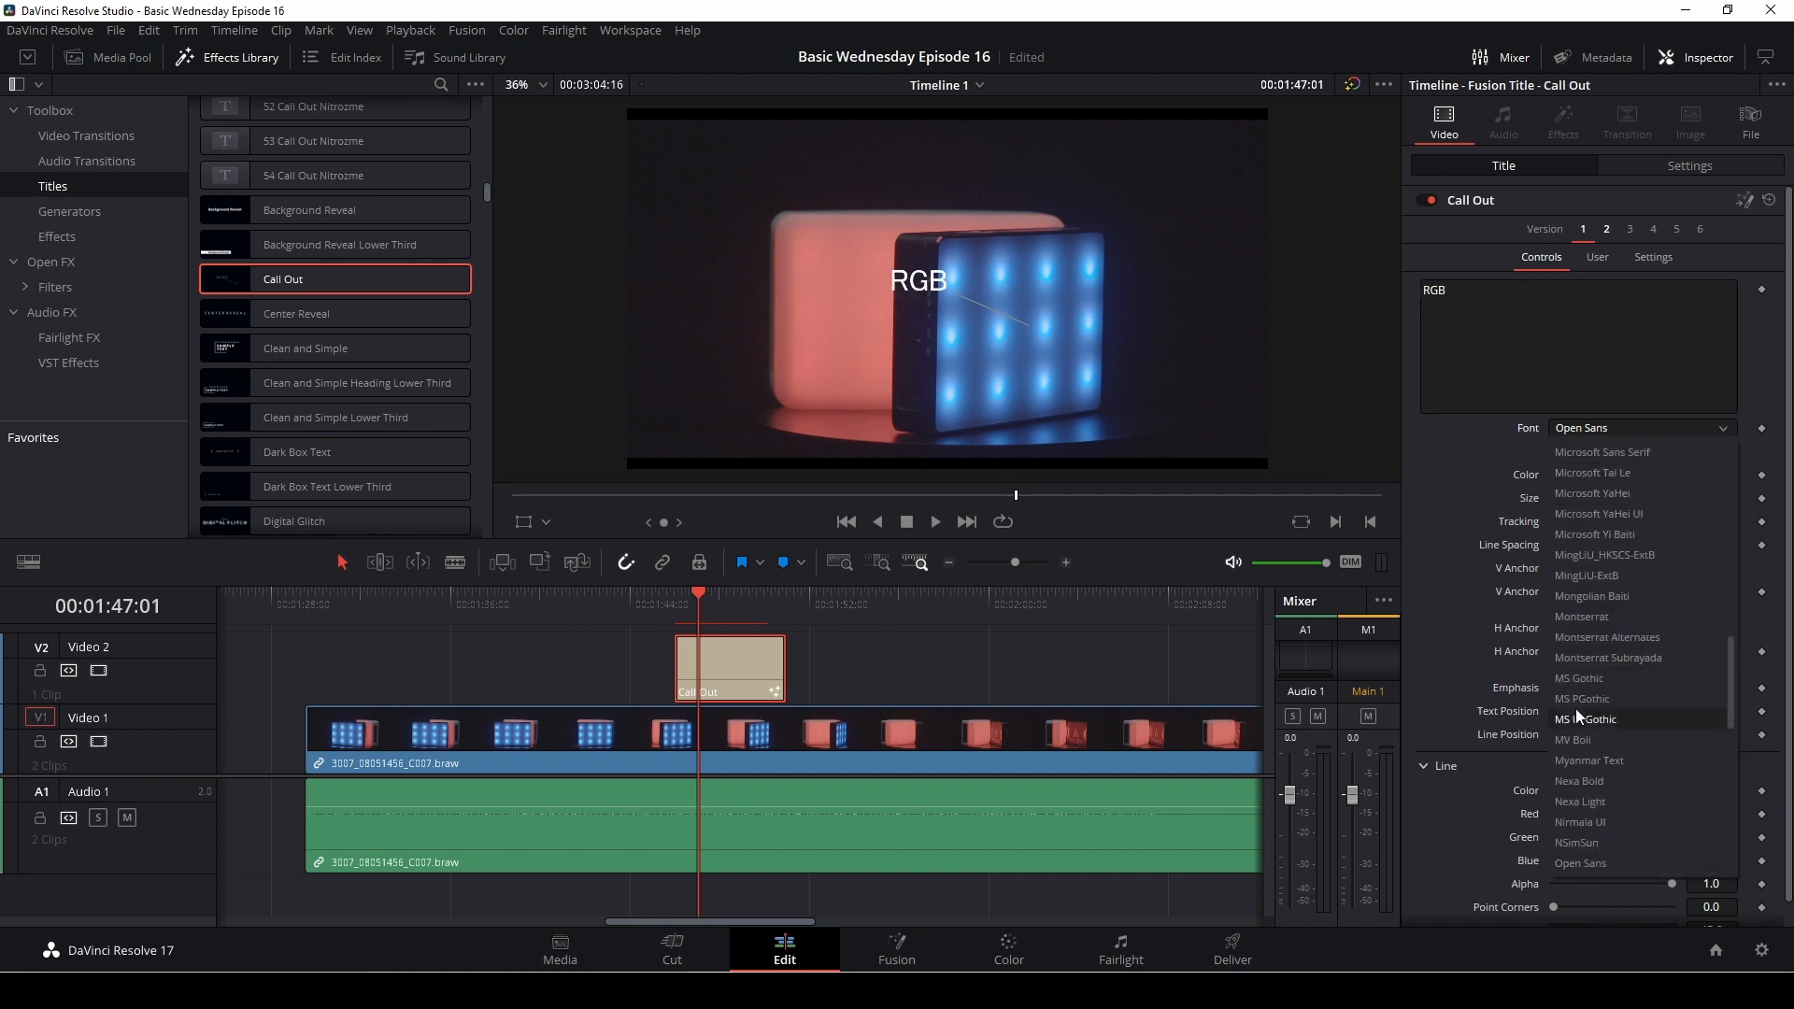
{"action": "left_click", "coordinate": [1589, 856]}
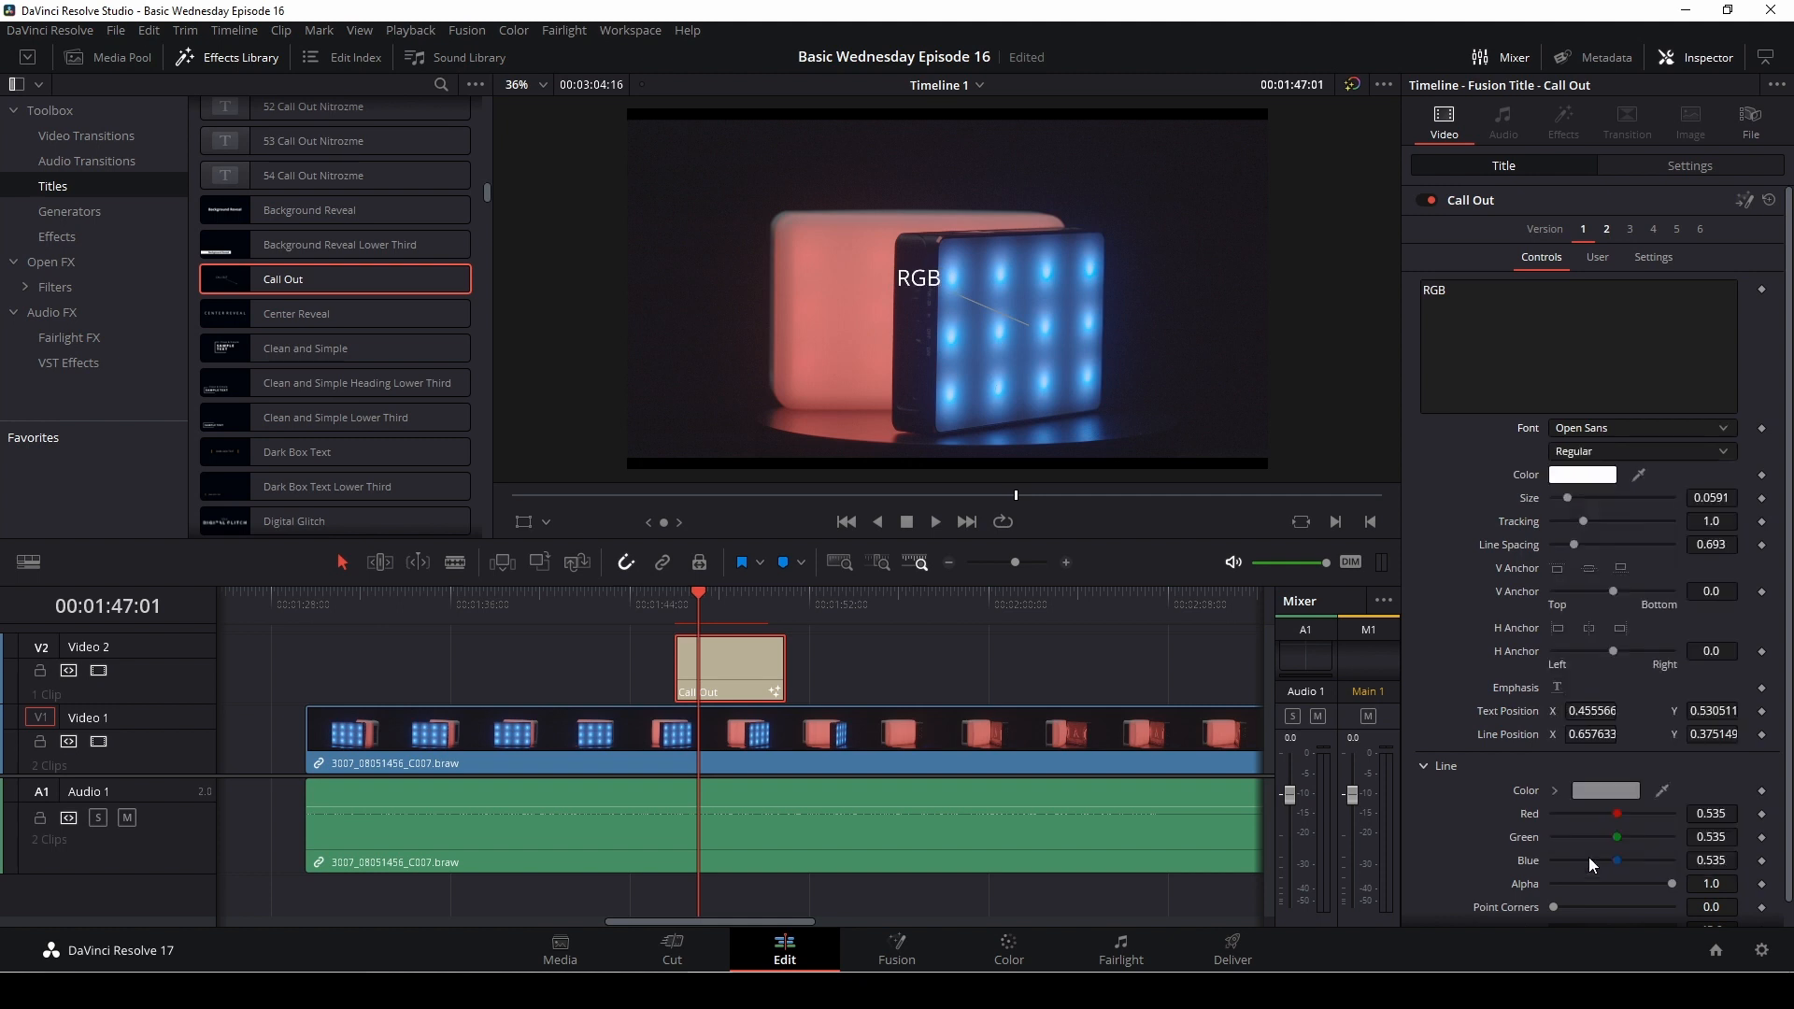
{"action": "left_click", "coordinate": [1591, 450]}
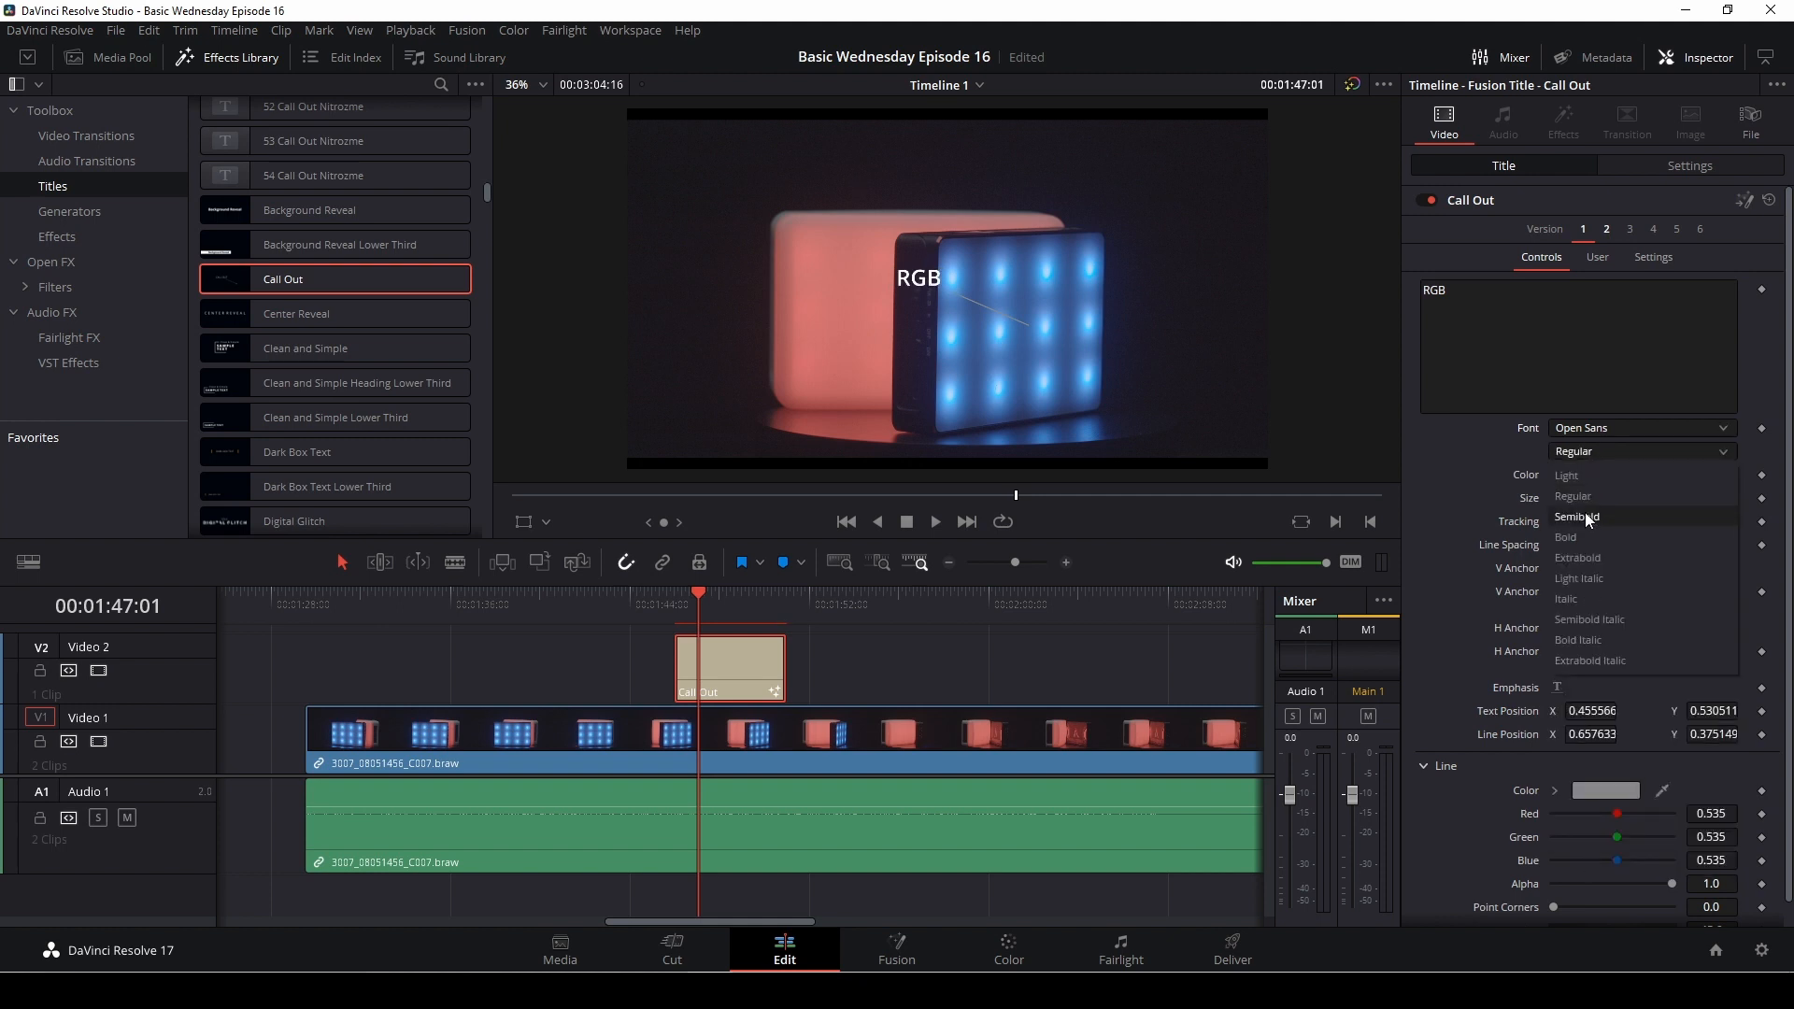
{"action": "left_click", "coordinate": [1587, 540]}
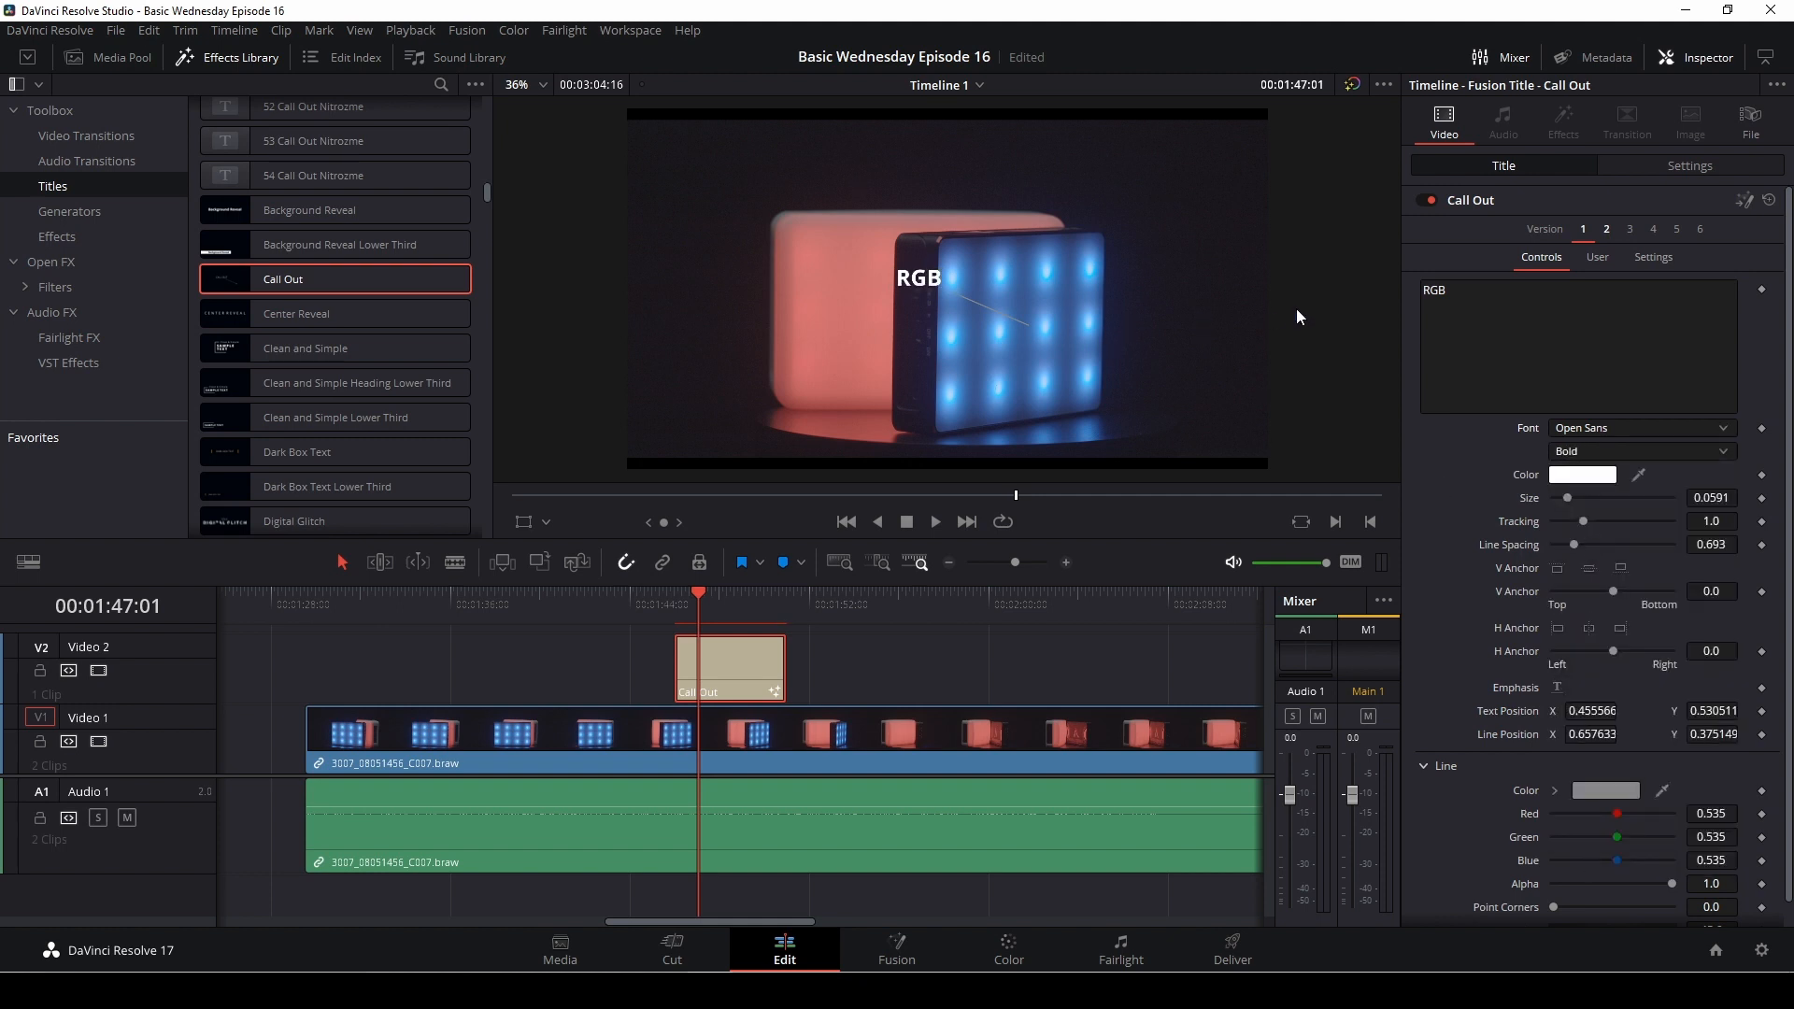
Step: Set the Call Out title's text color to bright red from the basic colors
{"action": "left_click", "coordinate": [1600, 474]}
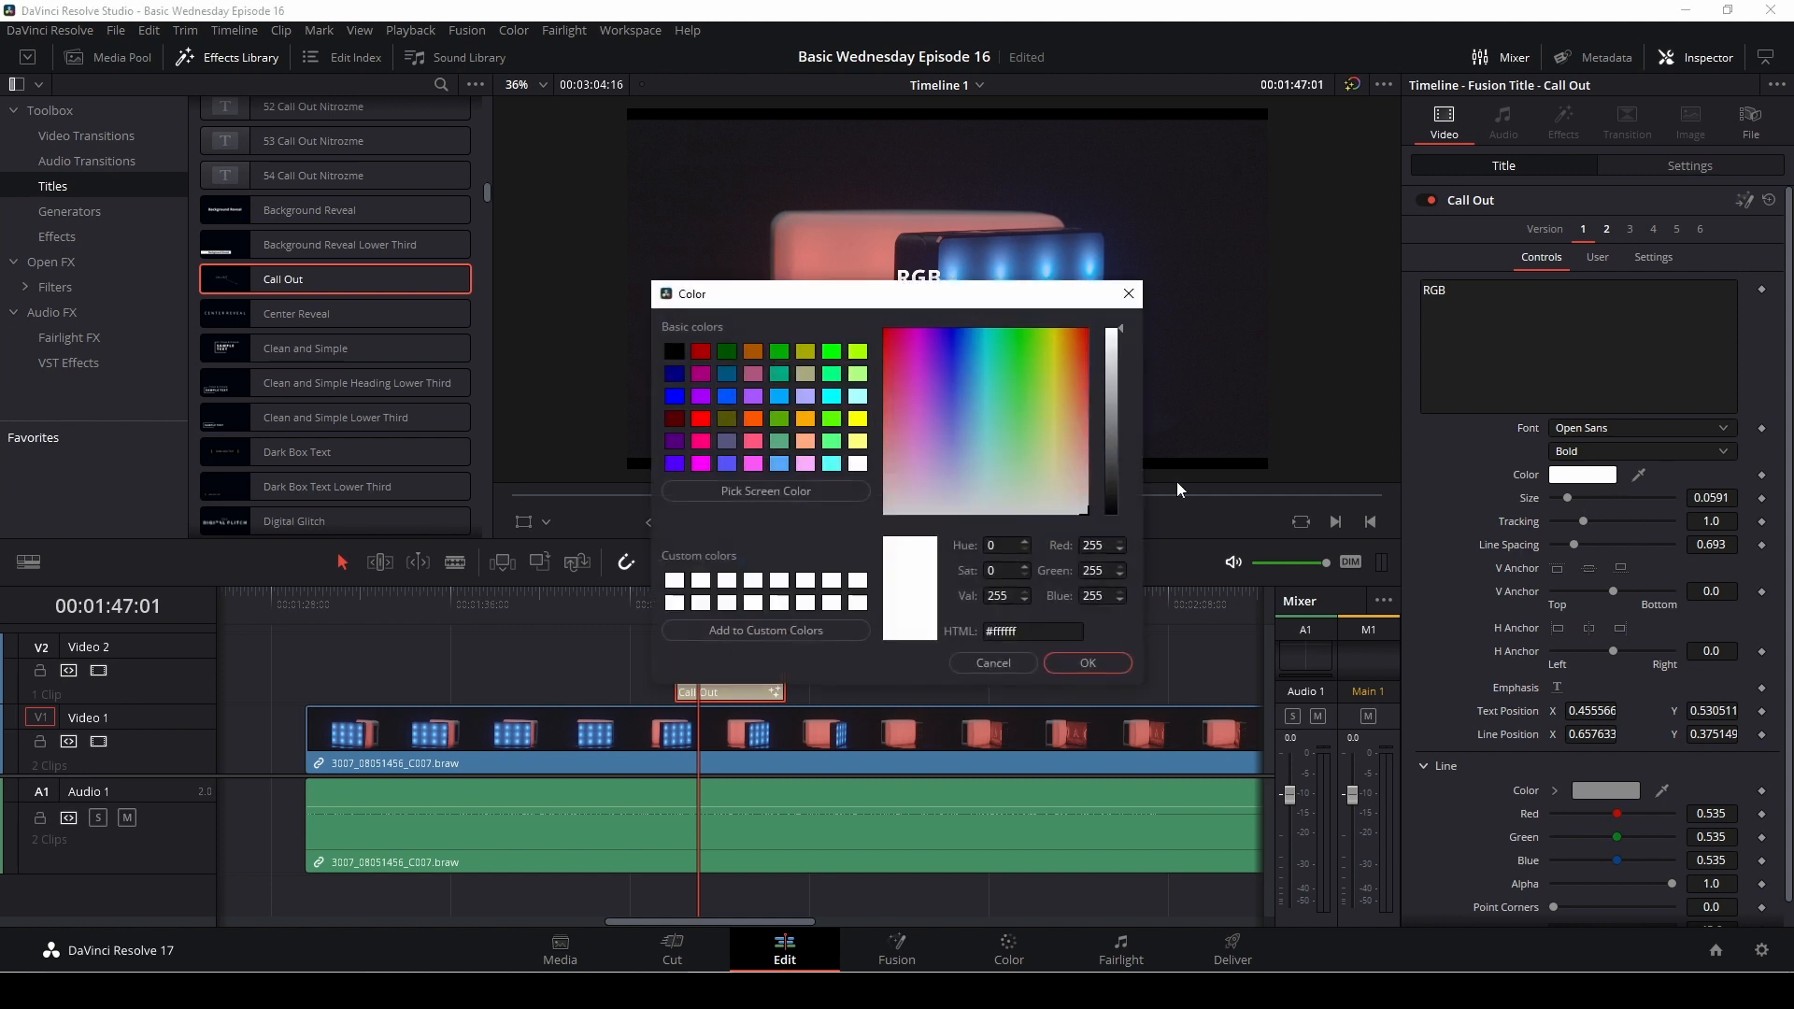
{"action": "left_click", "coordinate": [701, 417]}
{"action": "left_click", "coordinate": [1088, 663]}
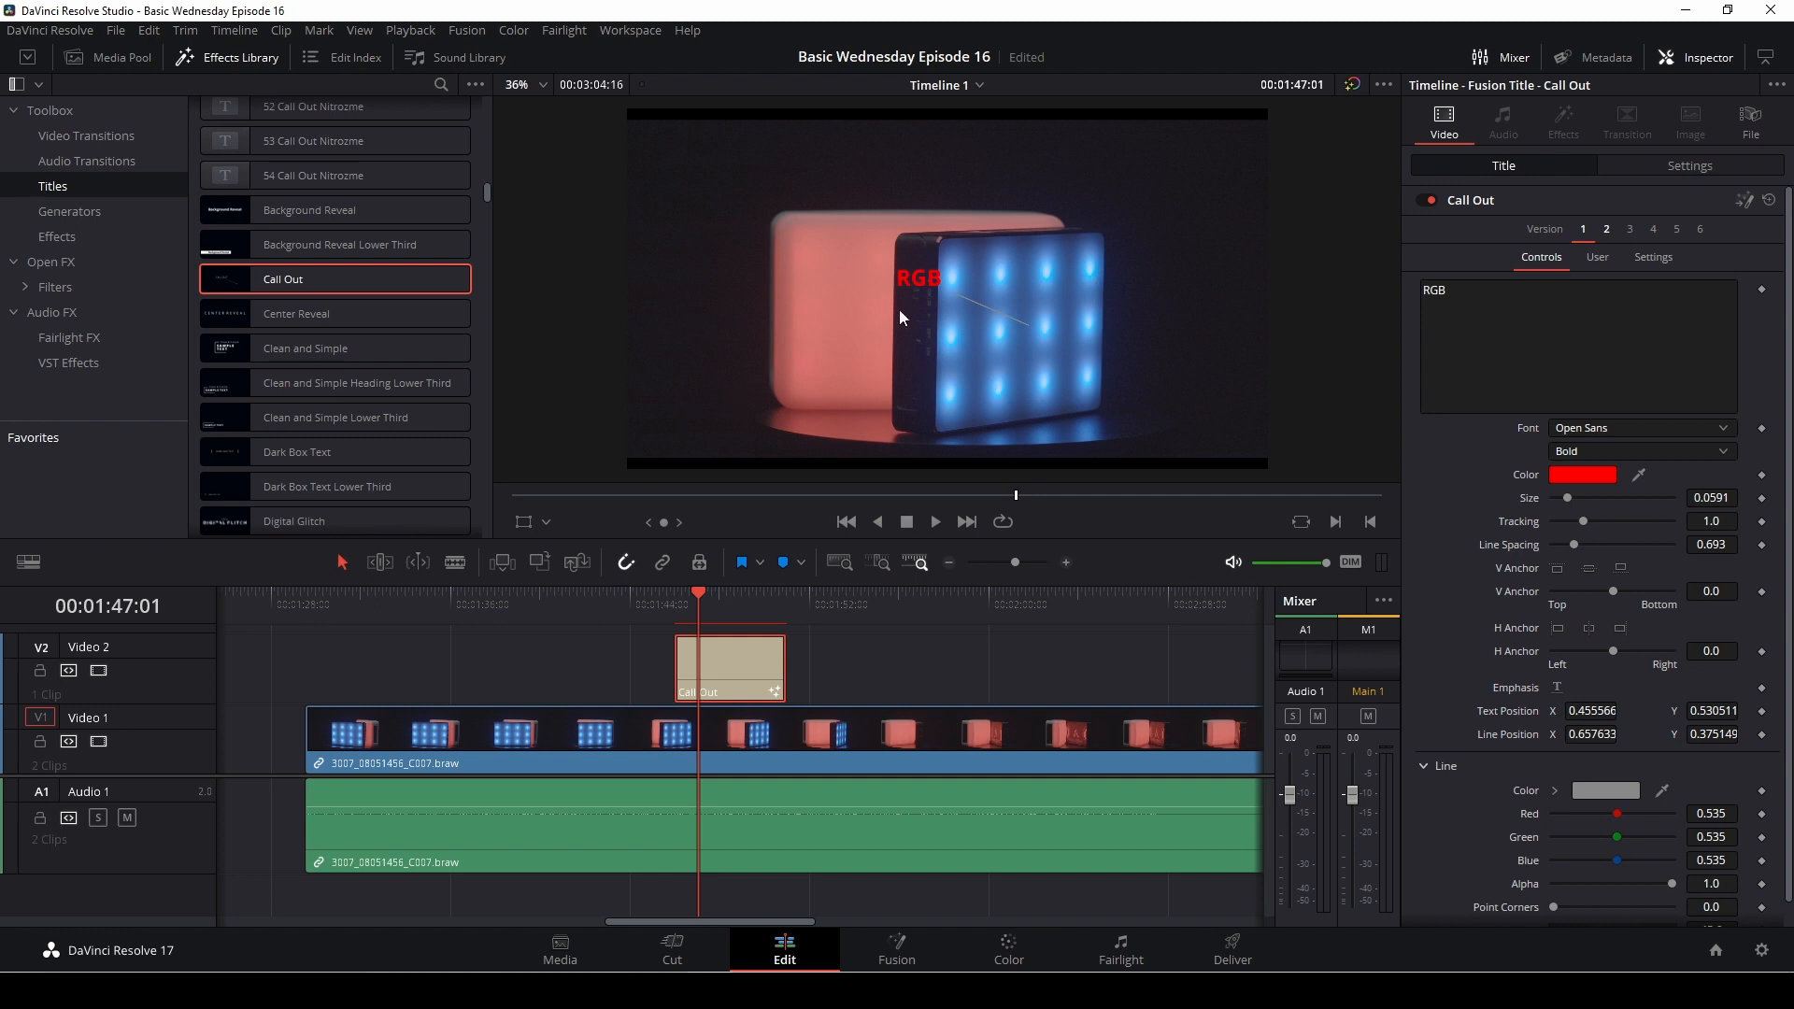
Step: Move the Call Out title in the viewer with the Transform overlay so its line points to the upper-left corner of the red light
{"action": "left_click", "coordinate": [519, 527]}
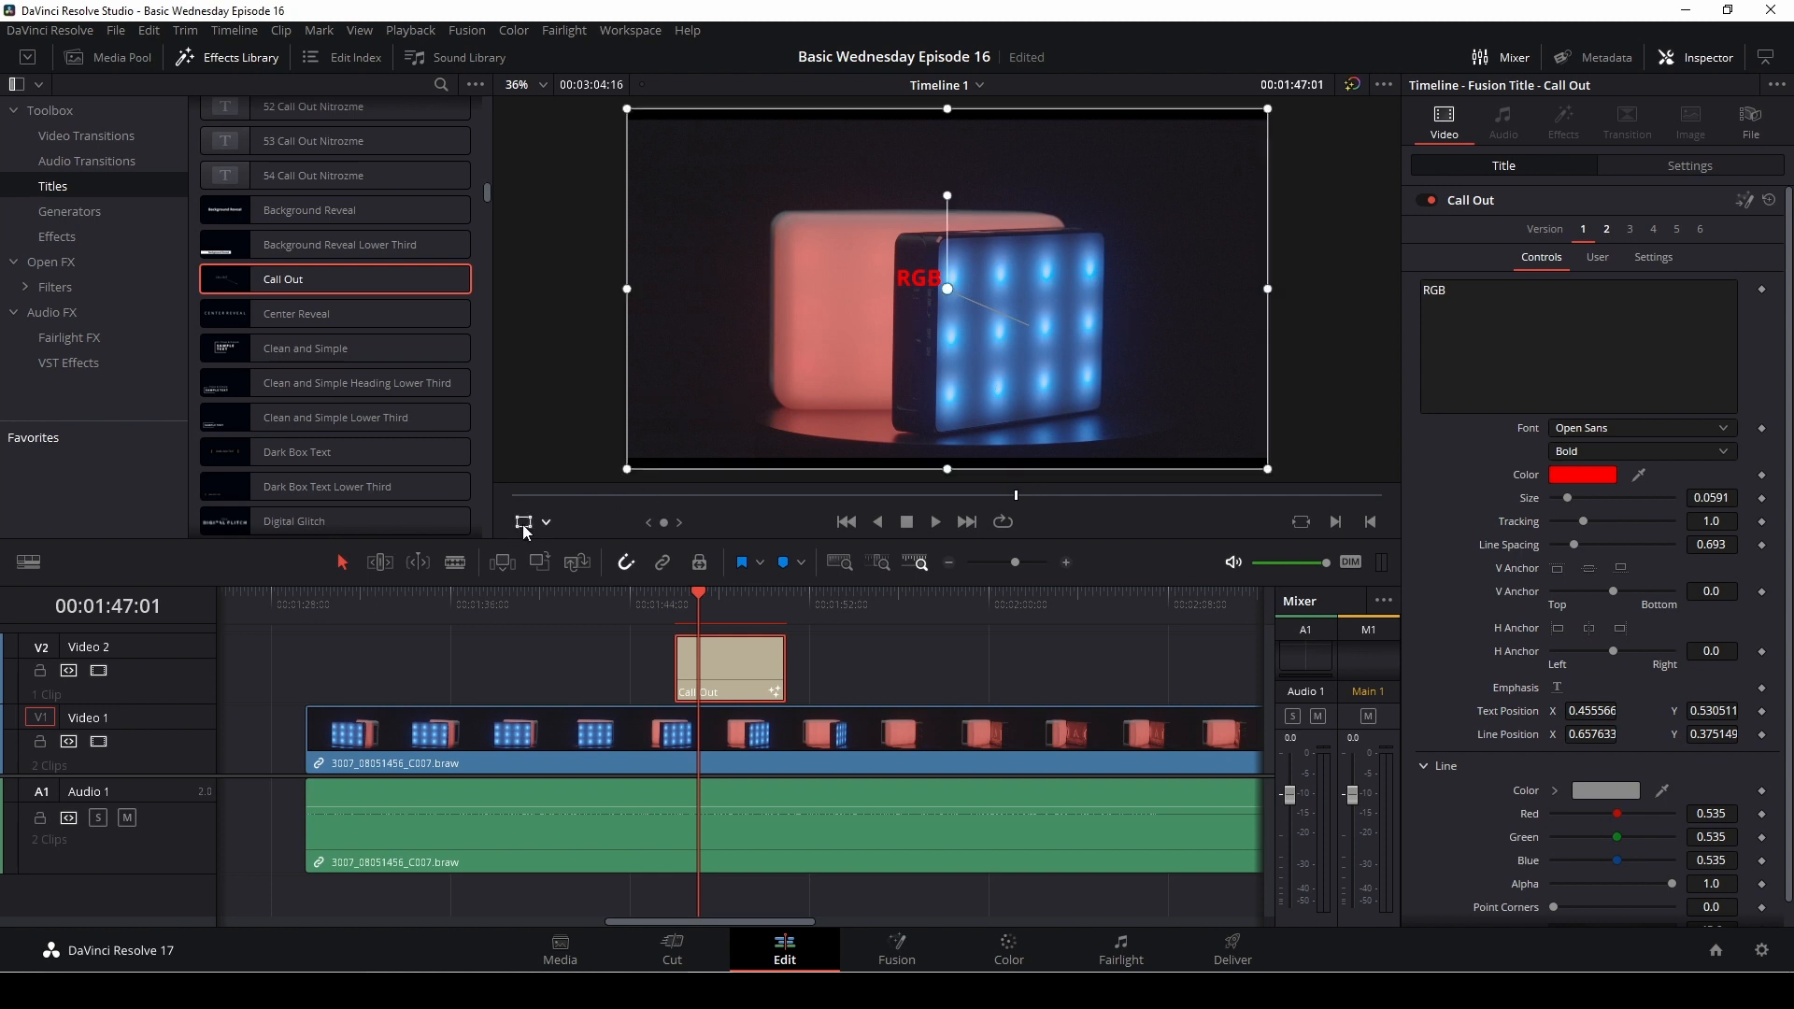
{"action": "left_click_drag", "start_coordinate": [928, 346], "coordinate": [691, 241]}
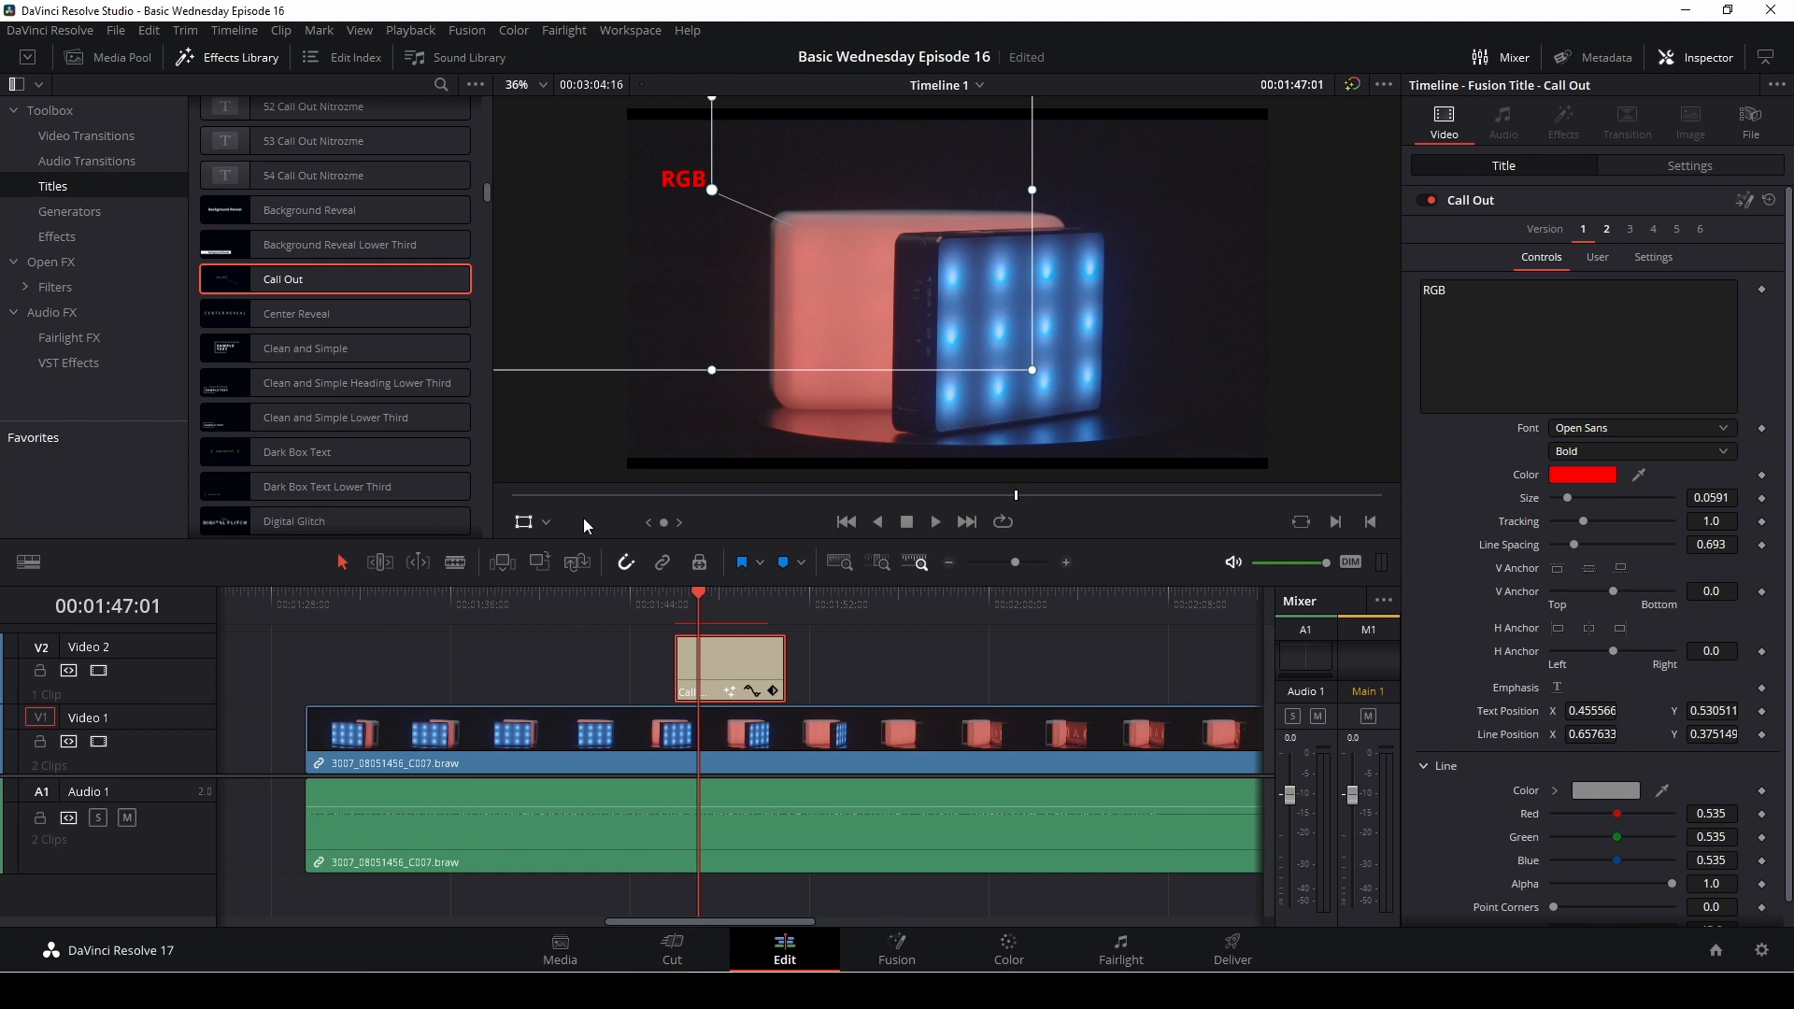
{"action": "left_click", "coordinate": [513, 524]}
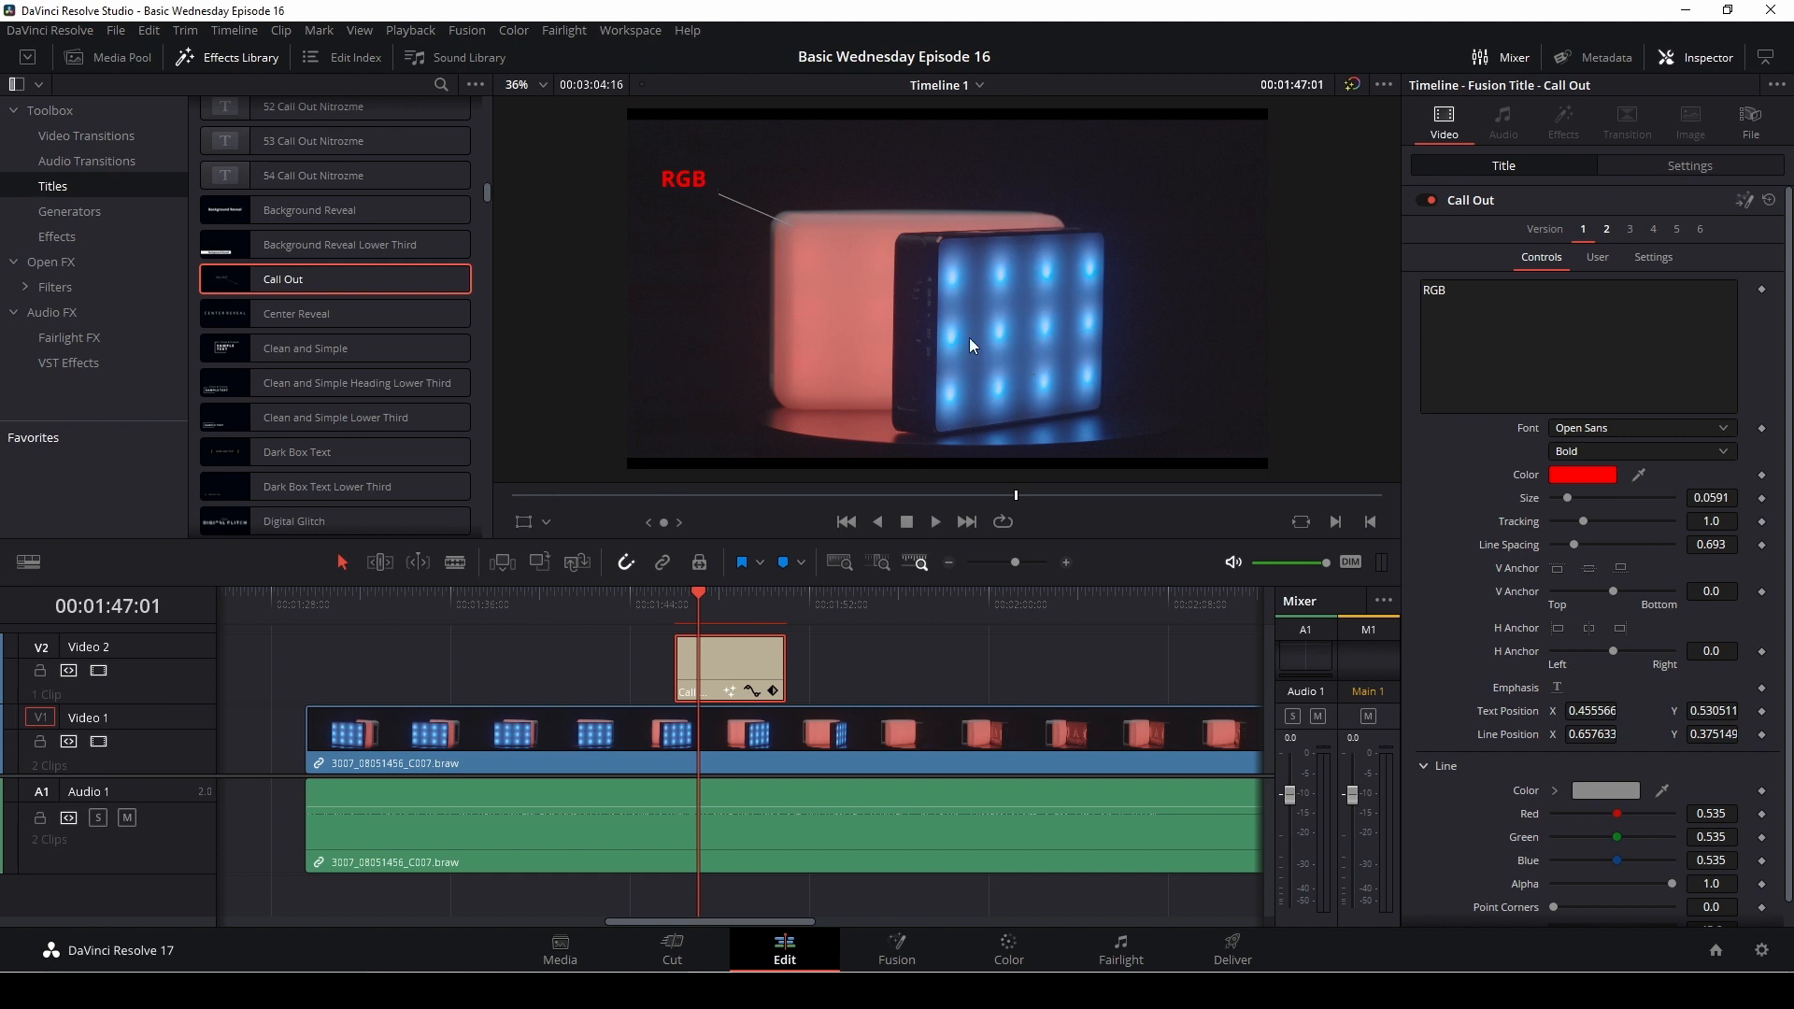
Step: Set the Call Out title's line color to dark red, with Red 0.666666, Green 0.0 and Blue 0.0
{"action": "left_click", "coordinate": [1633, 794]}
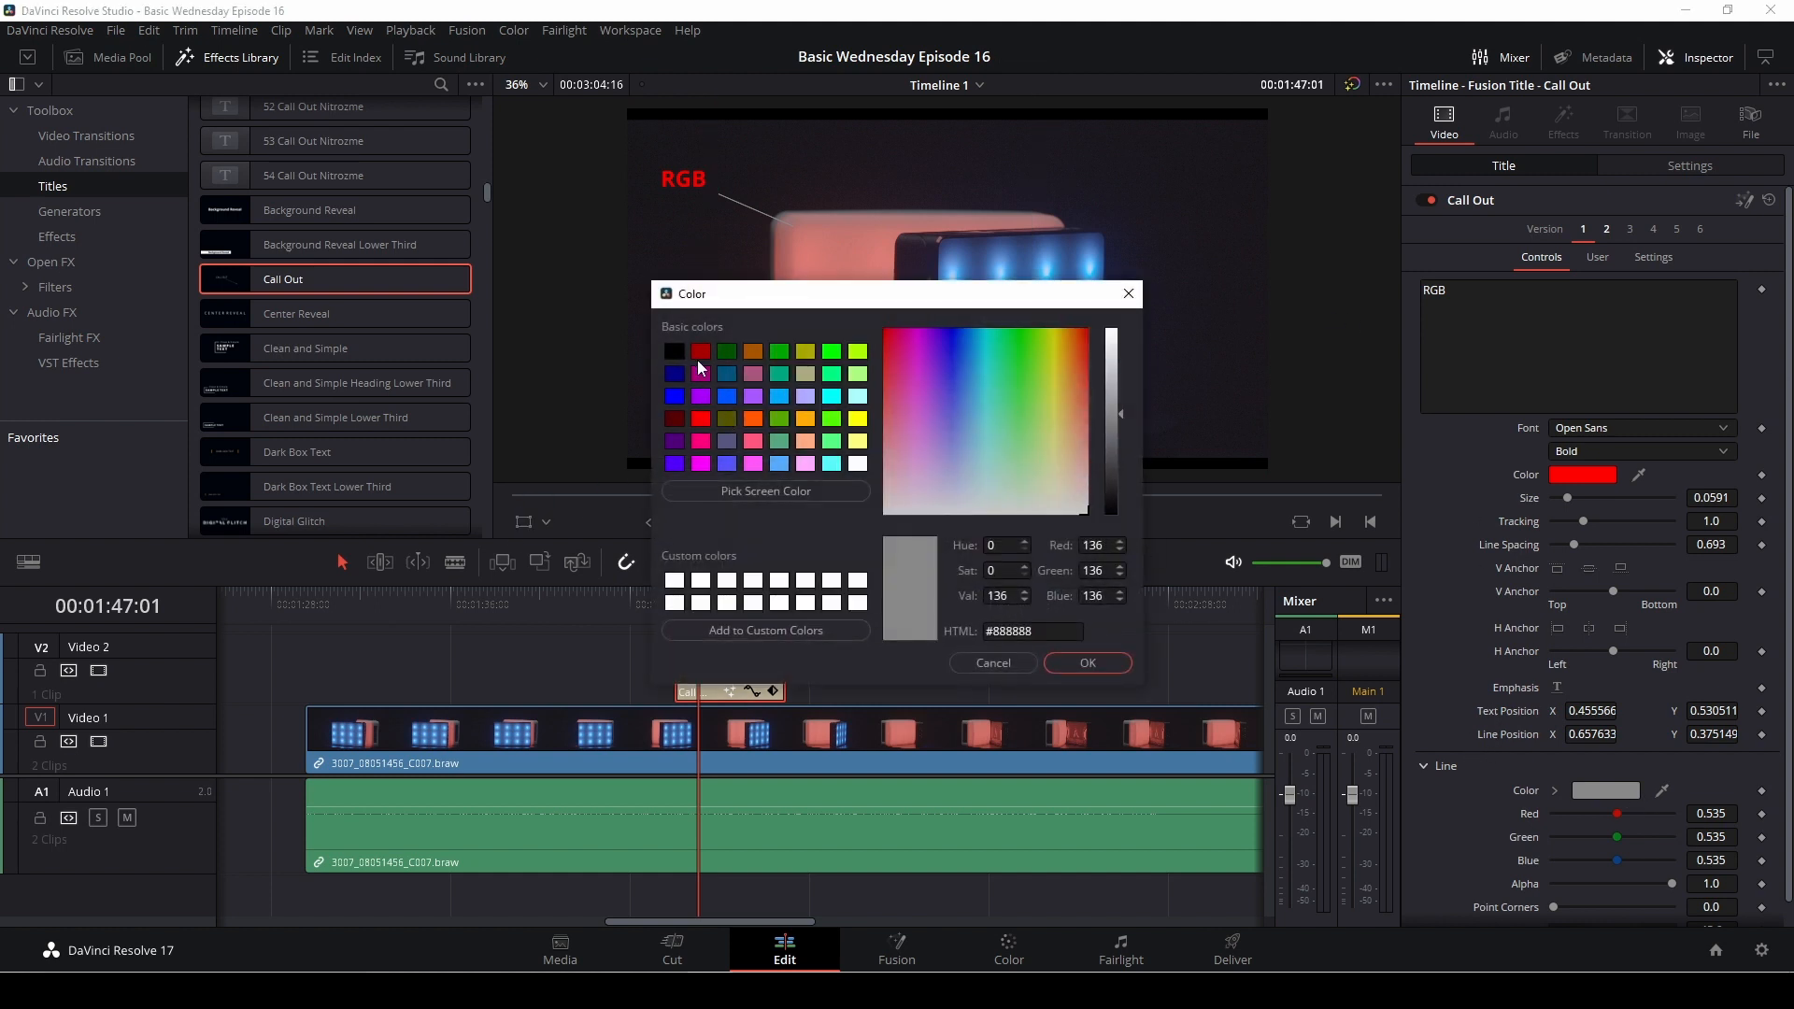
{"action": "left_click", "coordinate": [701, 353]}
{"action": "left_click", "coordinate": [1088, 663]}
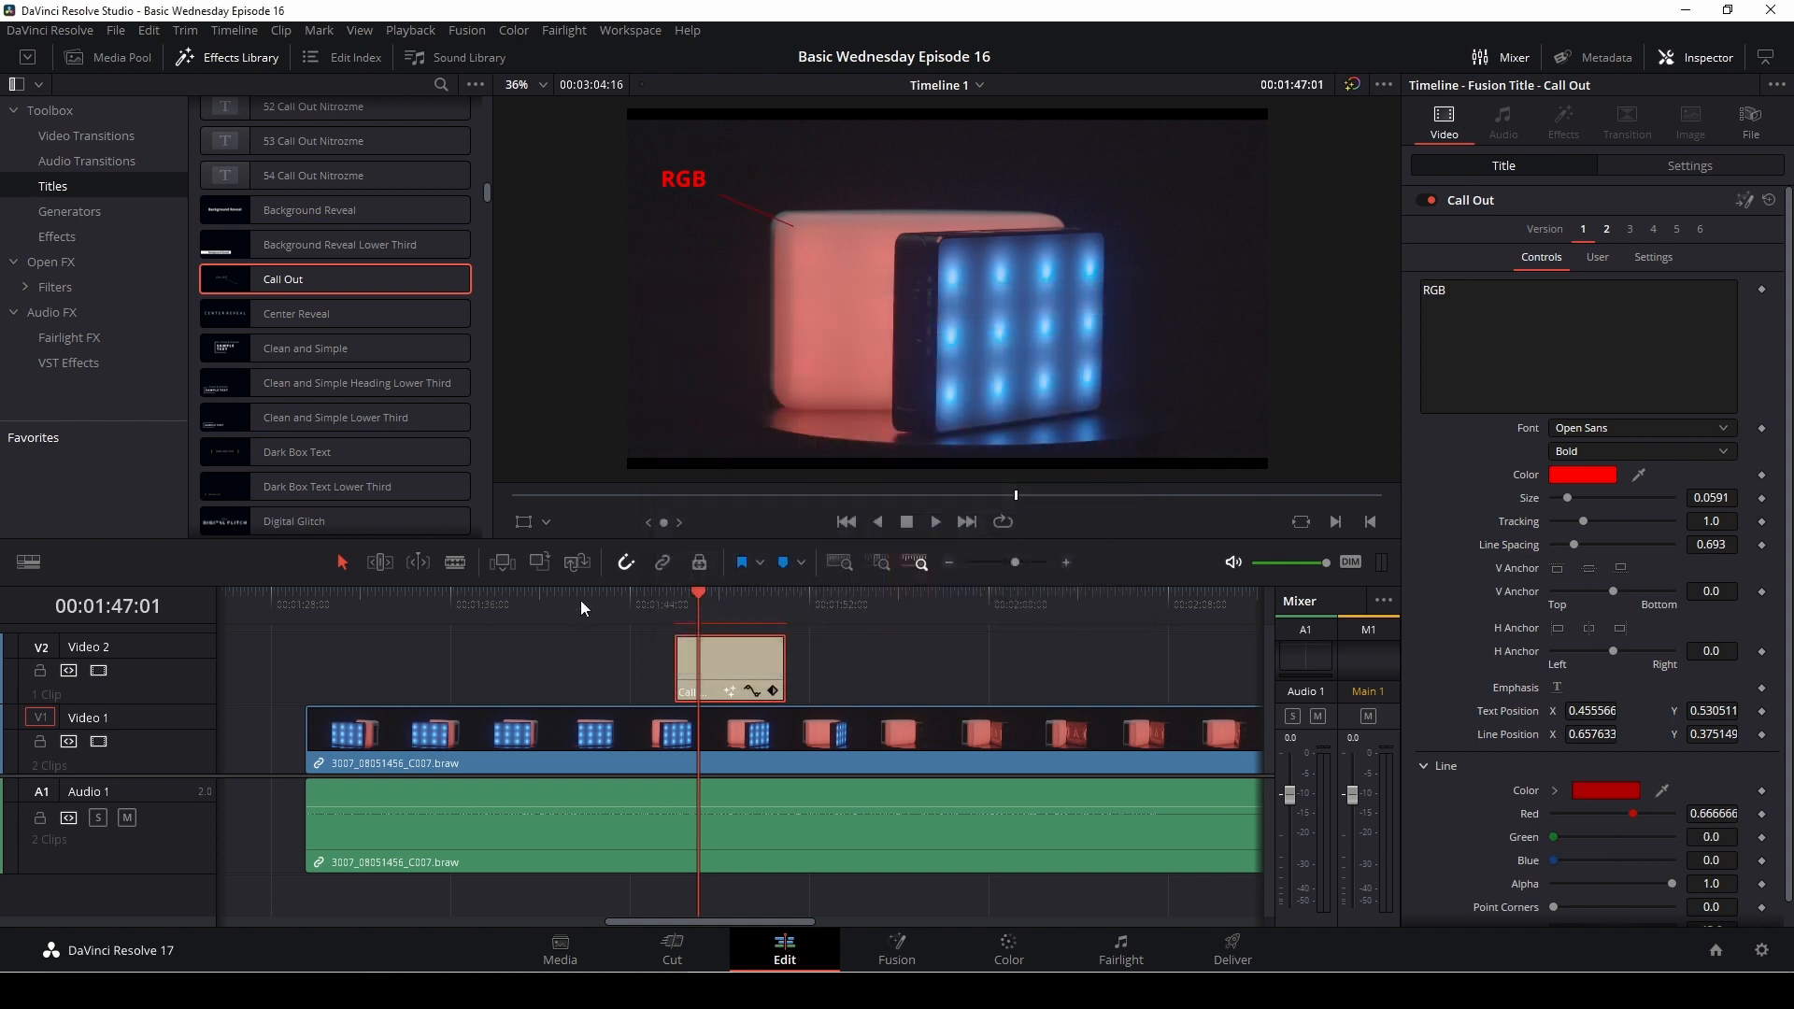
Step: Play the timeline from 00:01:44:12 through the end of the Call Out title to preview its customized animation
{"action": "left_click", "coordinate": [662, 604]}
{"action": "left_click_drag", "start_coordinate": [662, 604], "coordinate": [641, 598]}
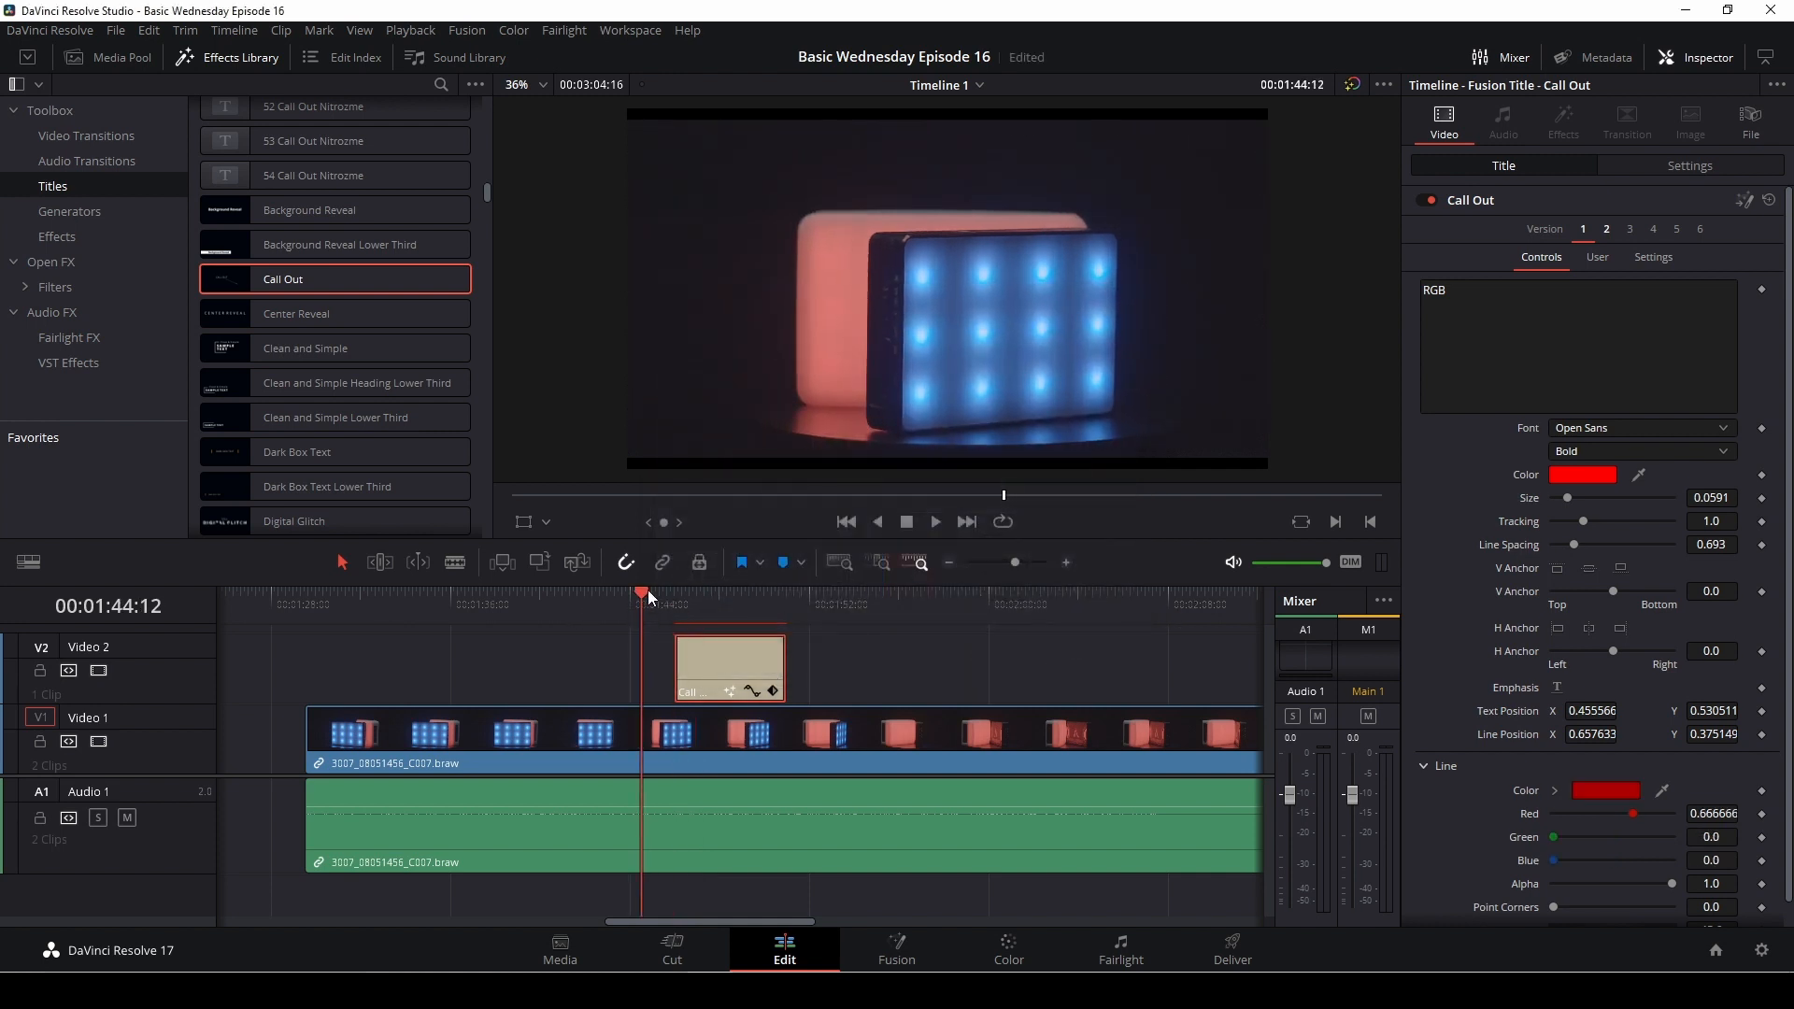
{"action": "key", "text": "space"}
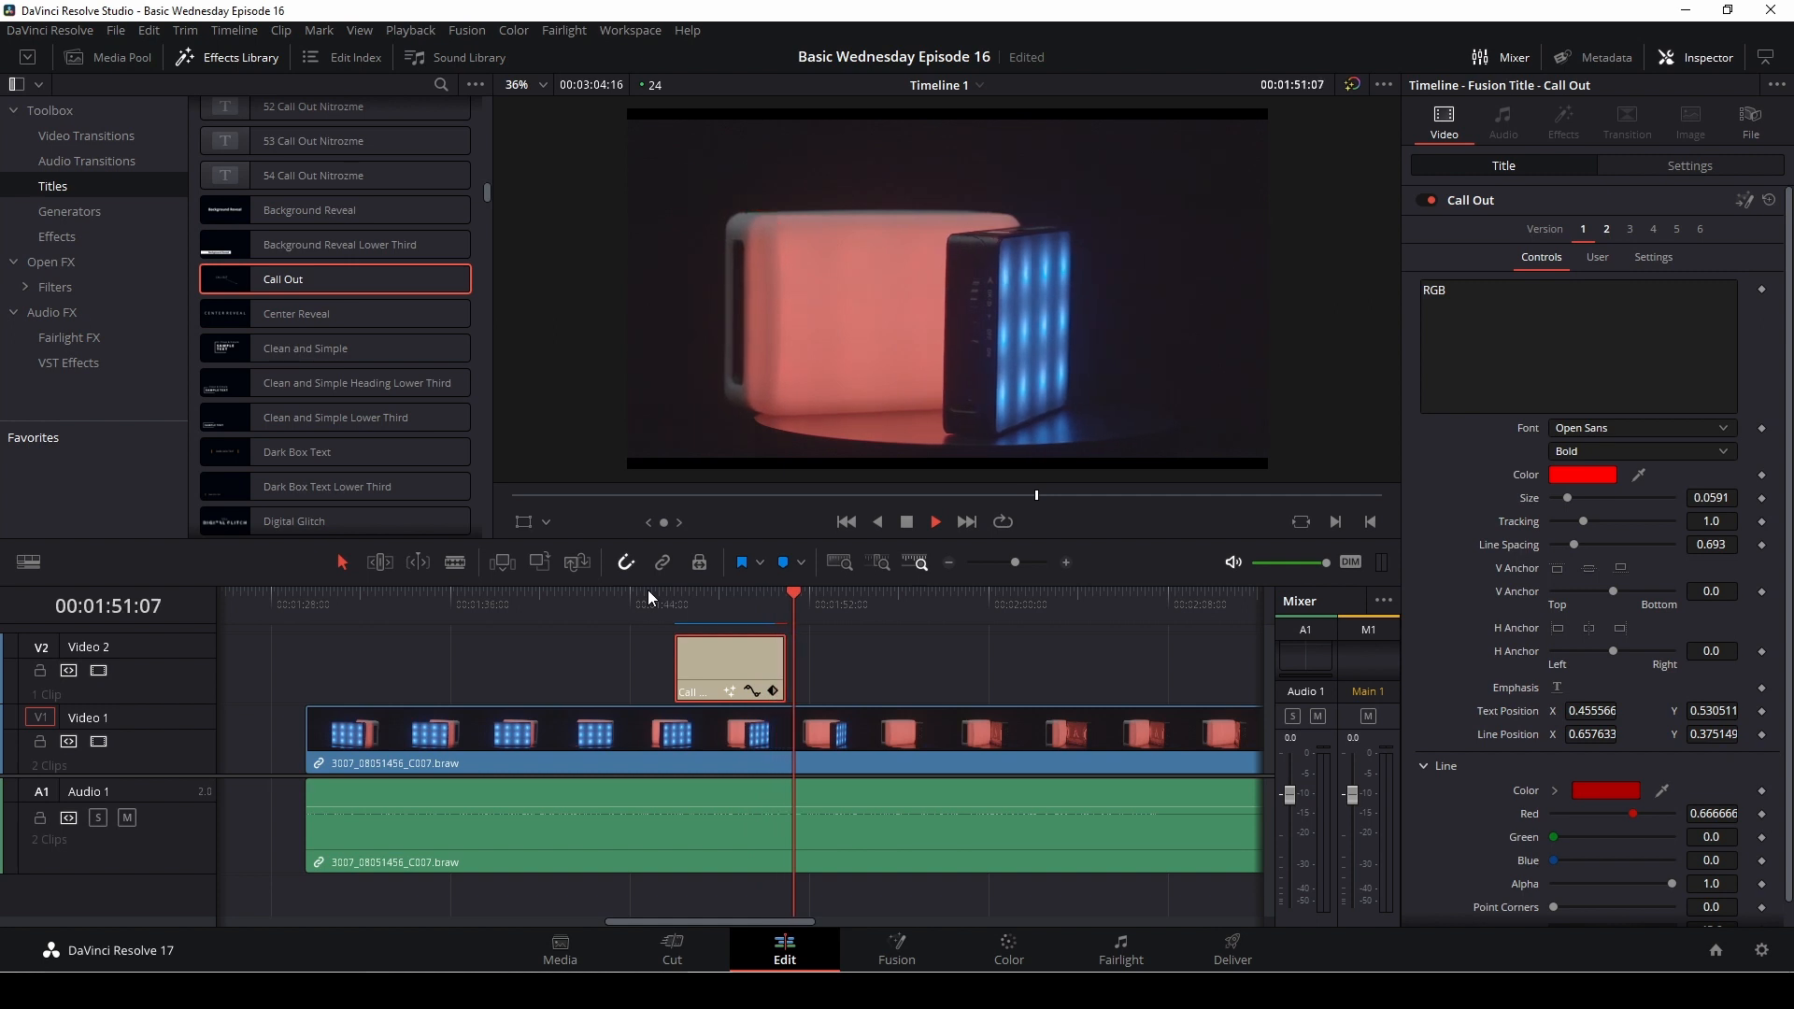
{"action": "key", "text": "space"}
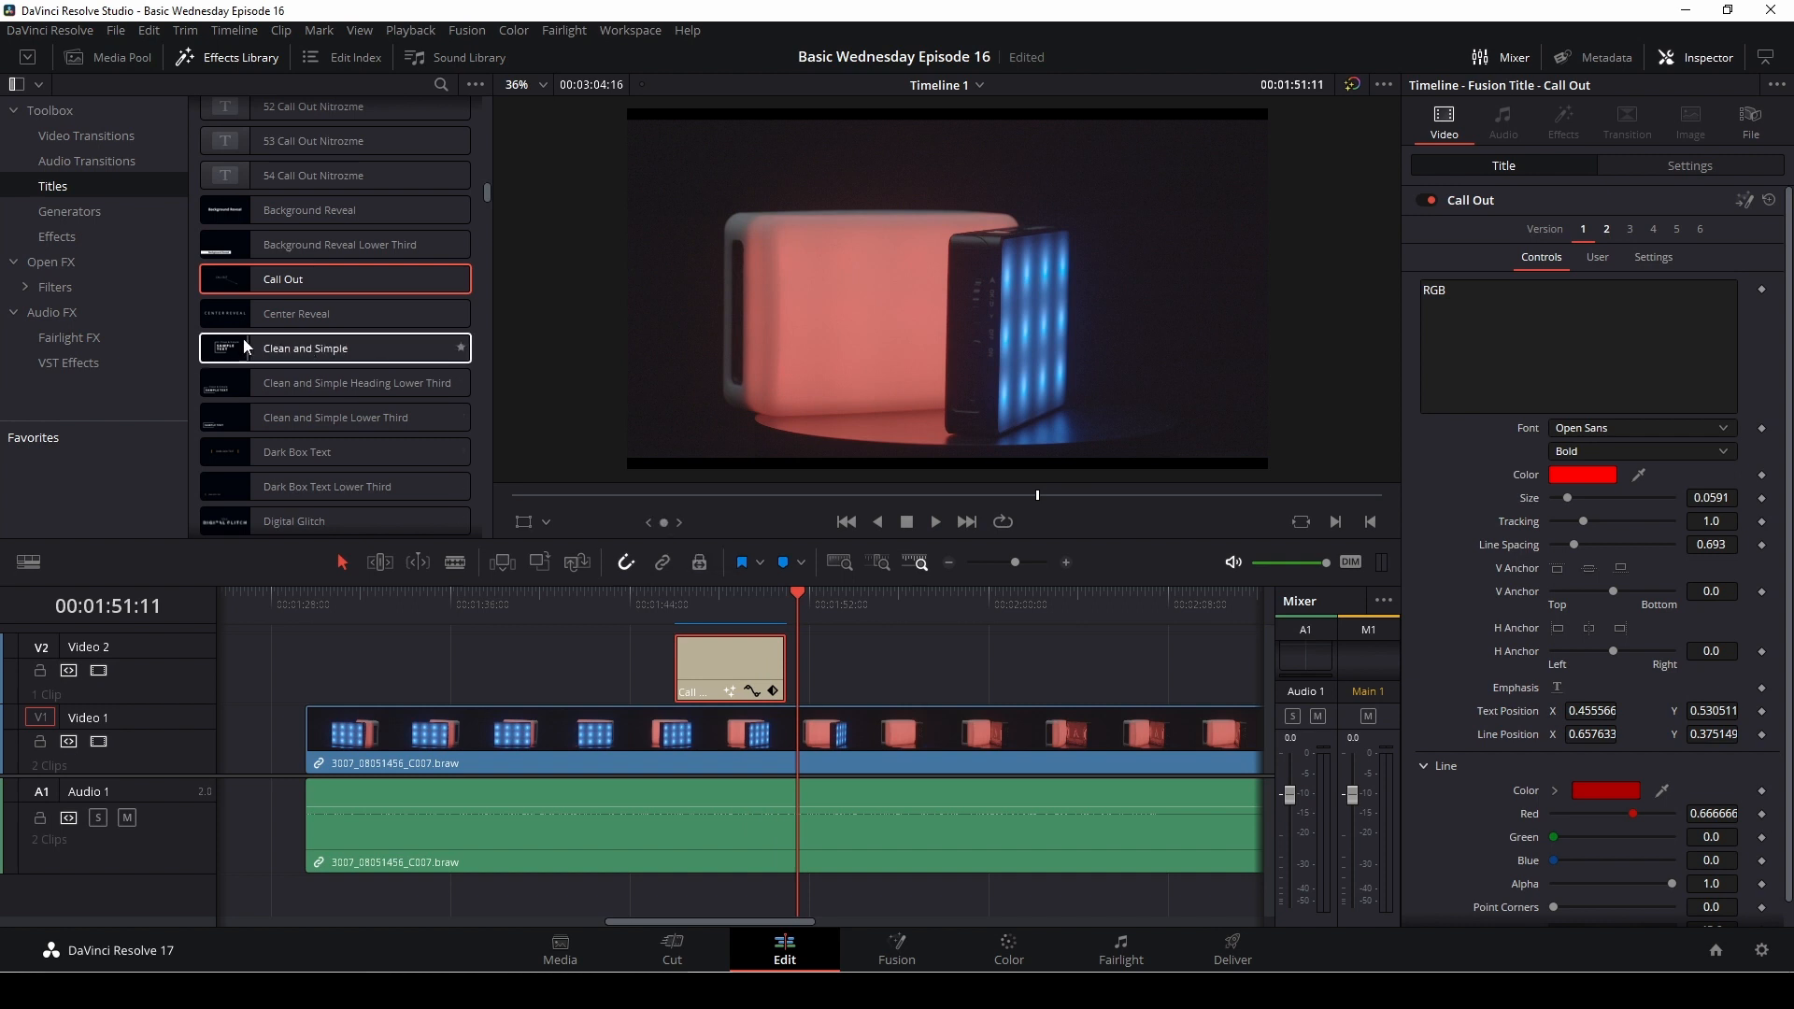
Step: Add the Digital Glitch Fusion title to Video 2 at about 00:01:59:00, after the Call Out title
{"action": "mouse_move", "coordinate": [310, 350]}
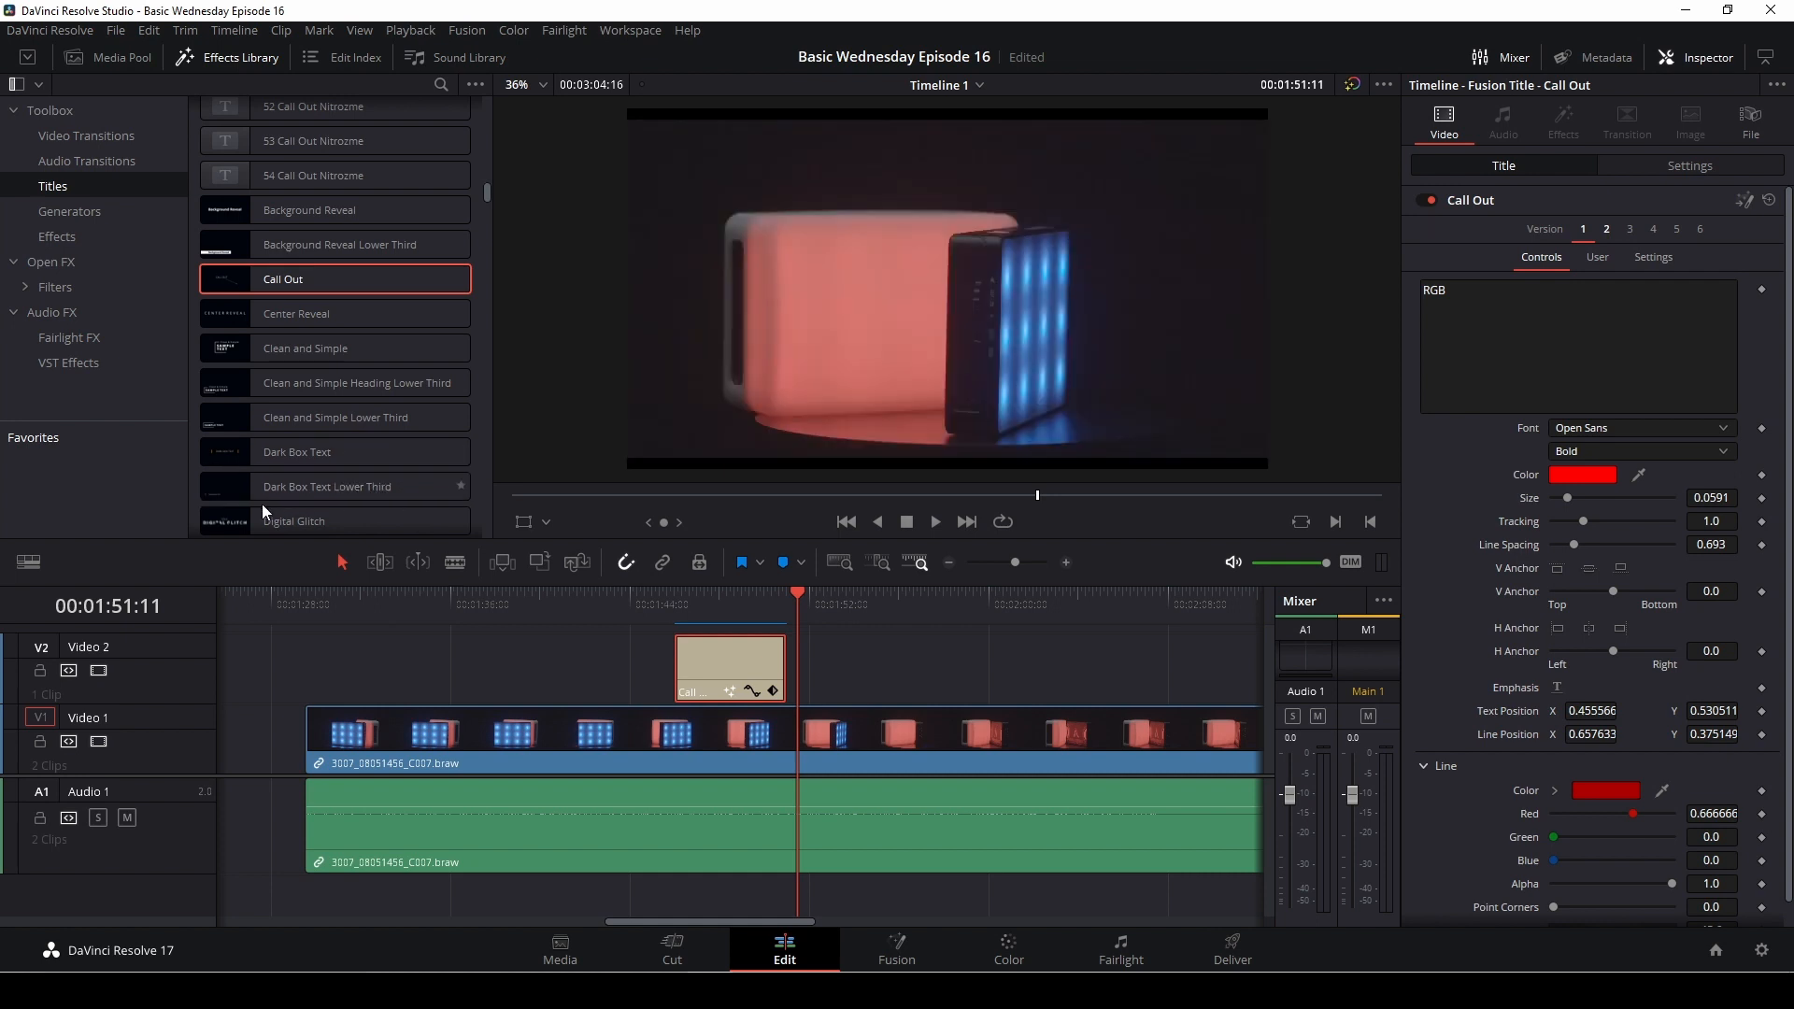
{"action": "left_click", "coordinate": [309, 520]}
{"action": "left_click_drag", "start_coordinate": [309, 520], "coordinate": [972, 699]}
Step: Play the timeline from the start of the Digital Glitch title past its end to preview its animation
{"action": "left_click", "coordinate": [968, 594]}
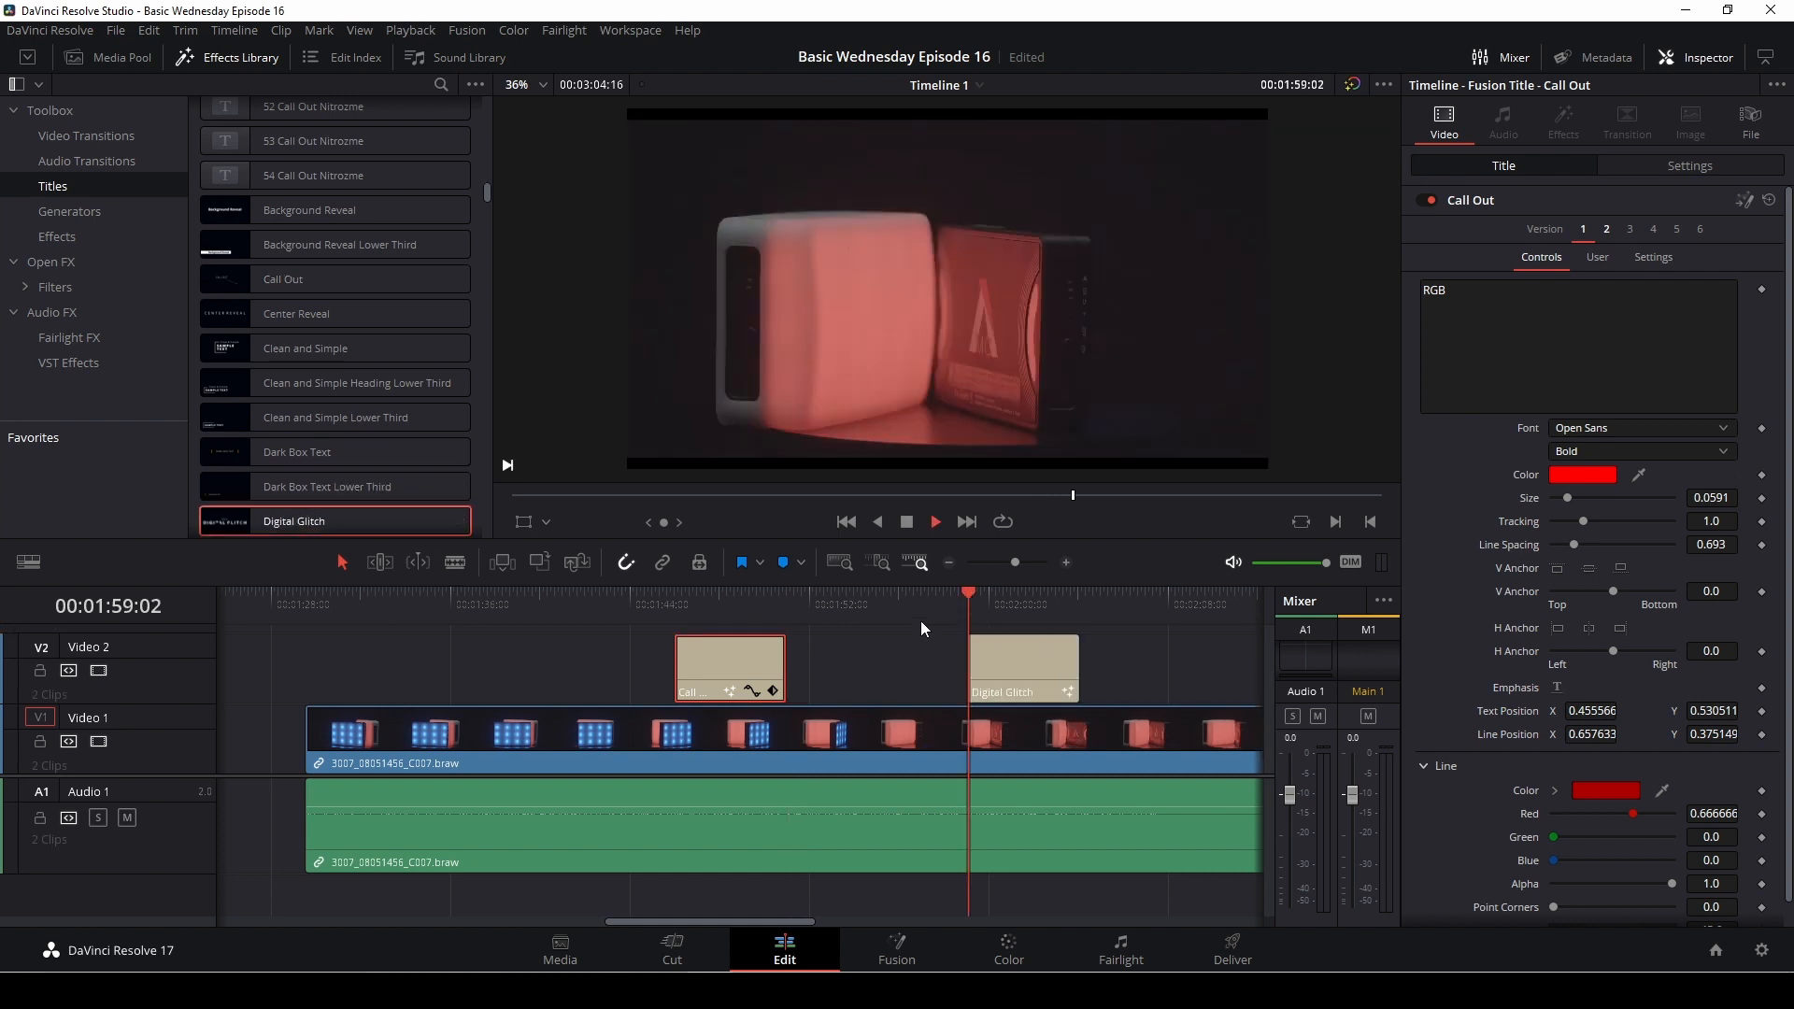
{"action": "key", "text": "space"}
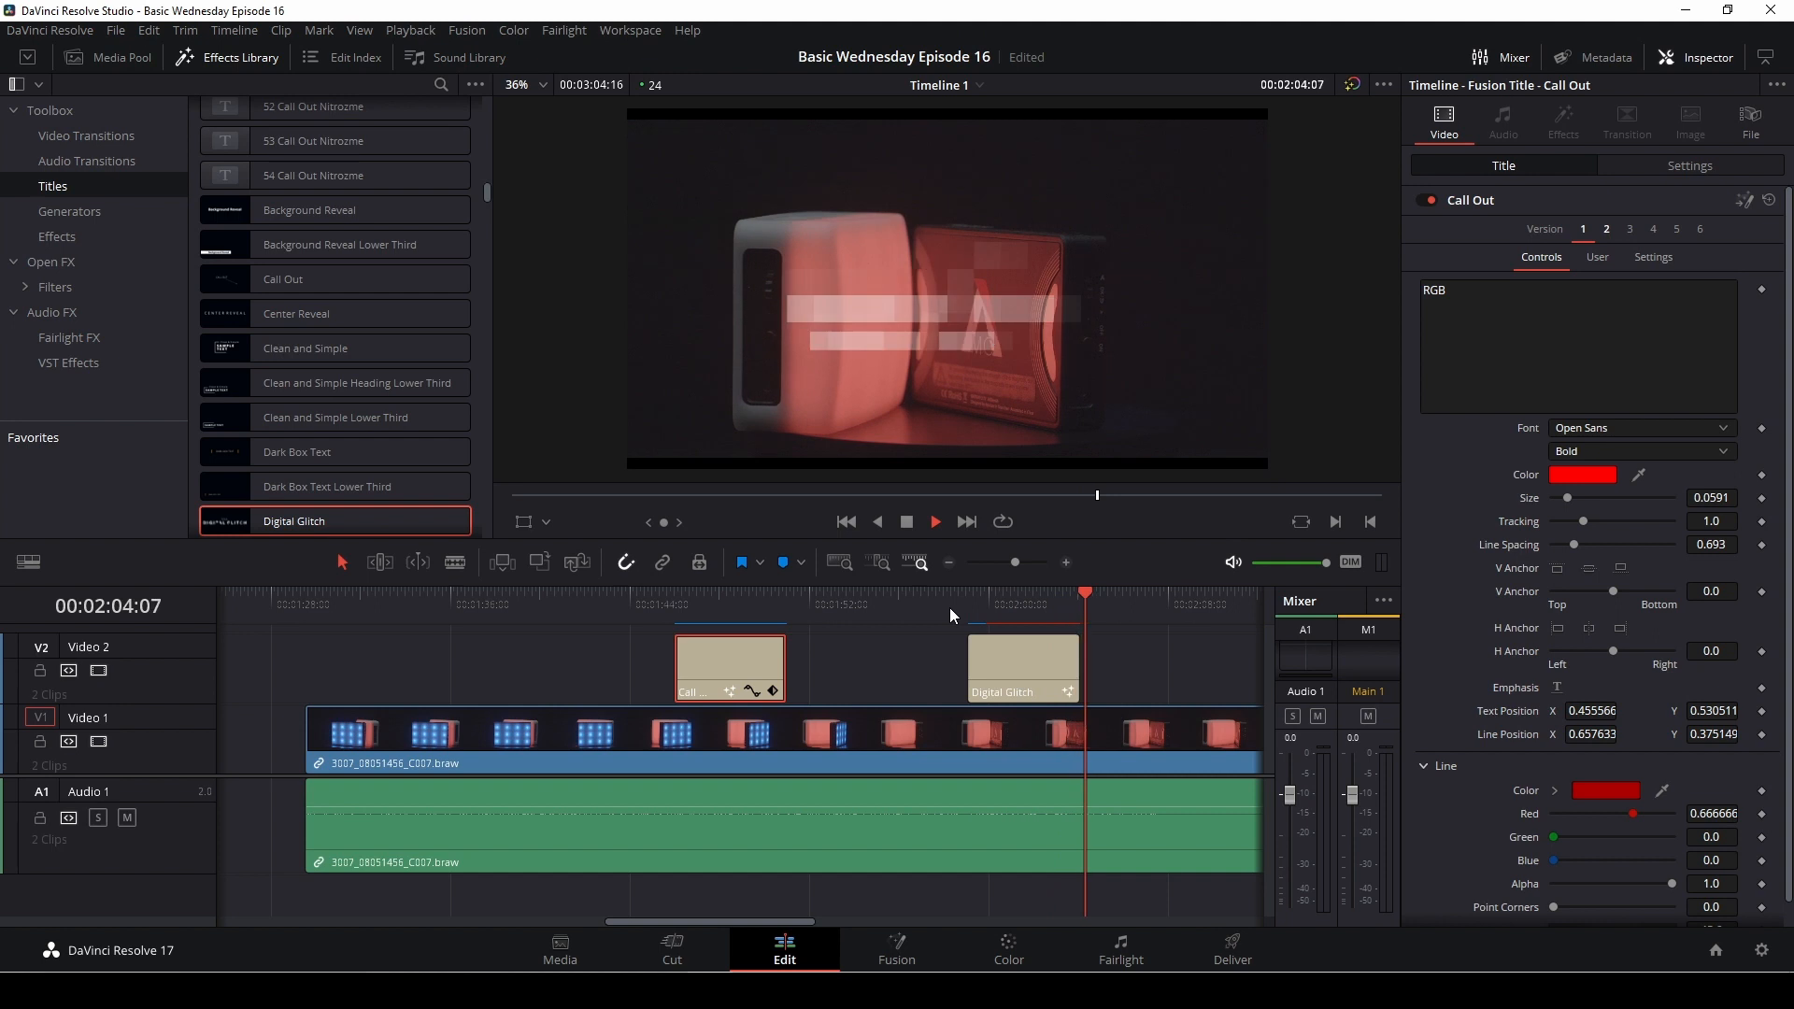
{"action": "key", "text": "space"}
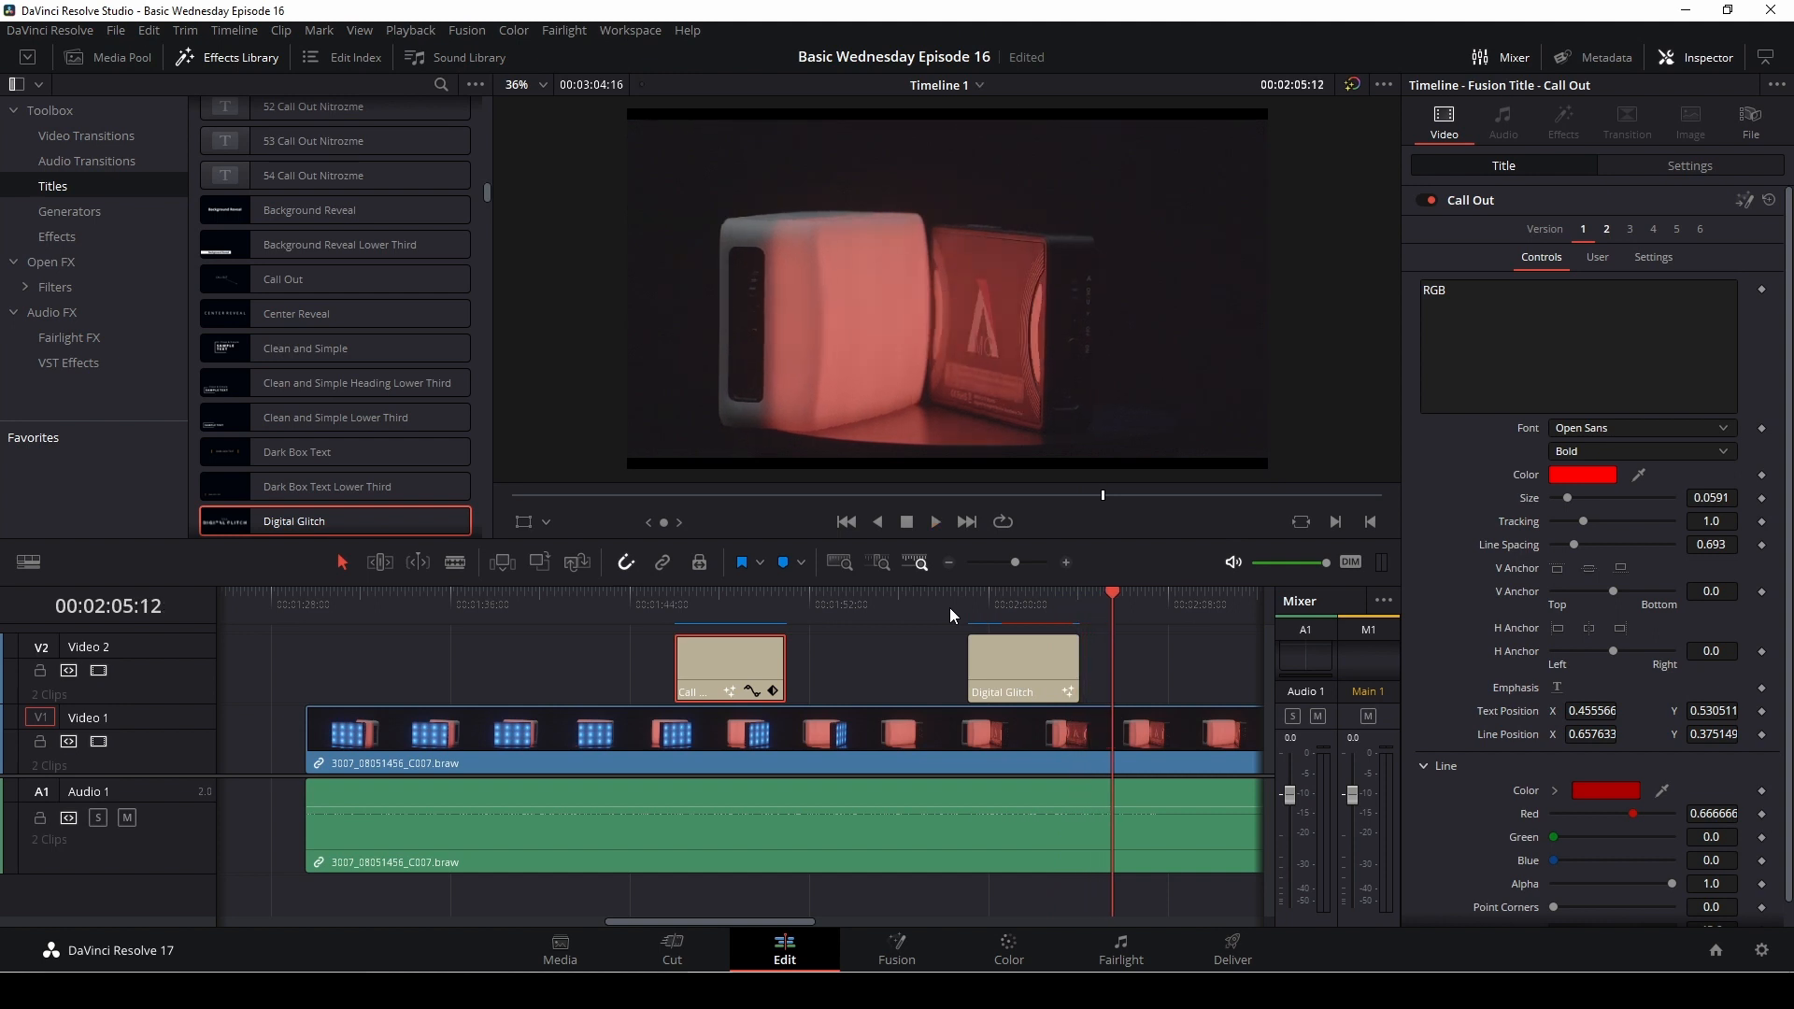